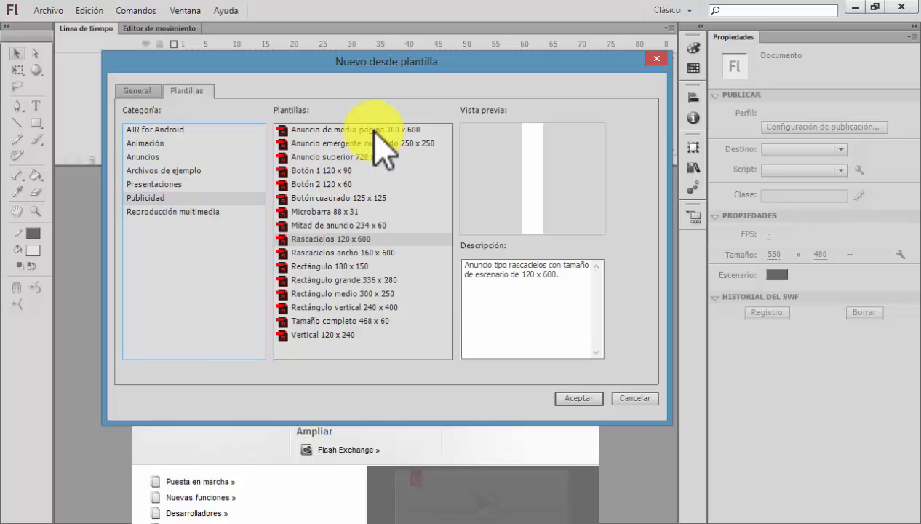
# Create a document from the half-page advertisement template of 300 x 600 and set the stage magnification to 50%
pyautogui.click(373, 130)
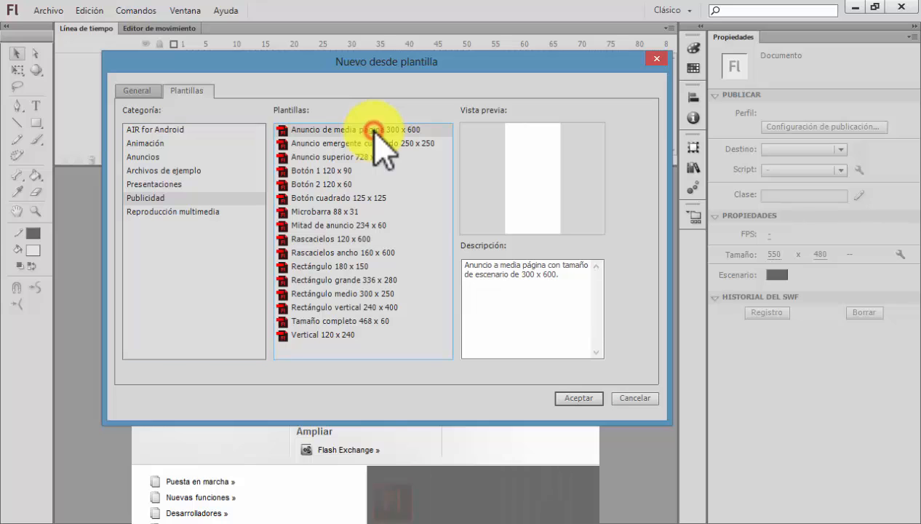
pyautogui.click(579, 398)
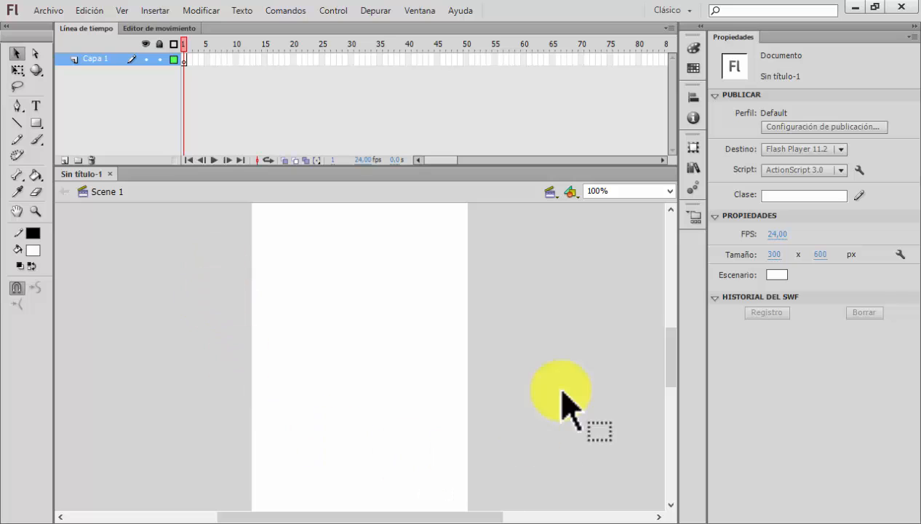
pyautogui.click(671, 190)
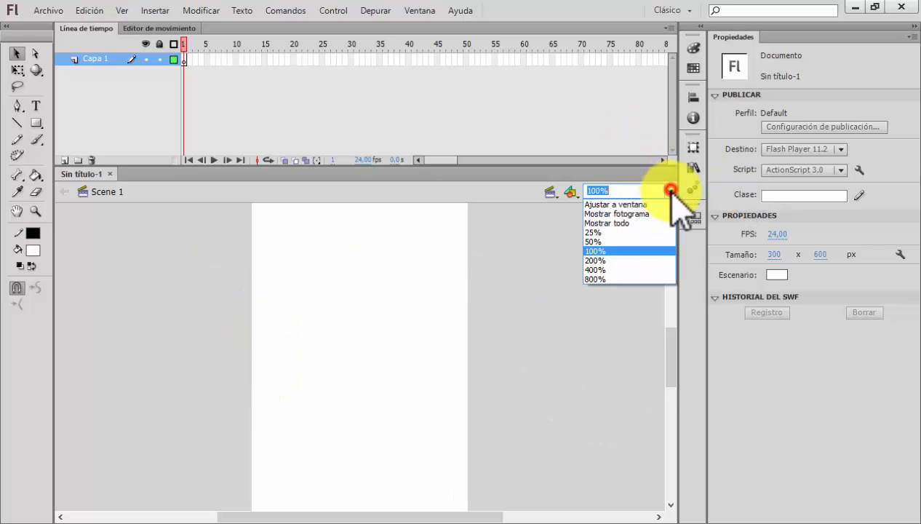
pyautogui.click(496, 274)
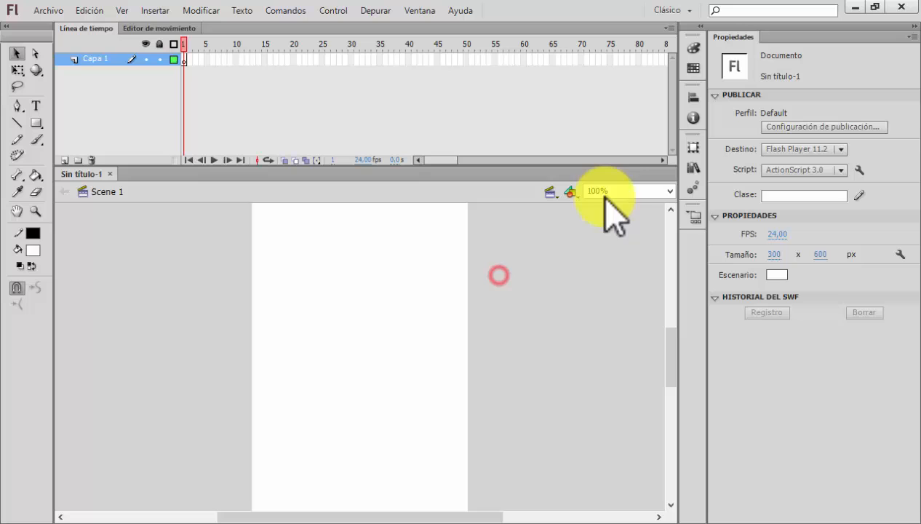
pyautogui.click(670, 191)
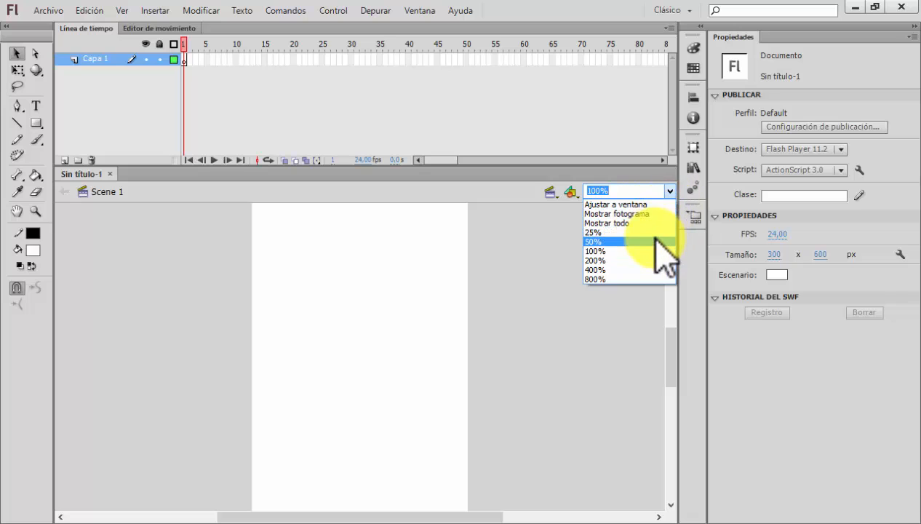
pyautogui.click(655, 241)
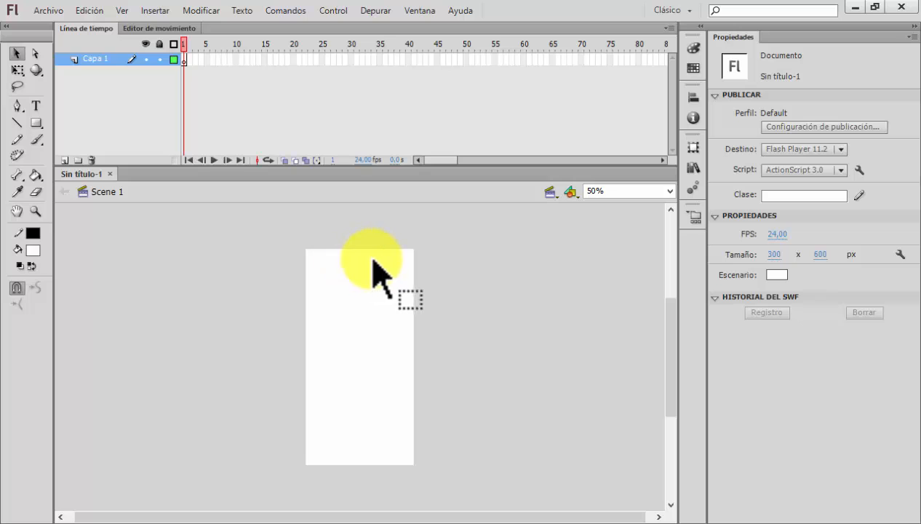
# Import all six ray ban images from the banner folder on the desktop into the document library
pyautogui.click(48, 11)
pyautogui.click(237, 228)
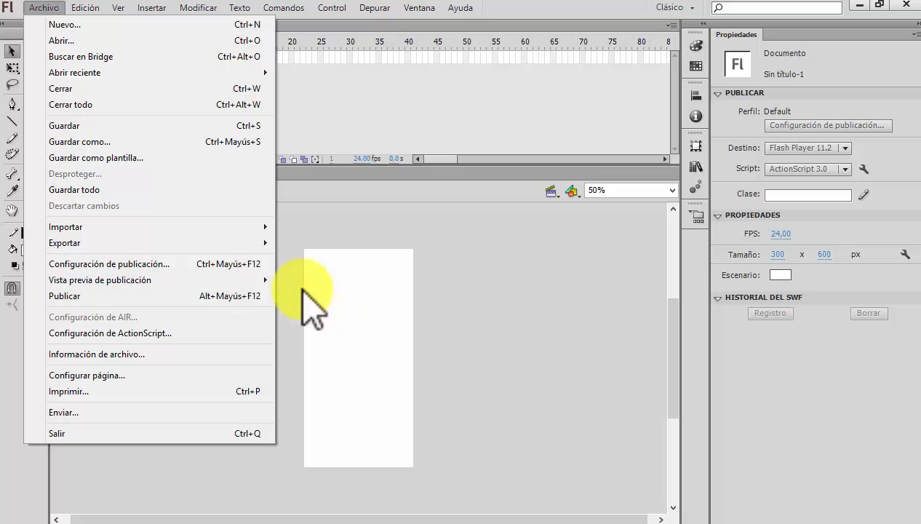
pyautogui.moveTo(245, 222)
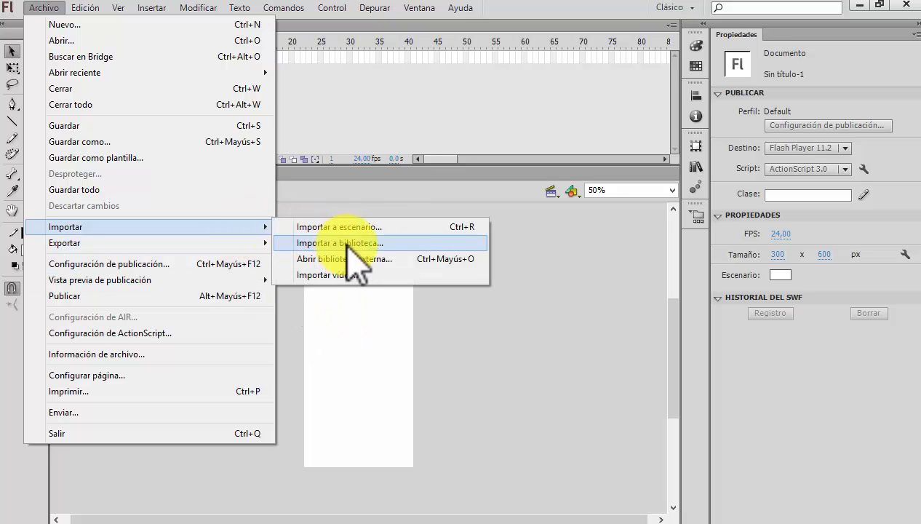
pyautogui.click(374, 243)
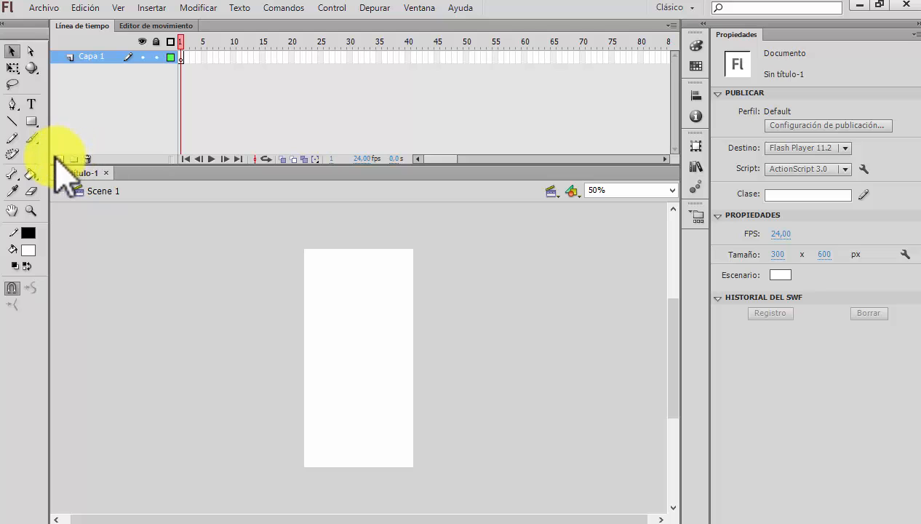
pyautogui.hotkey('ctrl', 'r')
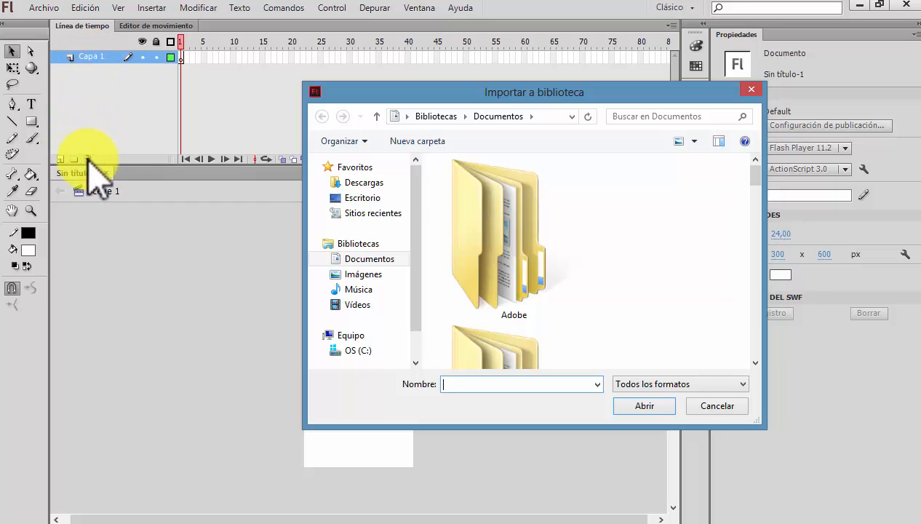
pyautogui.moveTo(578, 99); pyautogui.dragTo(372, 18)
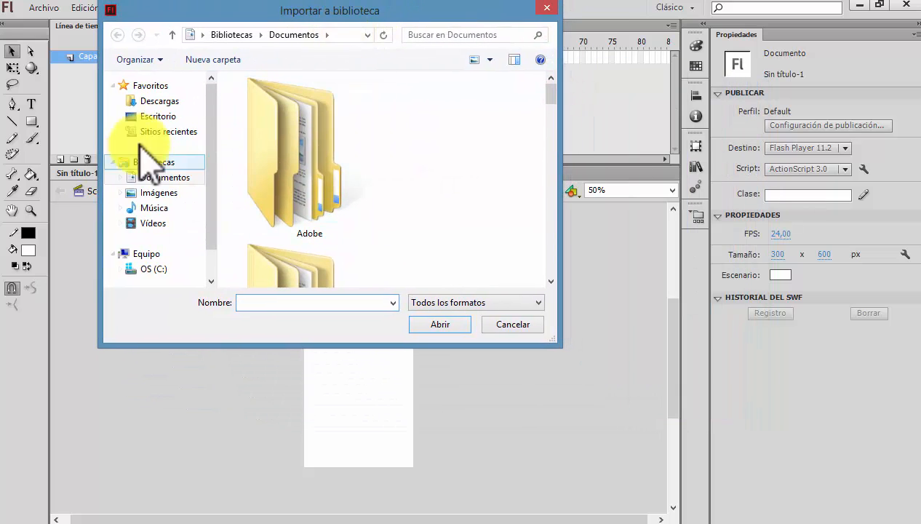
pyautogui.click(151, 118)
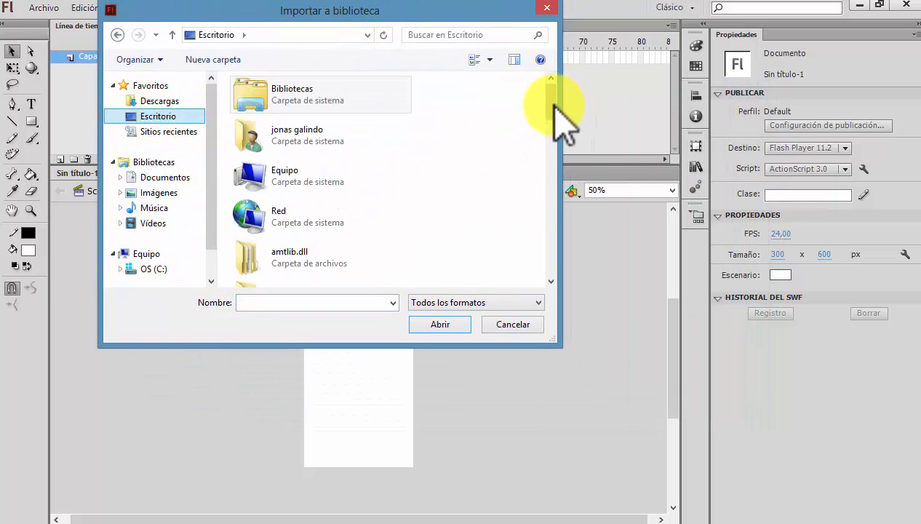
pyautogui.moveTo(554, 105)
pyautogui.mouseDown()
pyautogui.moveTo(537, 192)
pyautogui.moveTo(531, 175)
pyautogui.moveTo(541, 179)
pyautogui.moveTo(554, 119)
pyautogui.mouseUp()
pyautogui.doubleClick(309, 149)
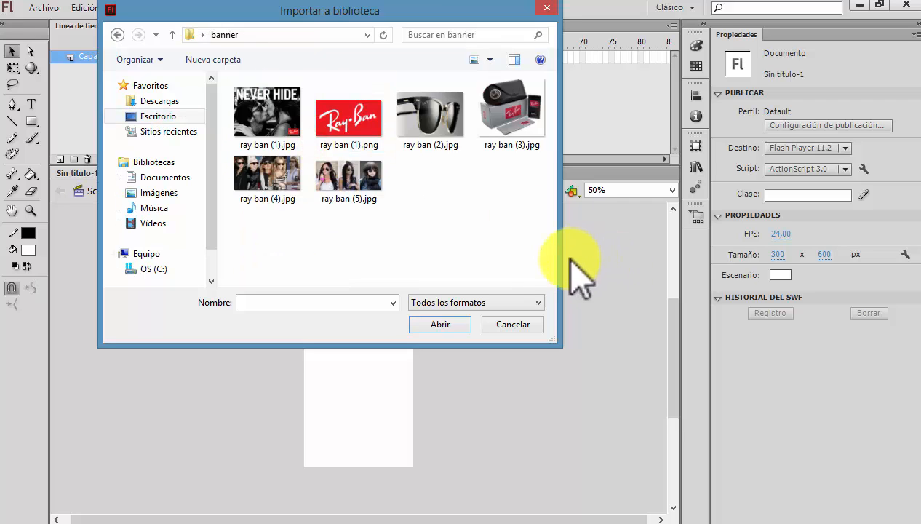
pyautogui.moveTo(545, 237); pyautogui.dragTo(226, 53)
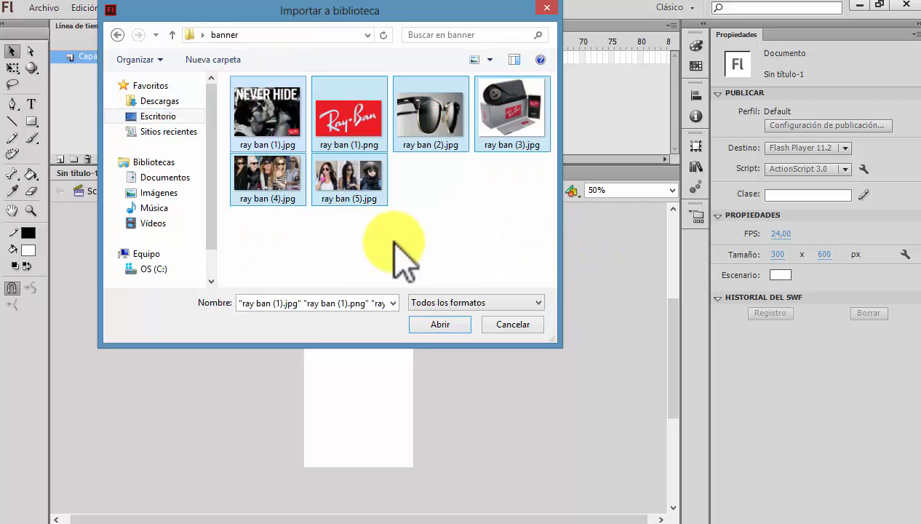
pyautogui.click(457, 323)
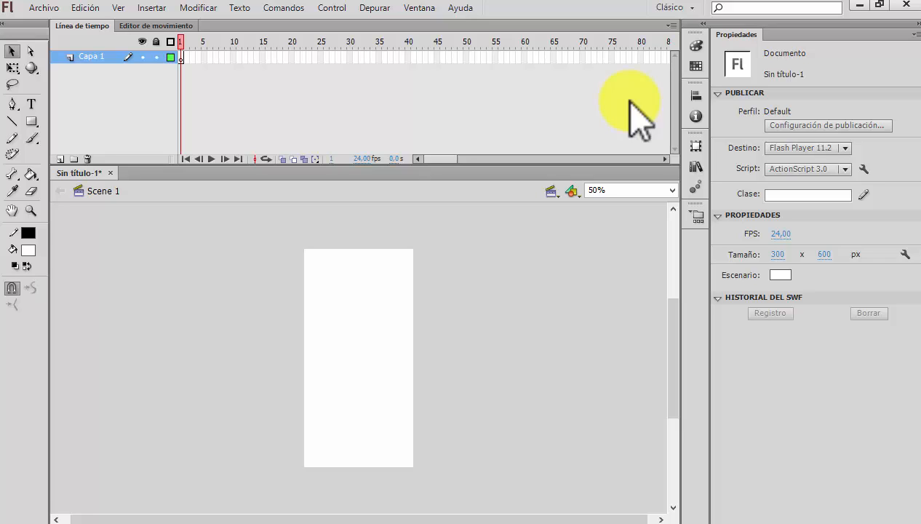
# Preview each of the imported ray ban images in the library, from ray ban (5).jpg to ray ban (1).jpg
pyautogui.click(696, 168)
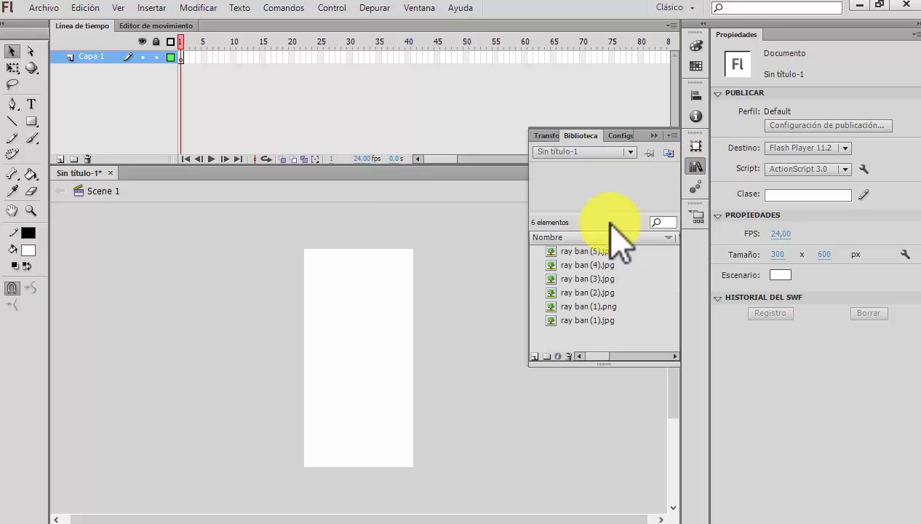
pyautogui.click(578, 251)
pyautogui.click(579, 265)
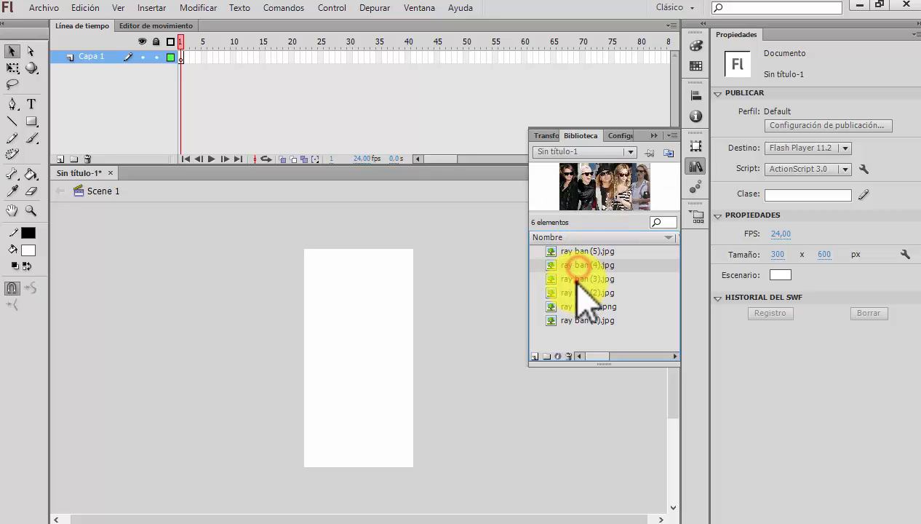
pyautogui.click(582, 279)
pyautogui.click(585, 293)
pyautogui.click(587, 307)
pyautogui.click(588, 321)
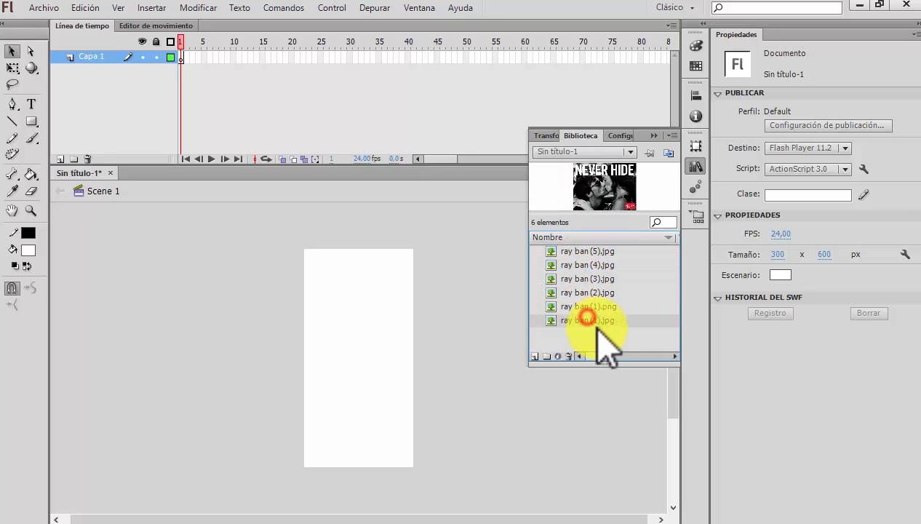
pyautogui.click(484, 242)
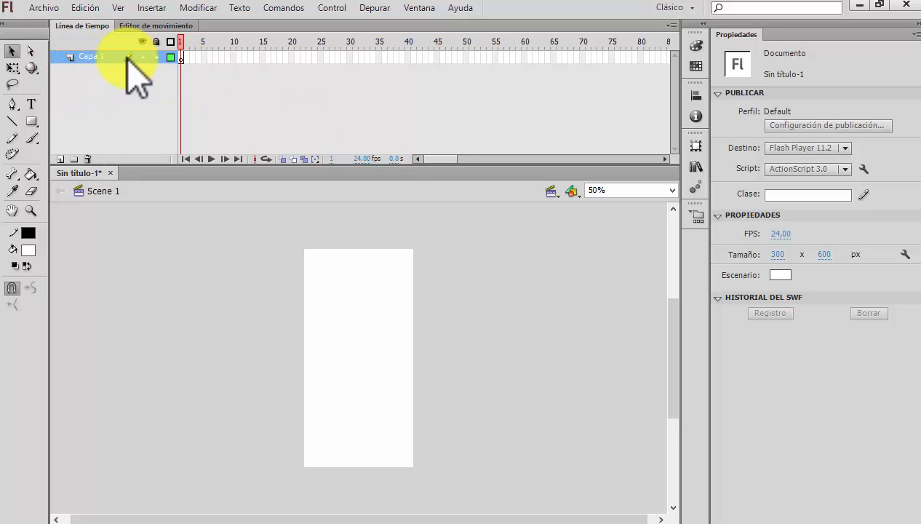
# Rename the first timeline layer as fondo
pyautogui.click(91, 57)
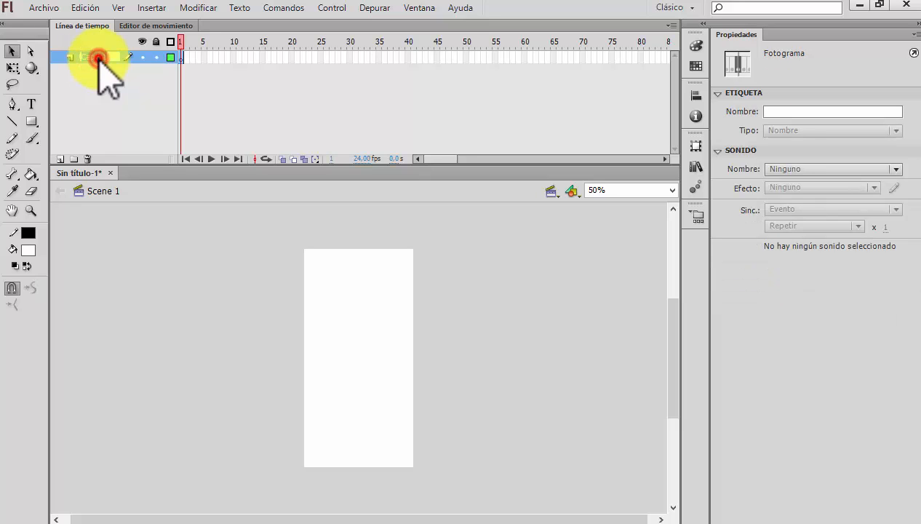
pyautogui.doubleClick(99, 58)
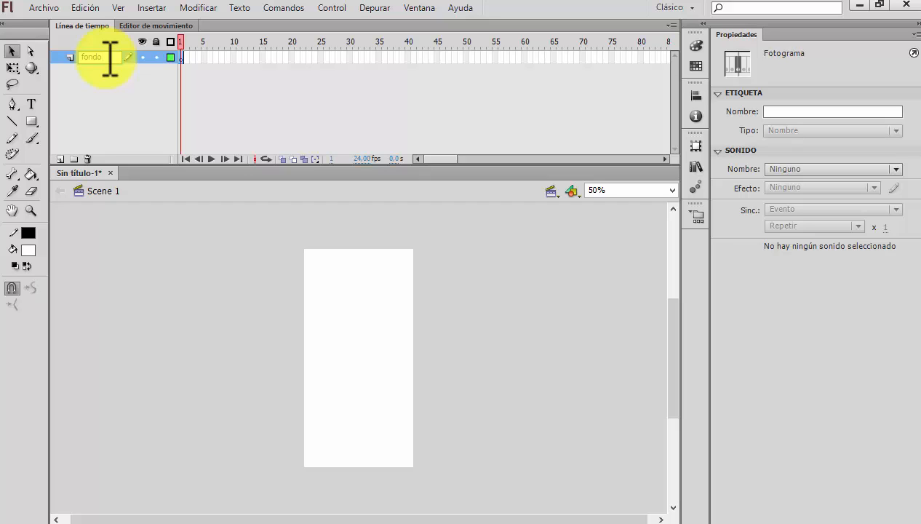
pyautogui.doubleClick(103, 57)
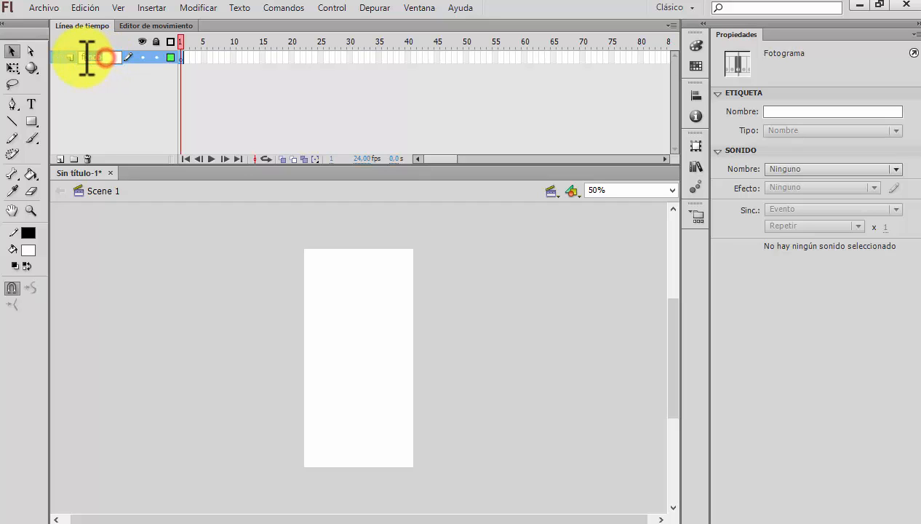
pyautogui.click(106, 90)
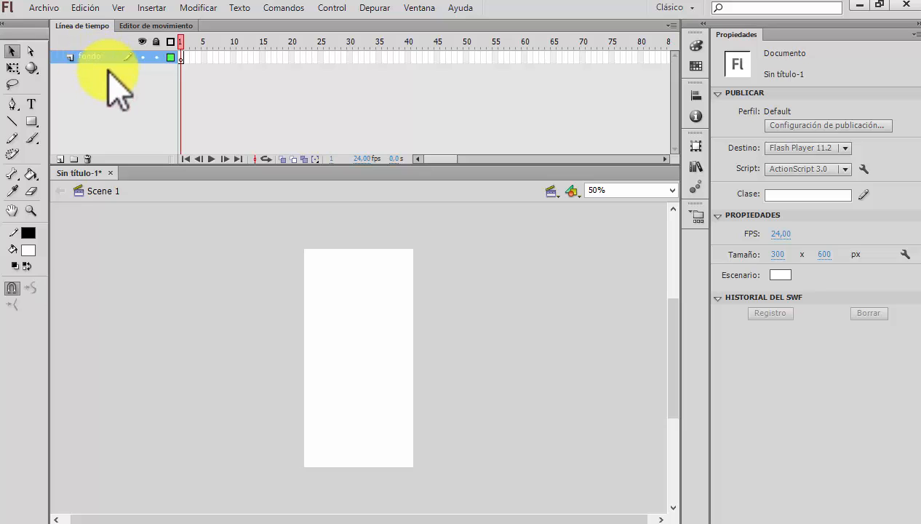
# Add a new layer above fondo and delete it again
pyautogui.click(60, 159)
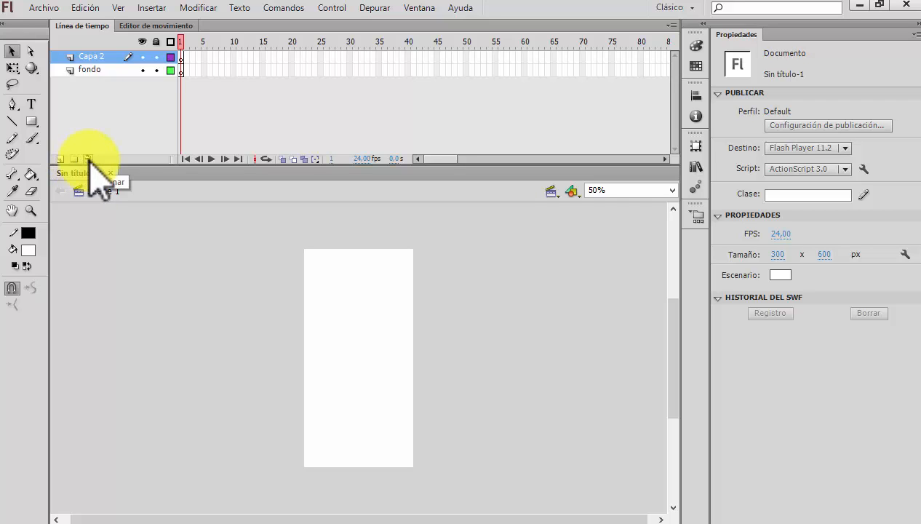
pyautogui.click(87, 158)
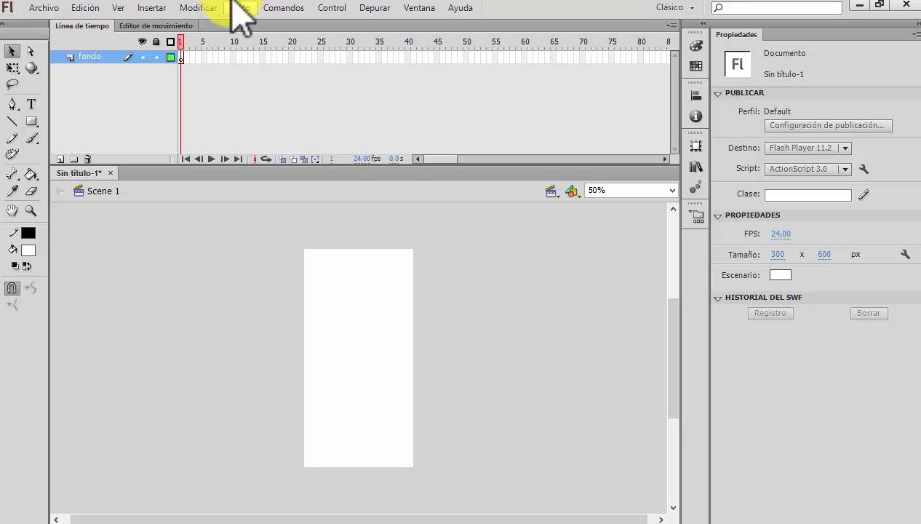
# Create a layer folder in the timeline and place the fondo layer inside it
pyautogui.click(74, 159)
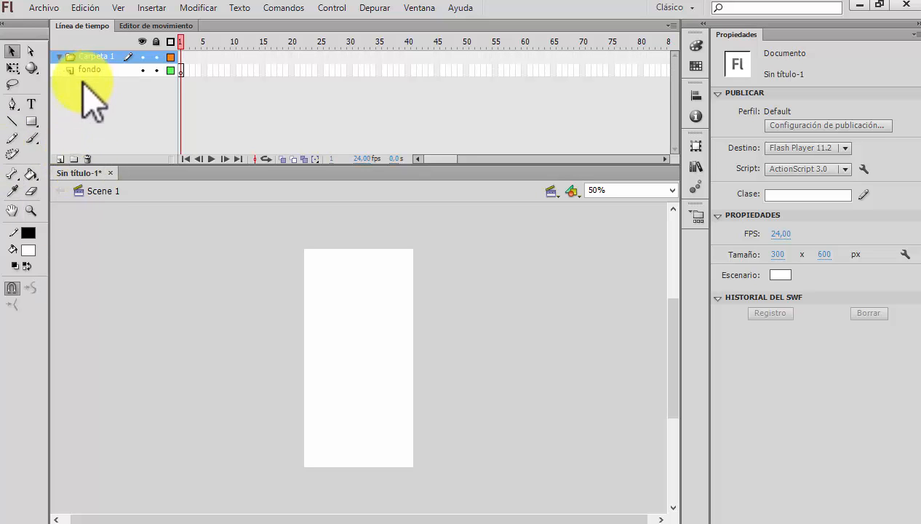
pyautogui.moveTo(90, 69)
pyautogui.mouseDown()
pyautogui.moveTo(88, 51)
pyautogui.moveTo(93, 71)
pyautogui.mouseUp()
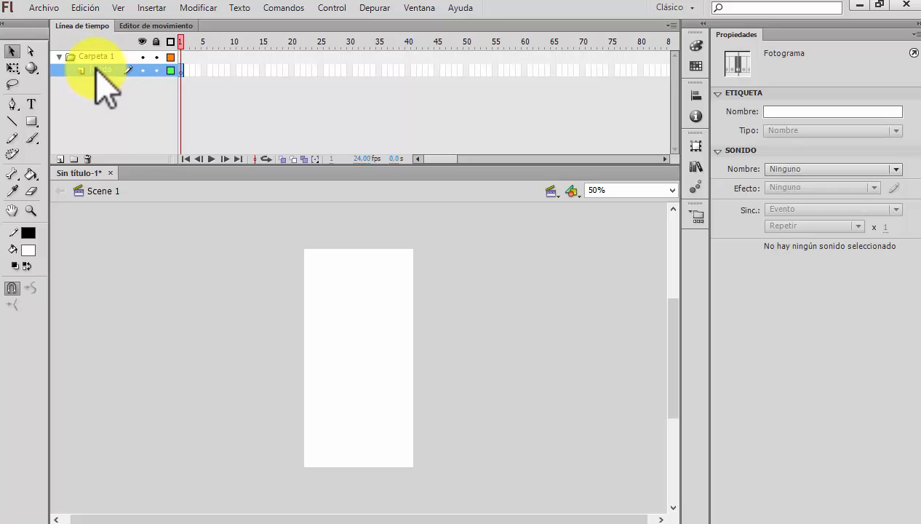
pyautogui.click(75, 58)
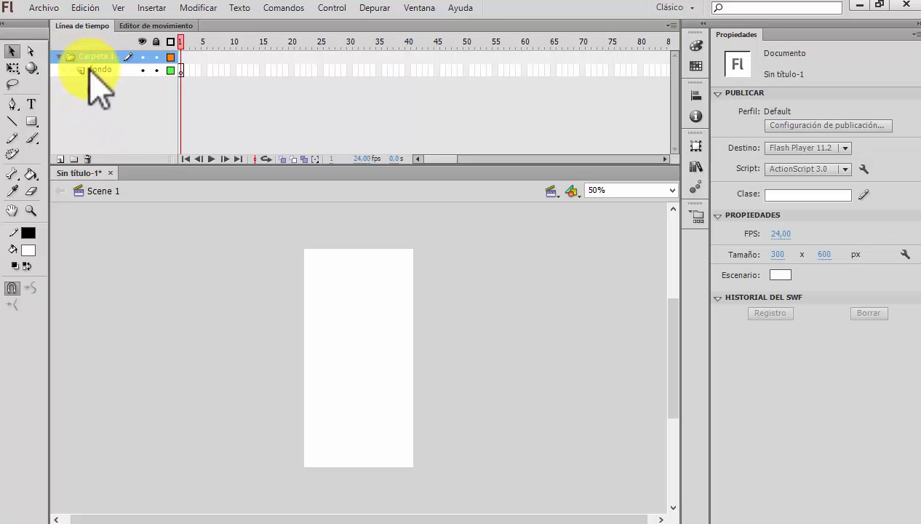
pyautogui.click(94, 70)
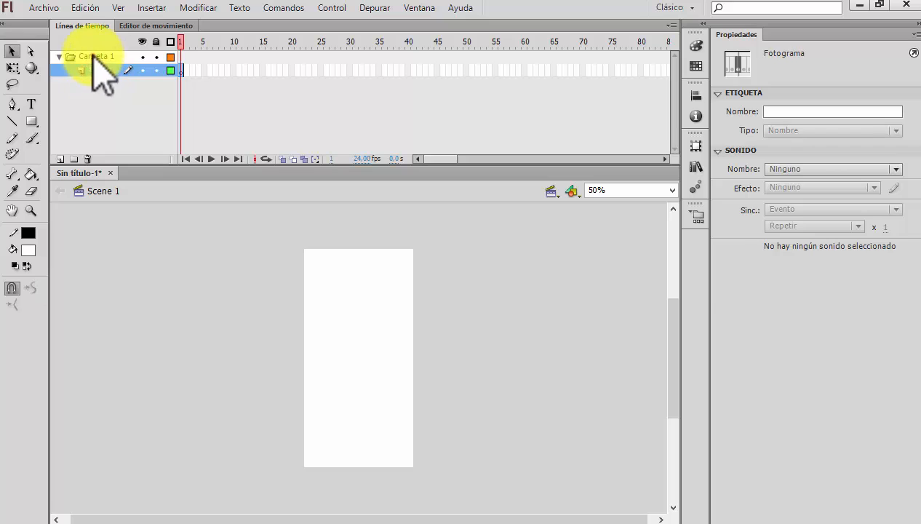
pyautogui.click(90, 56)
# Move the fondo layer out of the folder and delete the empty folder
pyautogui.moveTo(93, 71); pyautogui.dragTo(91, 53)
pyautogui.click(80, 70)
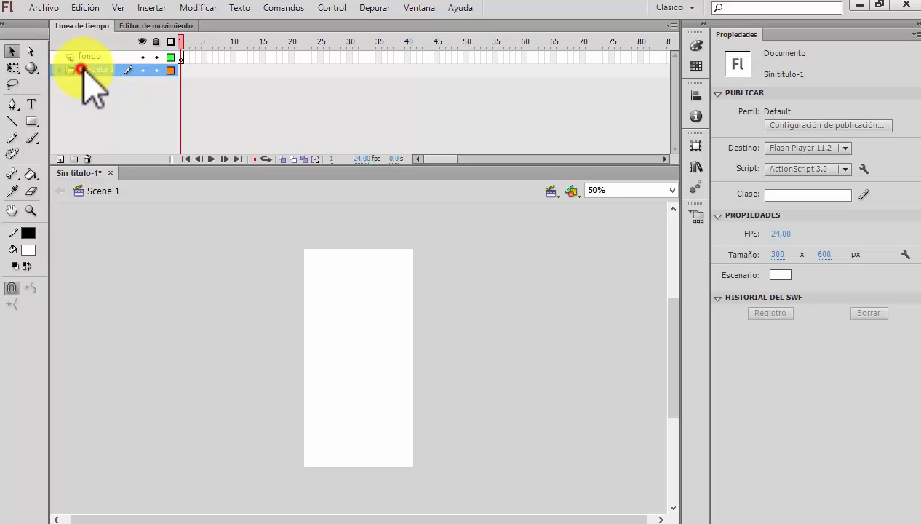
pyautogui.click(86, 158)
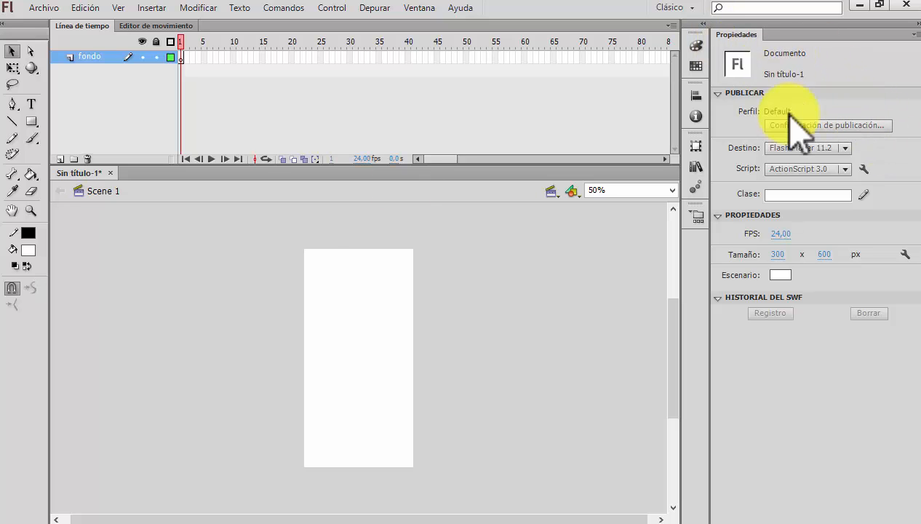
# Select frame 24 of the fondo layer in the timeline
pyautogui.click(528, 352)
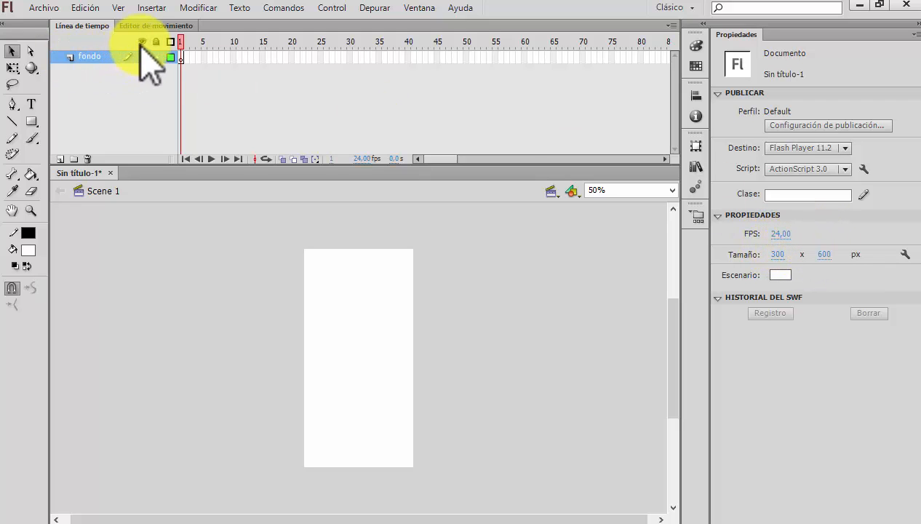
pyautogui.click(183, 57)
pyautogui.click(186, 60)
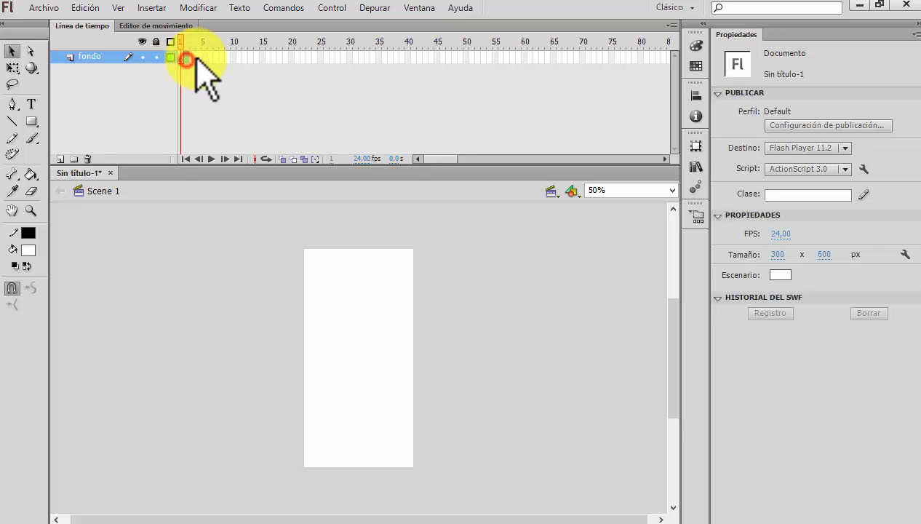
pyautogui.click(203, 58)
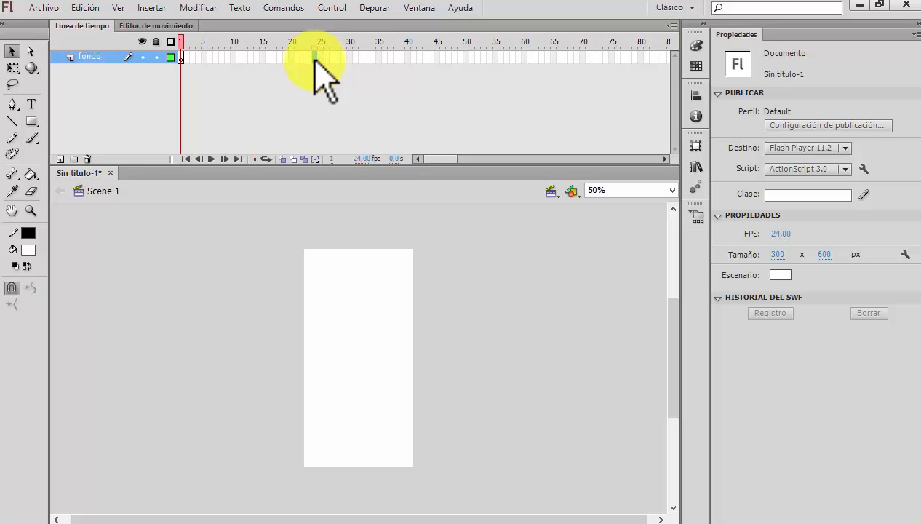
pyautogui.moveTo(314, 57); pyautogui.dragTo(315, 54)
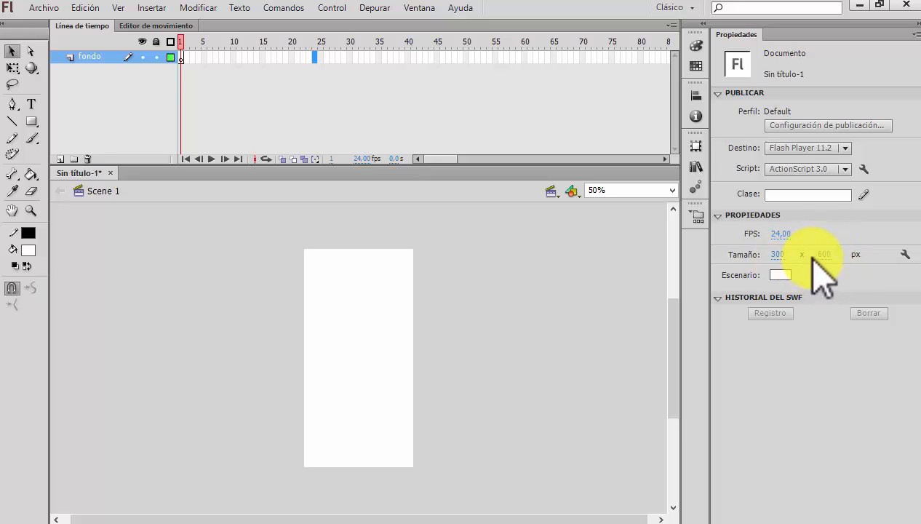
# Try green #00CC99 and blue #3366FF as the stage colour and settle on black
pyautogui.click(780, 275)
pyautogui.click(730, 312)
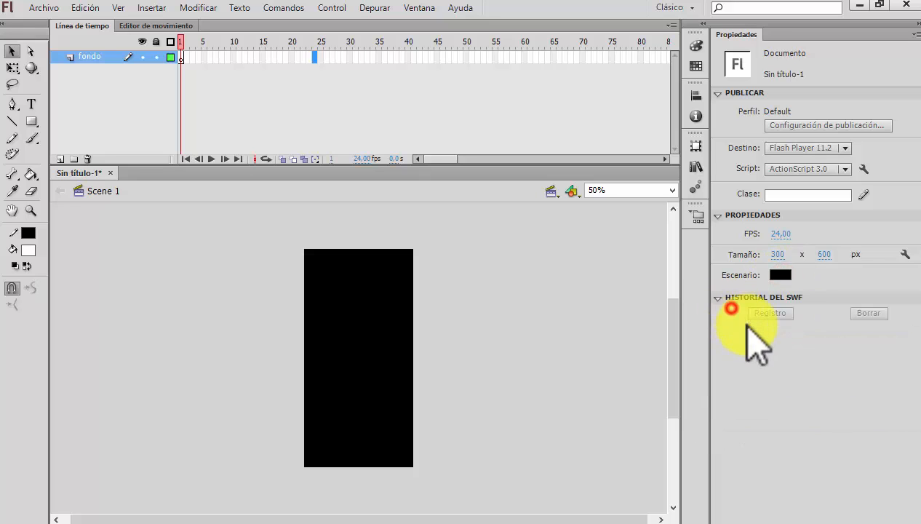
pyautogui.click(782, 275)
pyautogui.click(776, 337)
pyautogui.click(786, 275)
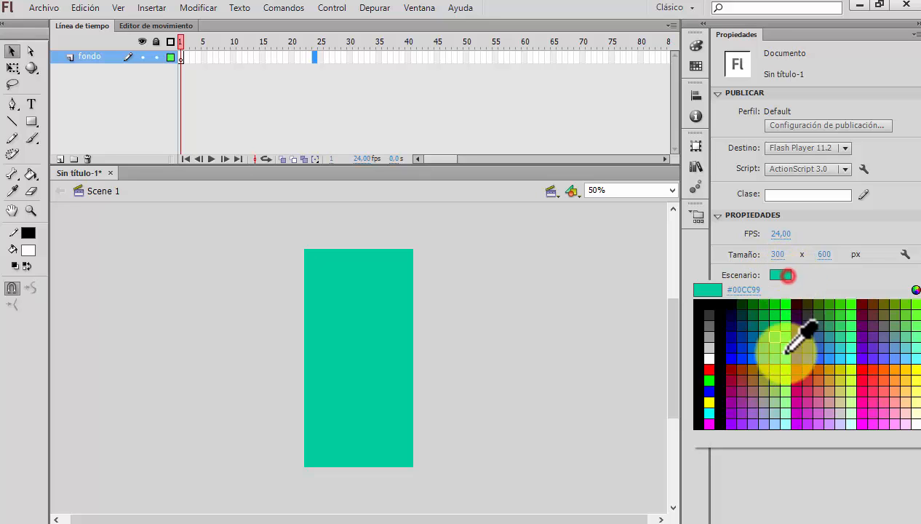
pyautogui.click(819, 358)
pyautogui.click(781, 275)
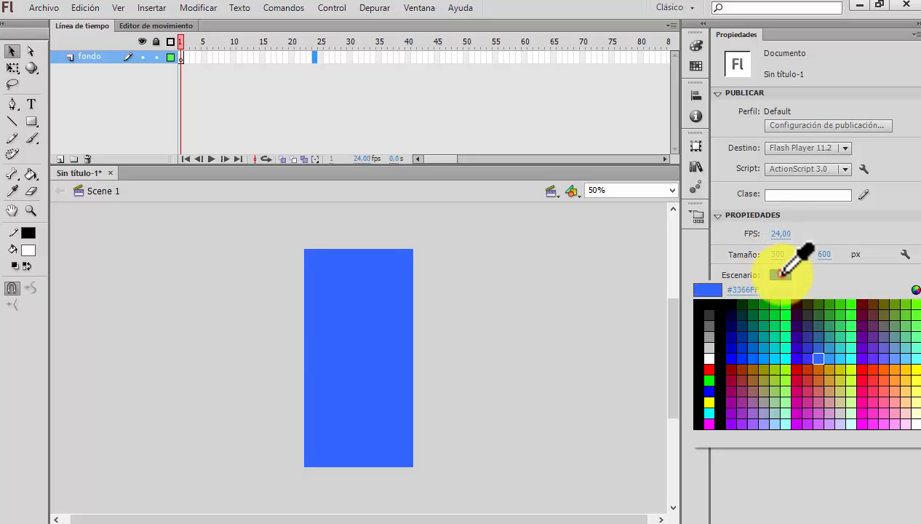
pyautogui.click(699, 305)
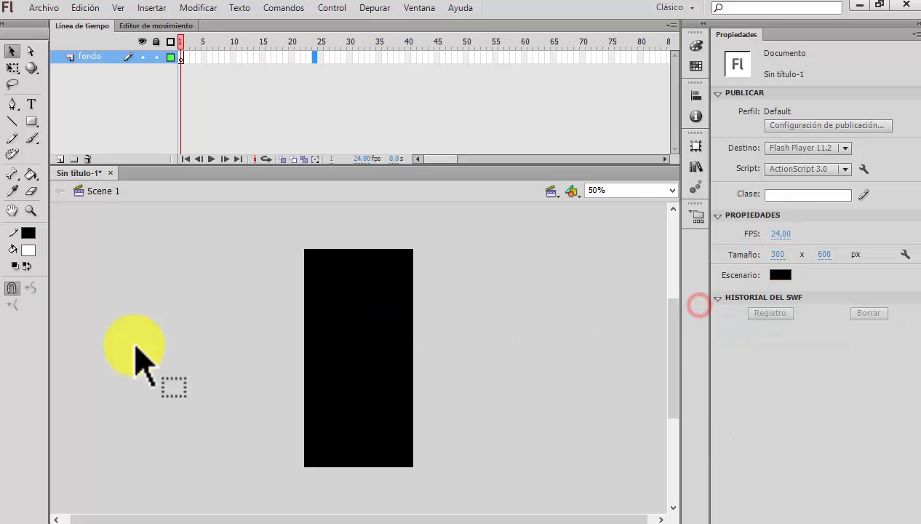
# Place the library image ray ban (1).png on the stage in frame 1 of the fondo layer
pyautogui.click(85, 64)
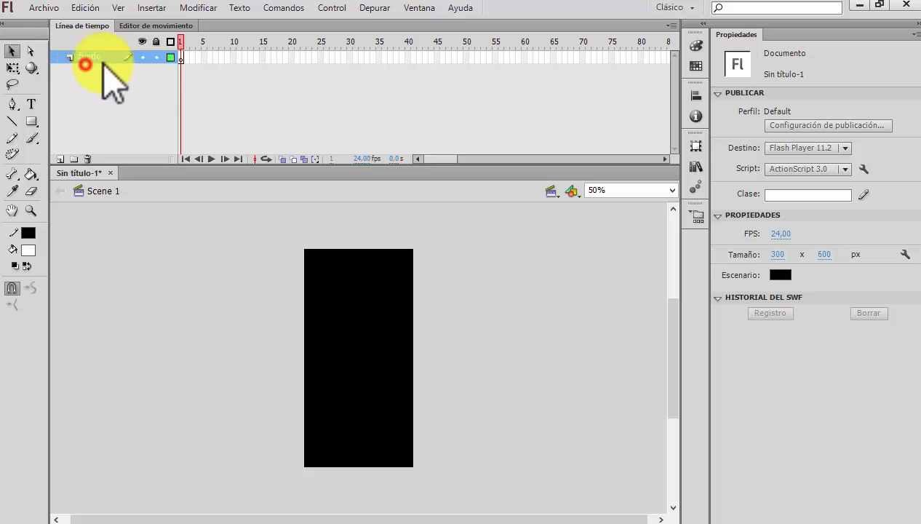
pyautogui.click(180, 57)
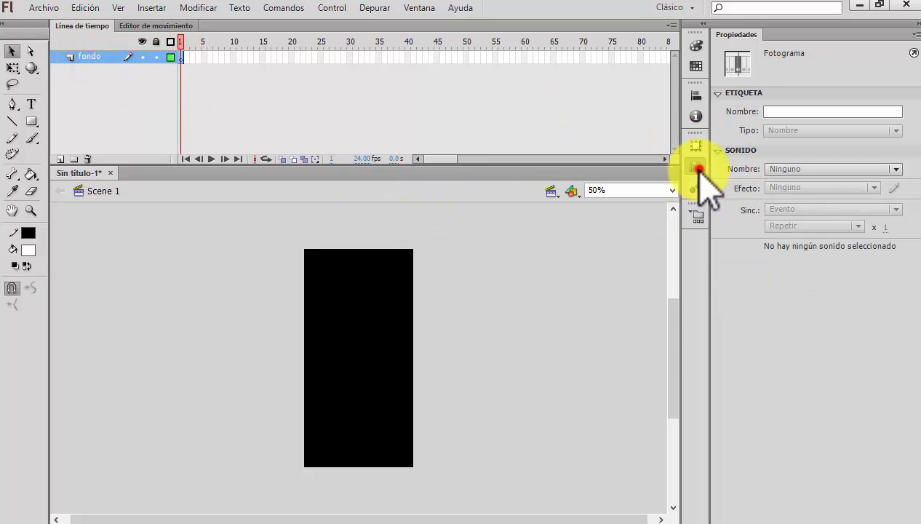
pyautogui.click(699, 170)
pyautogui.click(571, 306)
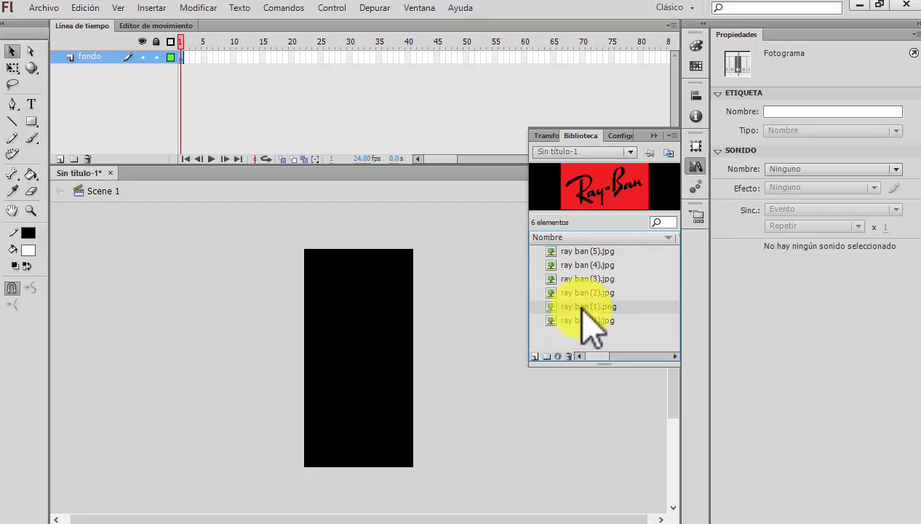
pyautogui.moveTo(582, 308); pyautogui.dragTo(358, 345)
# Move the oversized logo image across the stage to about X -748, Y -21
pyautogui.moveTo(283, 262); pyautogui.dragTo(364, 384)
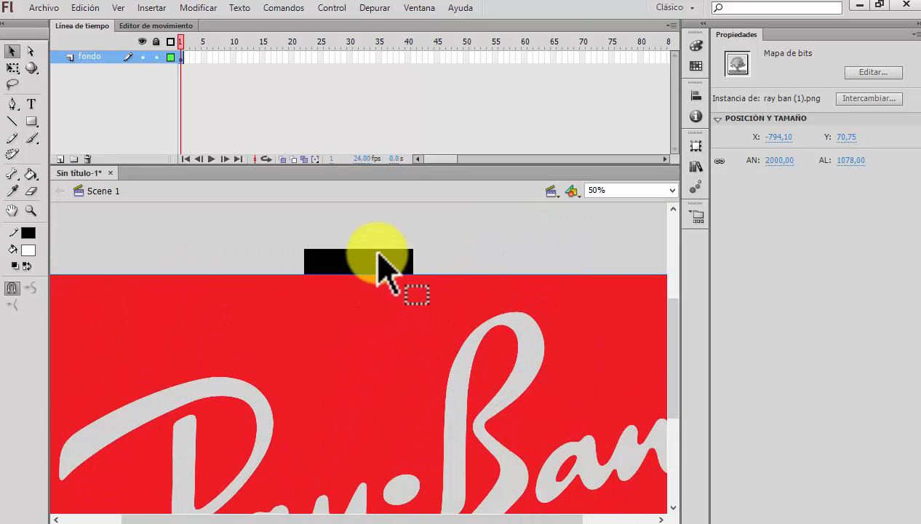
pyautogui.moveTo(323, 339); pyautogui.dragTo(402, 251)
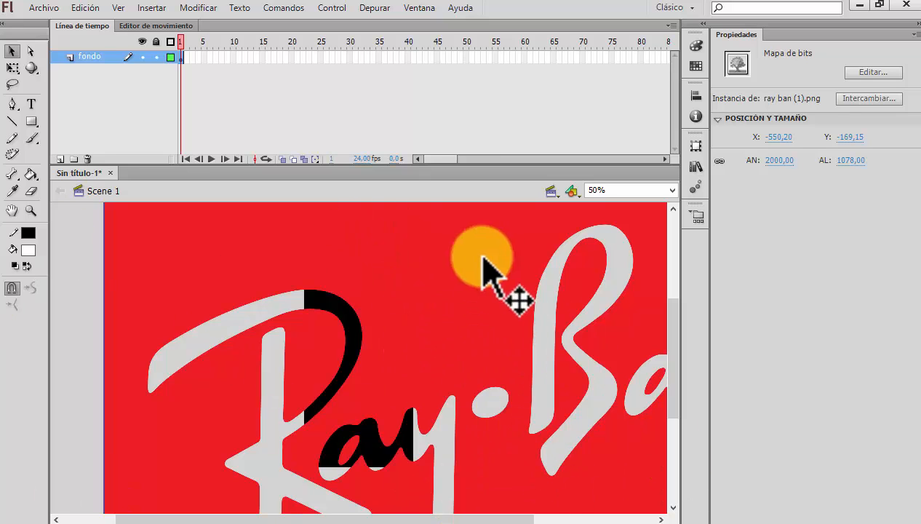
pyautogui.moveTo(485, 255); pyautogui.dragTo(438, 297)
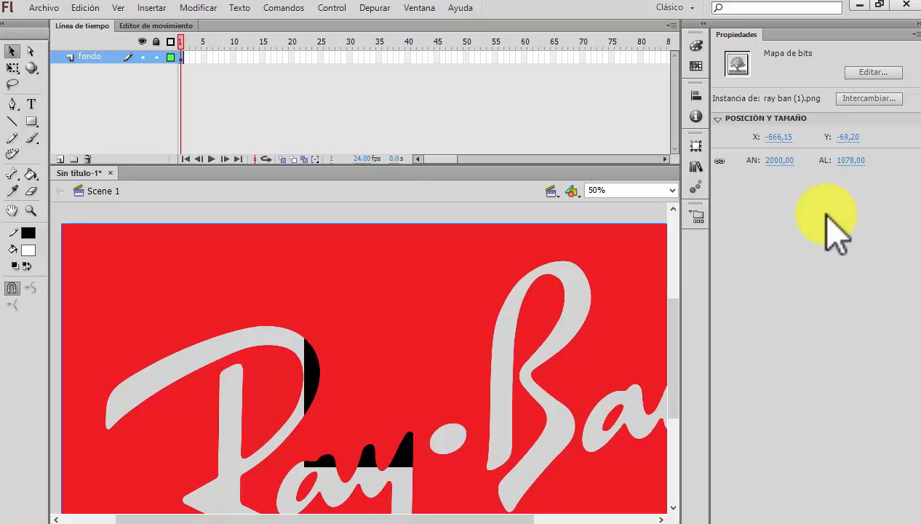
pyautogui.moveTo(464, 279); pyautogui.dragTo(446, 264)
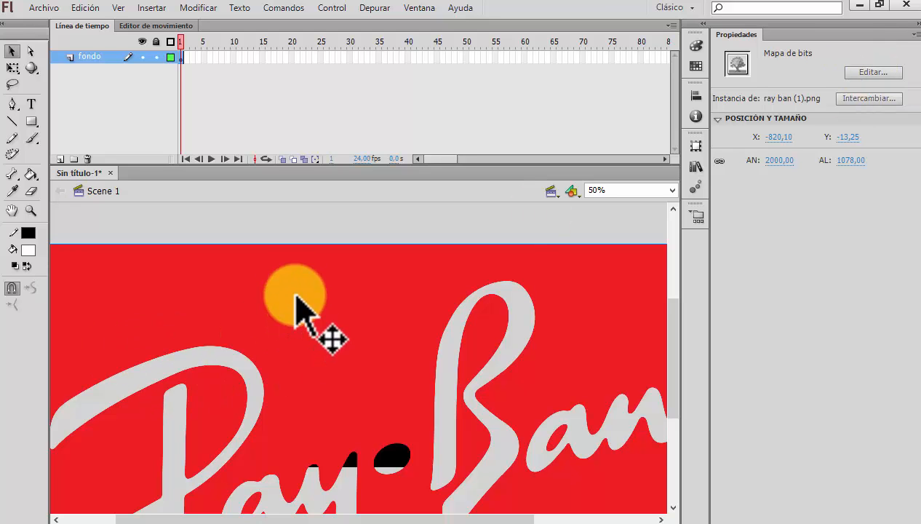
pyautogui.moveTo(297, 298); pyautogui.dragTo(355, 299)
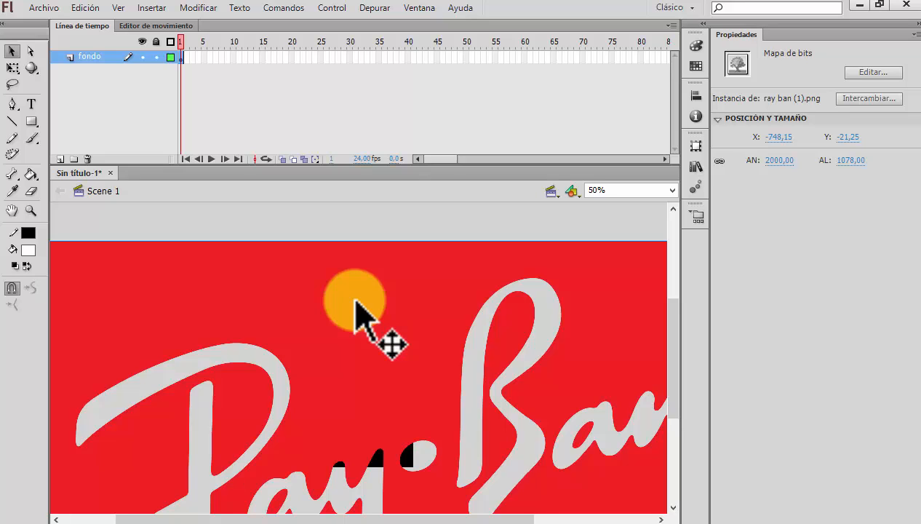
# Try scaling the logo with Transform to 13% width and 27% height
pyautogui.hotkey('ctrl', 't')
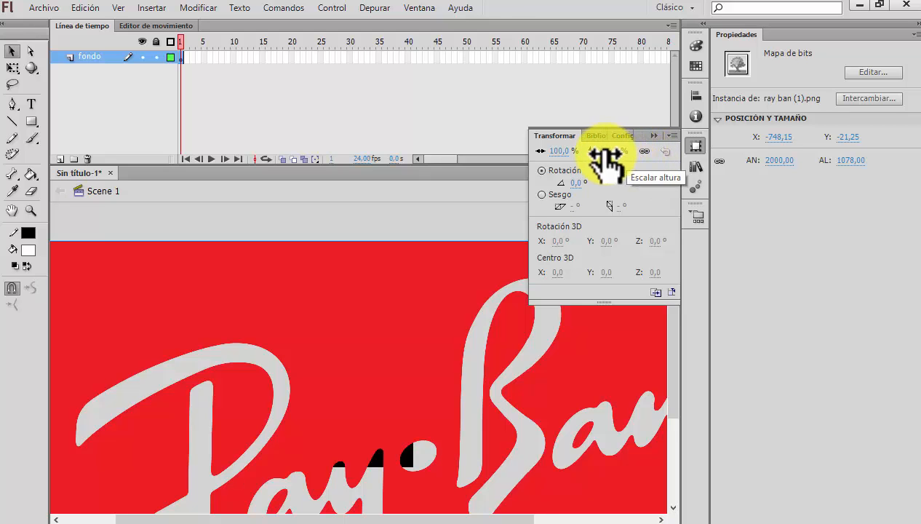
pyautogui.moveTo(602, 157); pyautogui.dragTo(560, 182)
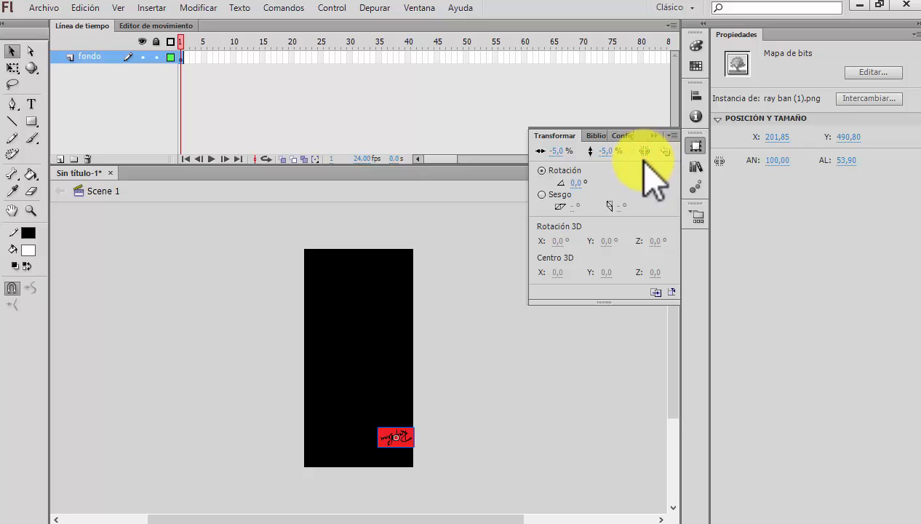
pyautogui.moveTo(610, 152); pyautogui.dragTo(642, 157)
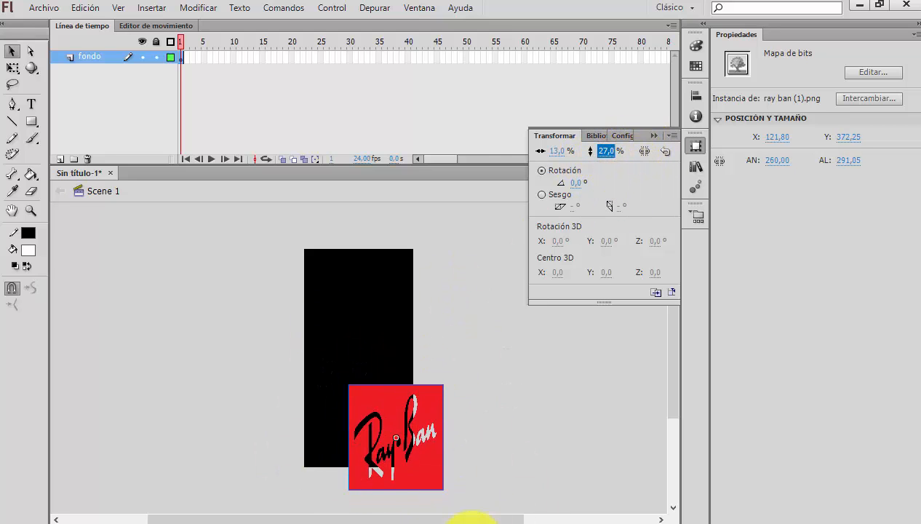
# Try a vertical scale of -4% on the logo and undo all the scaling
pyautogui.click(645, 179)
pyautogui.click(631, 182)
pyautogui.click(595, 165)
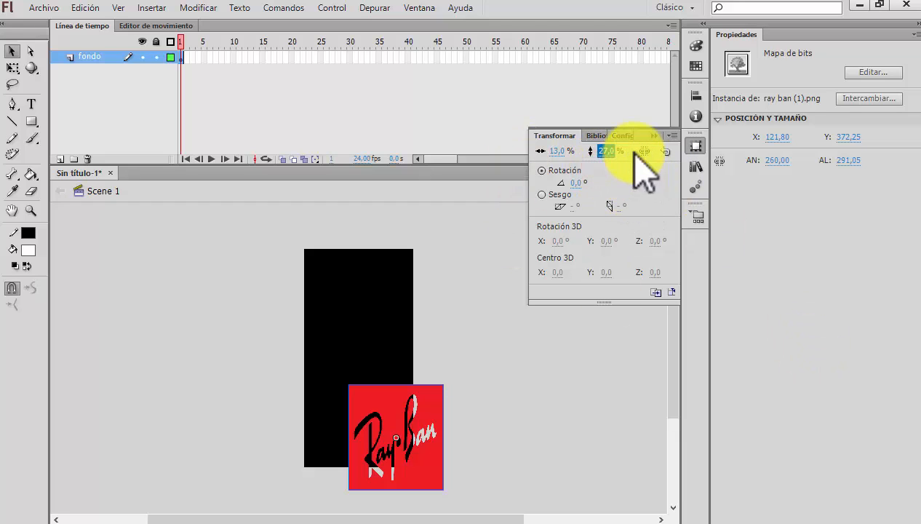
pyautogui.write('-4')
pyautogui.press('Return')
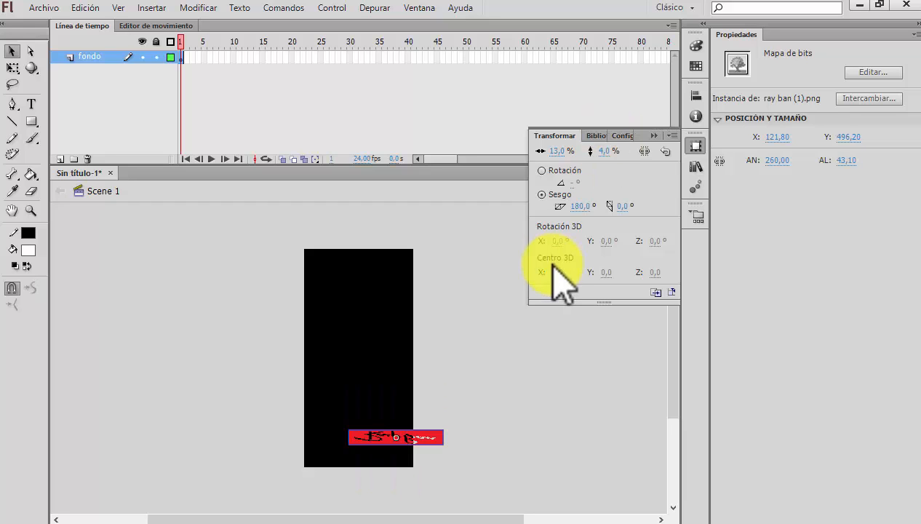
pyautogui.hotkey('ctrl', 'z')
pyautogui.hotkey('ctrl', 'shift', 'z')
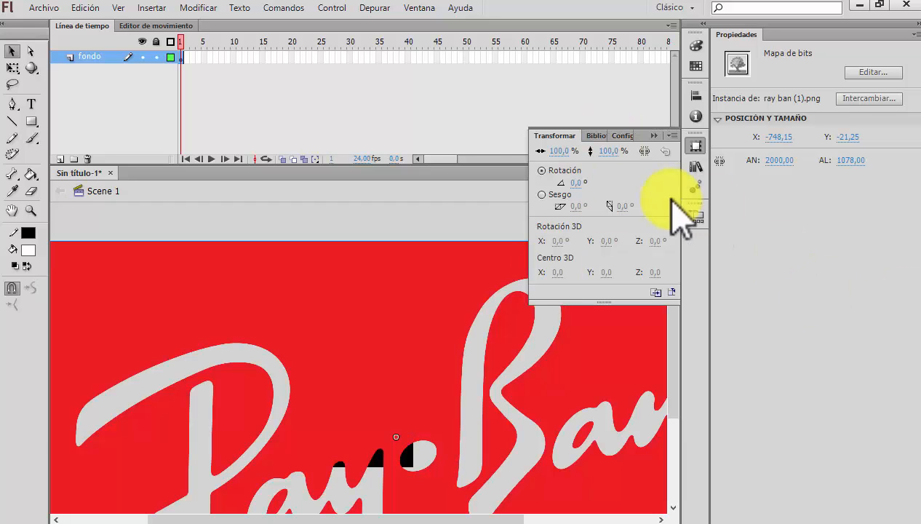
# Scale the logo proportionally to about 440 px wide and move it over the middle of the stage
pyautogui.click(618, 151)
pyautogui.moveTo(618, 151); pyautogui.dragTo(573, 166)
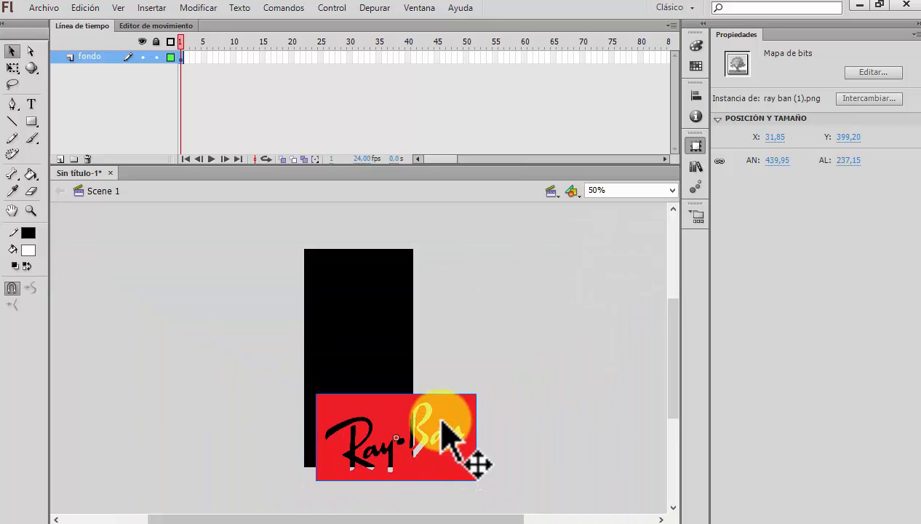
pyautogui.moveTo(457, 422); pyautogui.dragTo(426, 339)
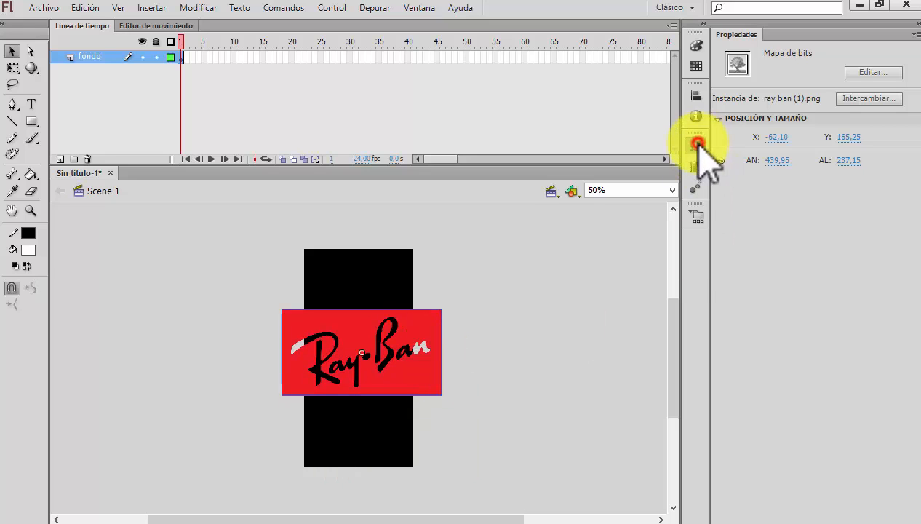
# Shrink the logo proportionally to about 220 x 119 px and centre it on the stage at about X 48, Y 249
pyautogui.click(697, 145)
pyautogui.moveTo(605, 154); pyautogui.dragTo(595, 152)
pyautogui.click(379, 349)
pyautogui.moveTo(380, 349); pyautogui.dragTo(380, 358)
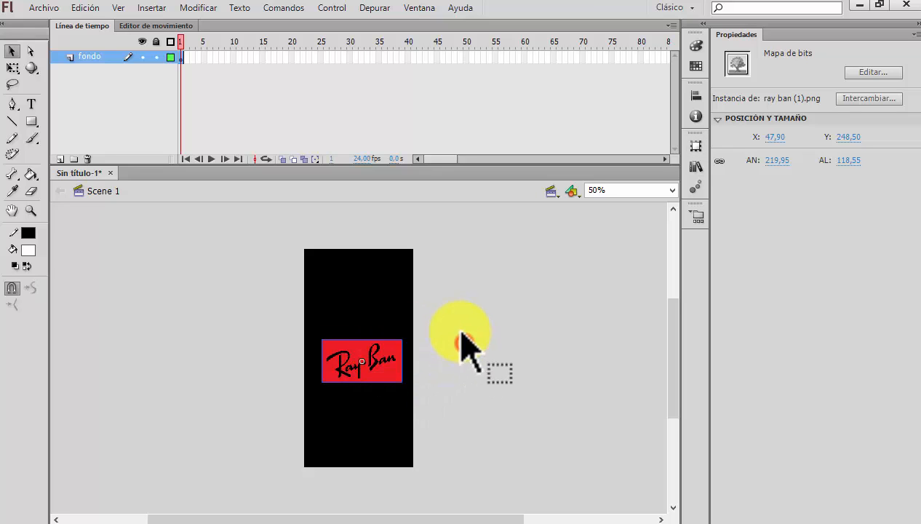
pyautogui.click(489, 293)
pyautogui.click(393, 360)
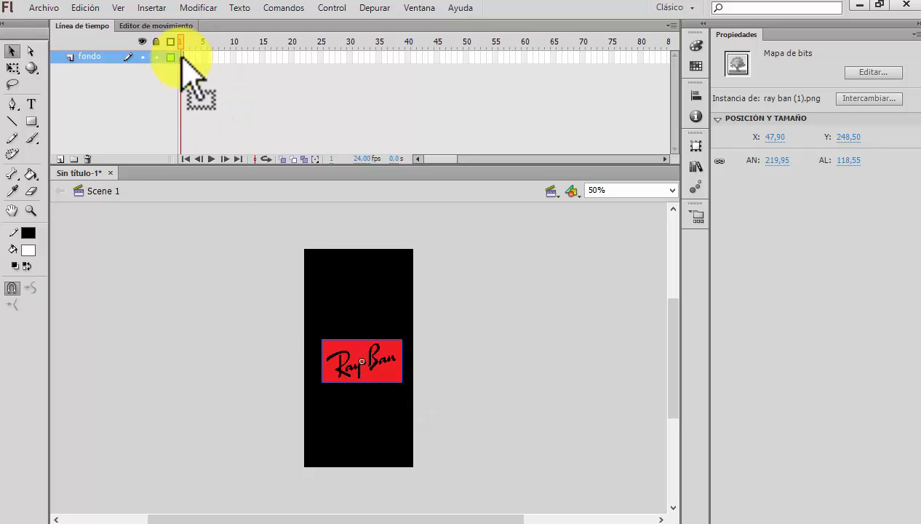
# Add a new layer above fondo and select its first frame
pyautogui.moveTo(183, 59); pyautogui.dragTo(180, 60)
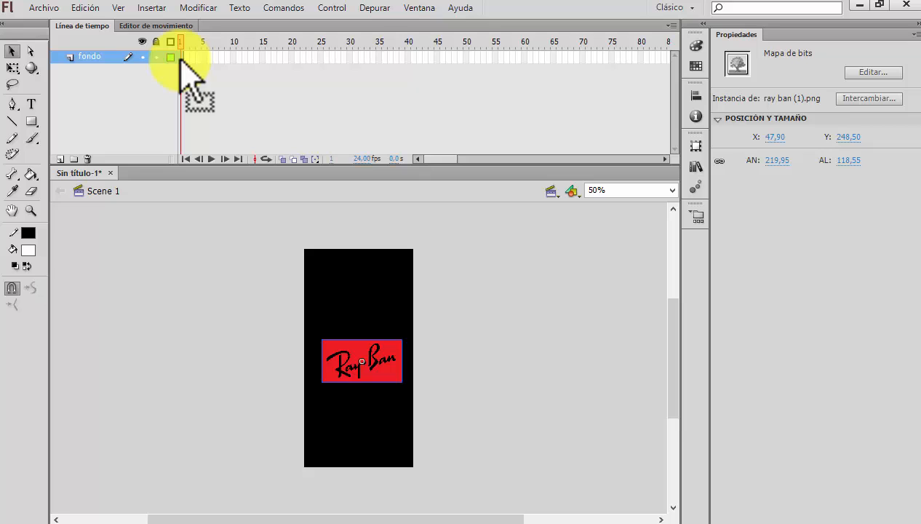
pyautogui.click(61, 159)
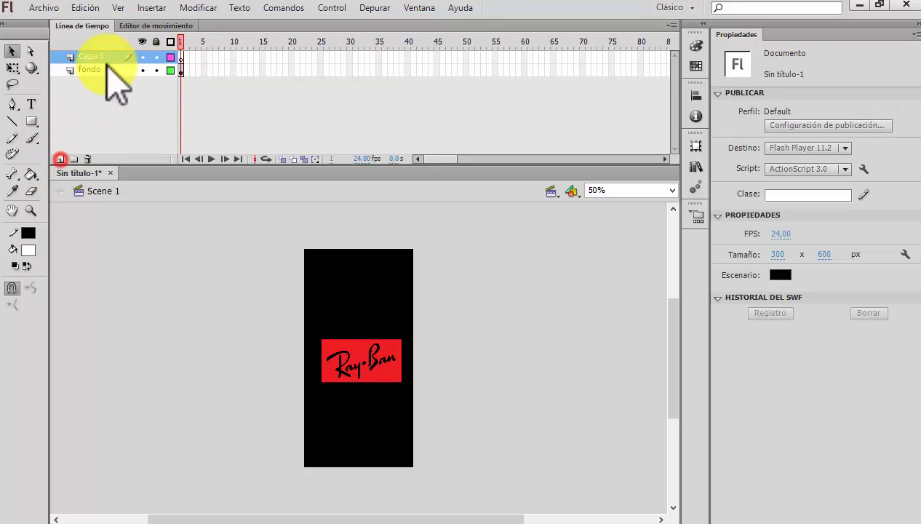
pyautogui.click(181, 57)
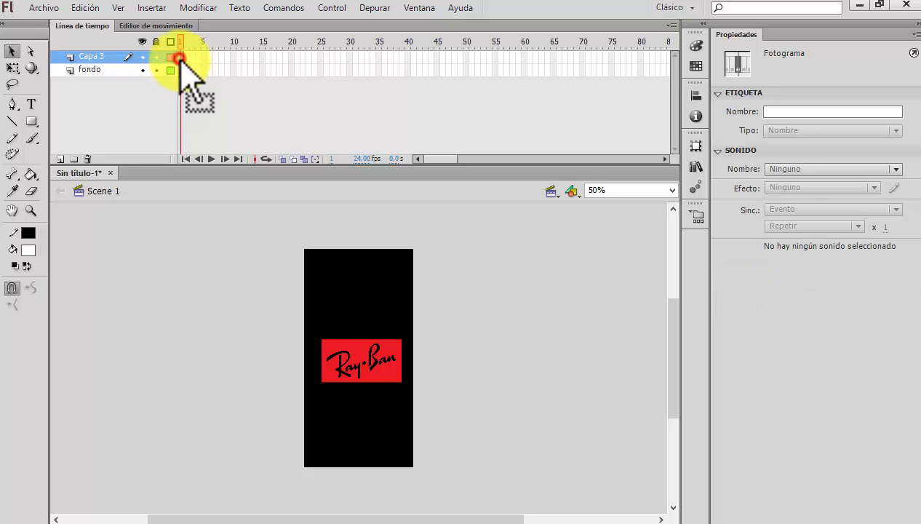
pyautogui.click(188, 83)
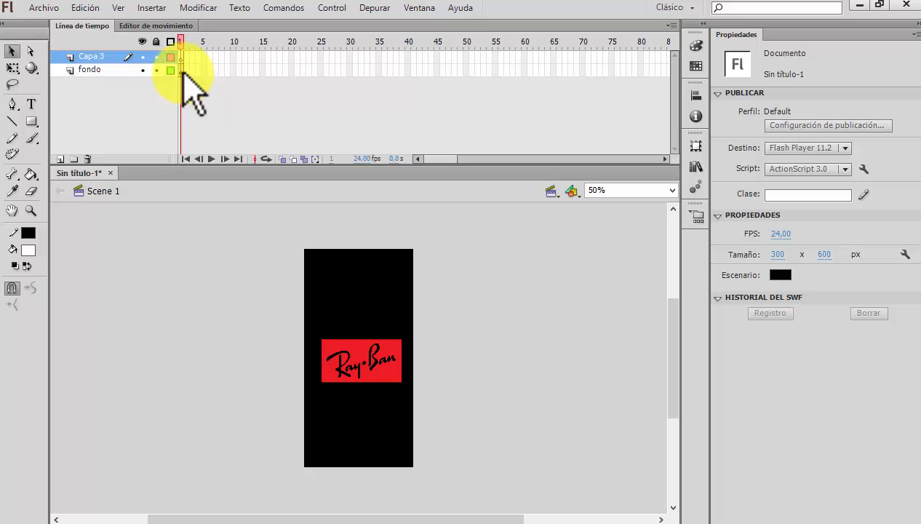
pyautogui.click(181, 71)
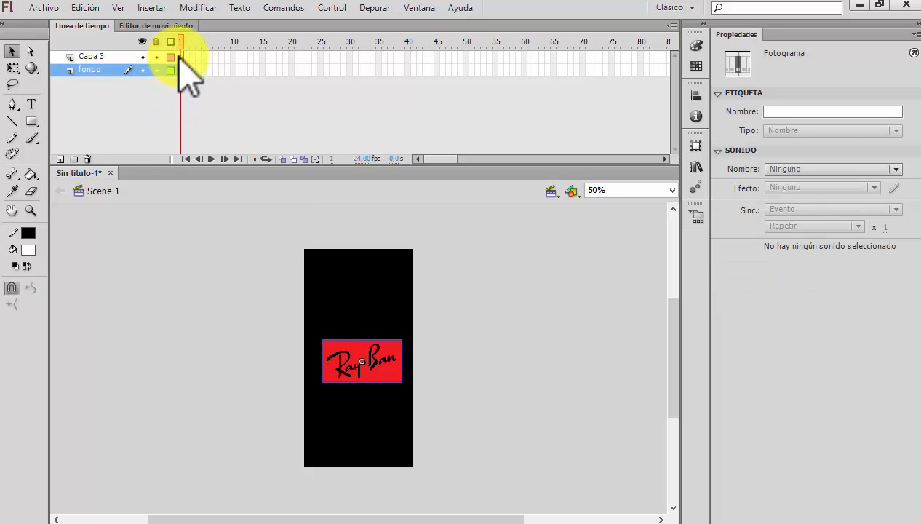
pyautogui.click(191, 66)
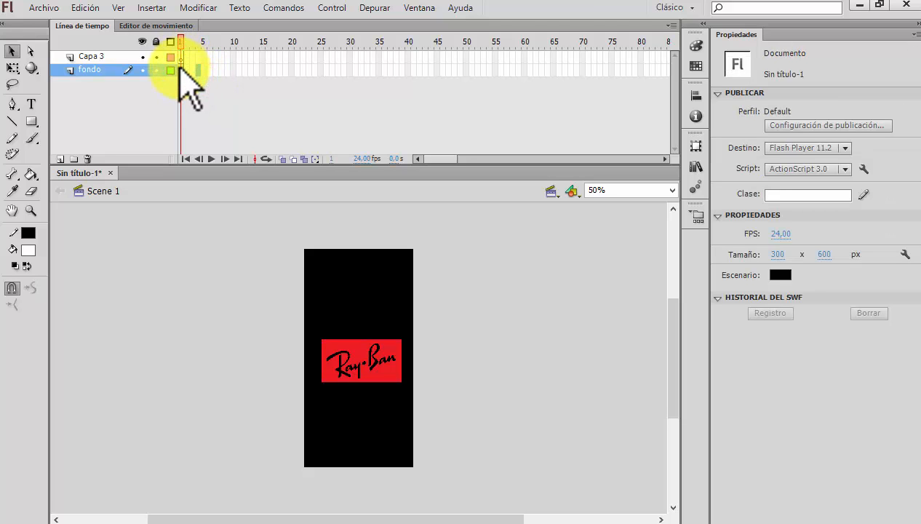
pyautogui.click(181, 57)
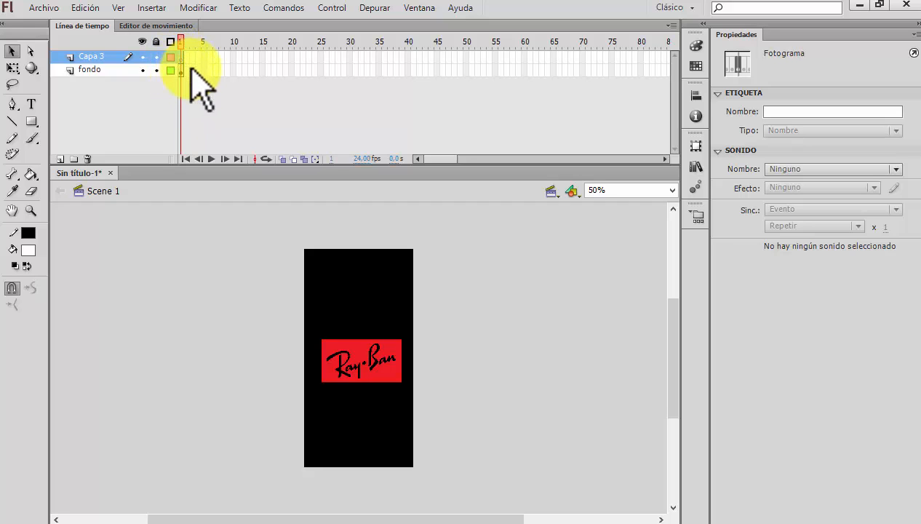
pyautogui.click(226, 72)
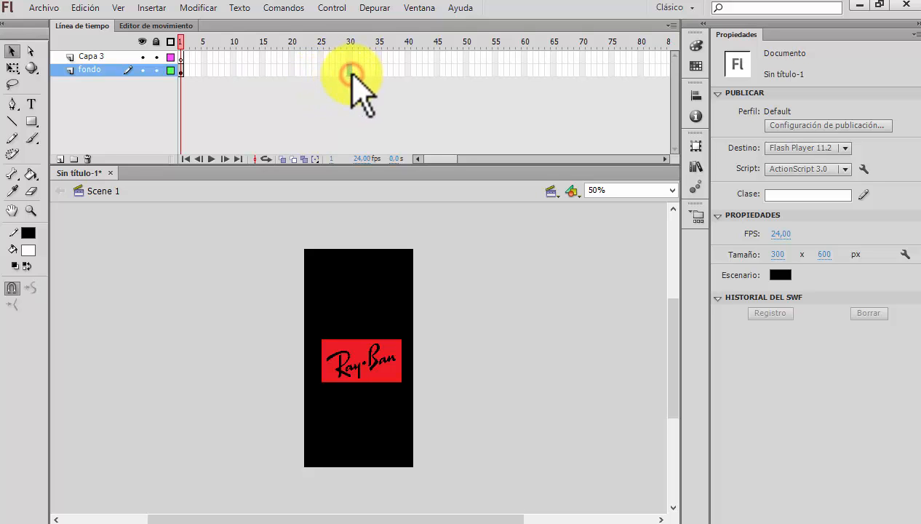
# Insert a frame at frame 29 of the fondo layer and return the playhead to frame 1
pyautogui.rightClick(351, 71)
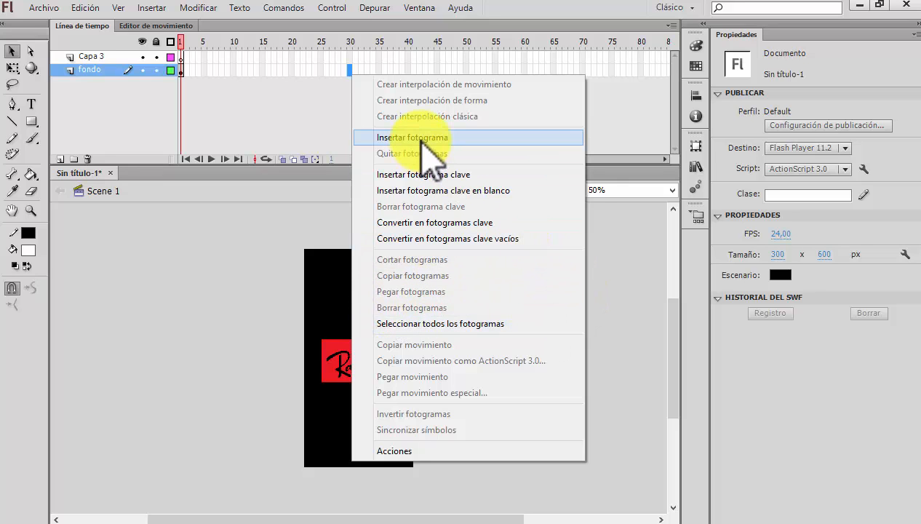
pyautogui.click(345, 71)
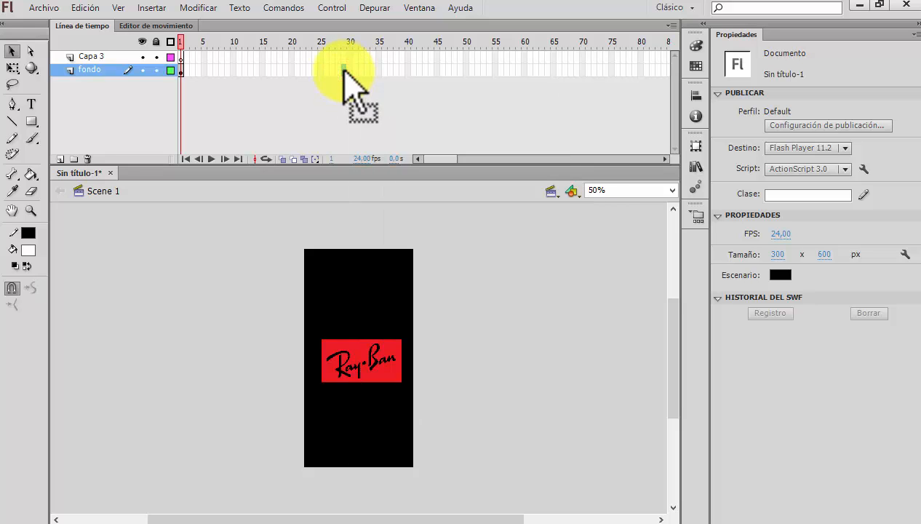
pyautogui.rightClick(343, 70)
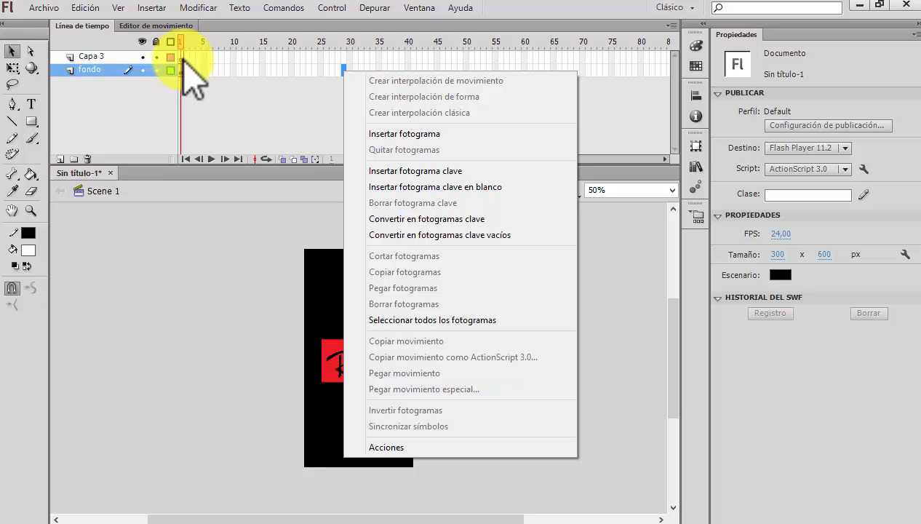
pyautogui.click(433, 135)
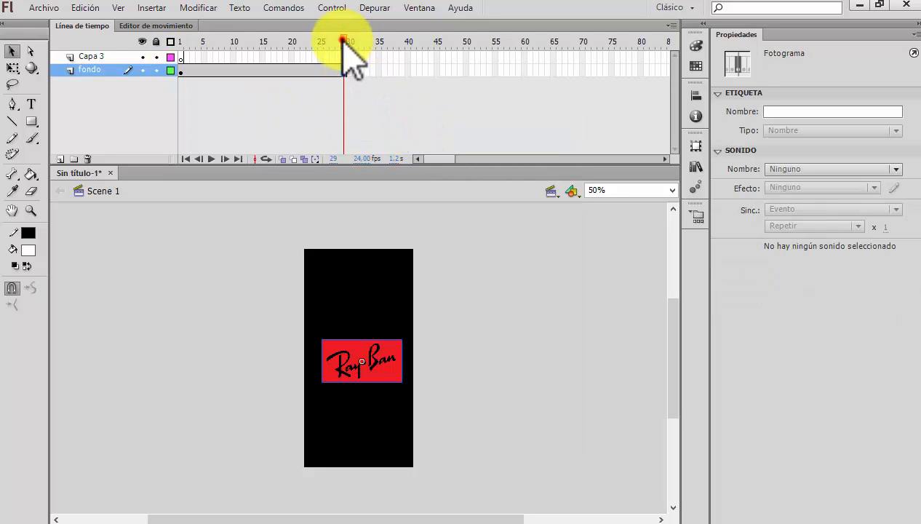
pyautogui.moveTo(342, 41); pyautogui.dragTo(181, 45)
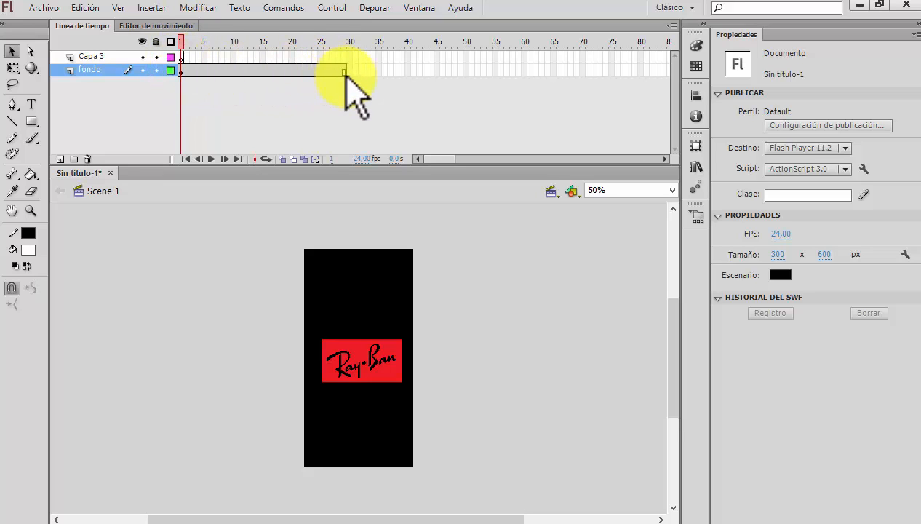
# Undo the last frame insertion and insert a frame again at frame 29 of the fondo layer
pyautogui.hotkey('ctrl', 'z')
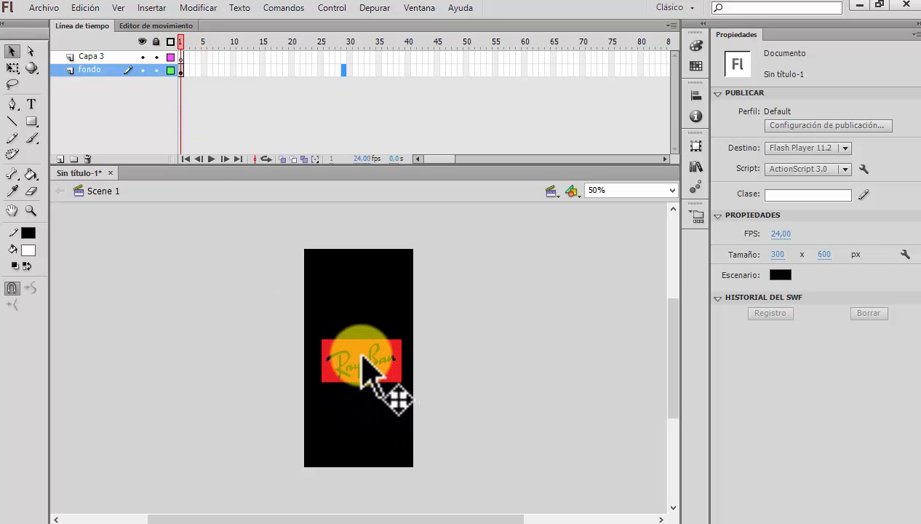
pyautogui.moveTo(343, 70); pyautogui.dragTo(343, 70)
pyautogui.rightClick(344, 70)
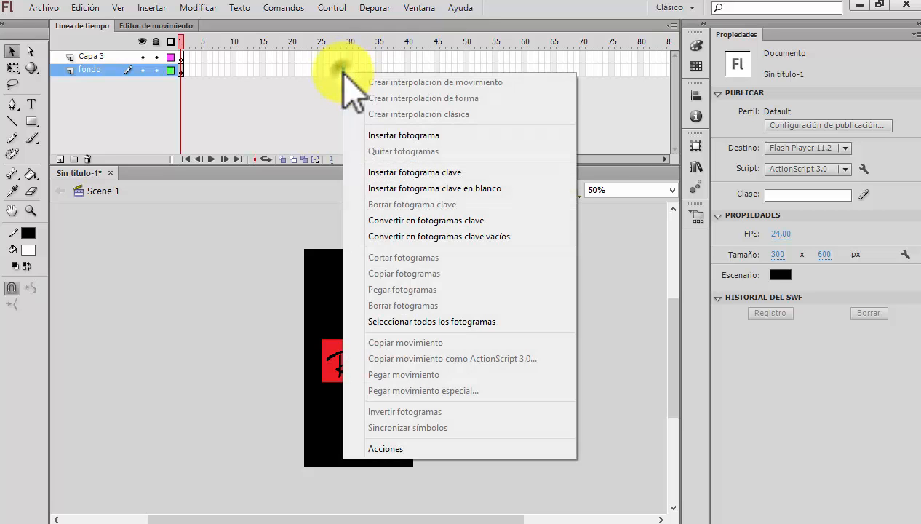
pyautogui.click(384, 136)
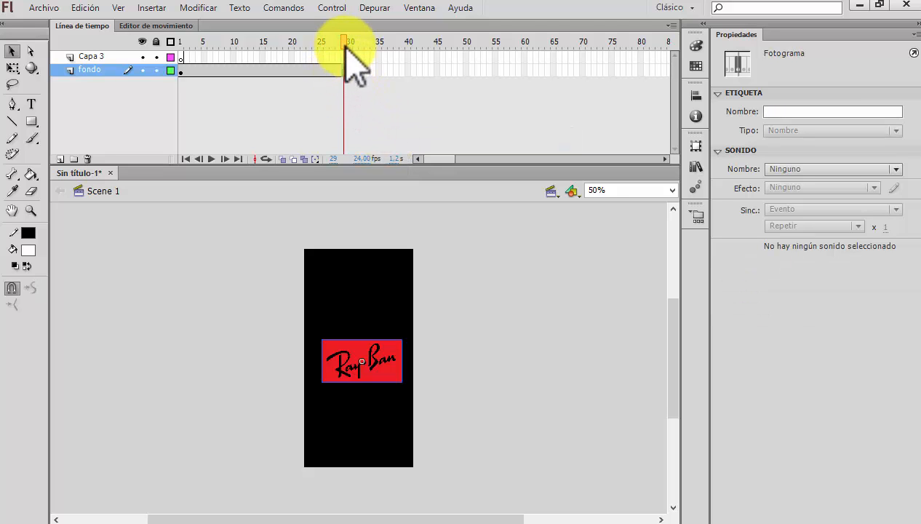
pyautogui.moveTo(340, 38); pyautogui.dragTo(346, 56)
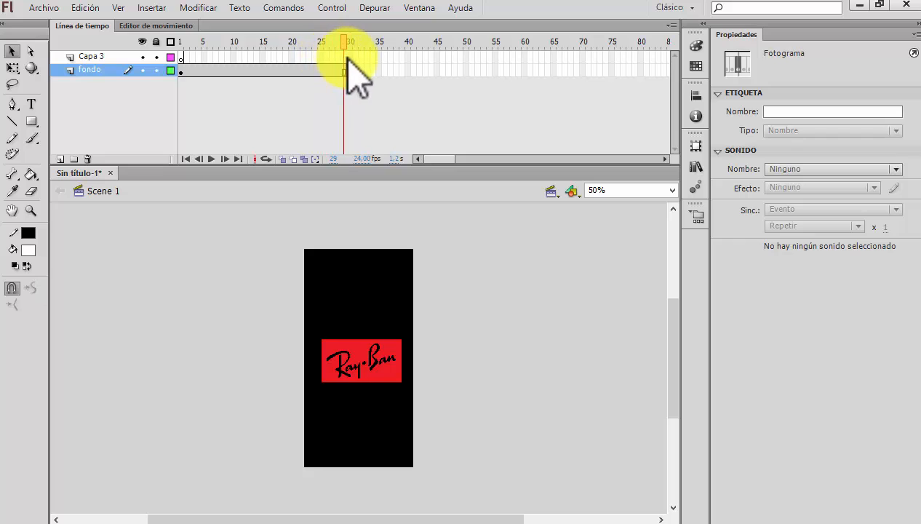
pyautogui.click(347, 64)
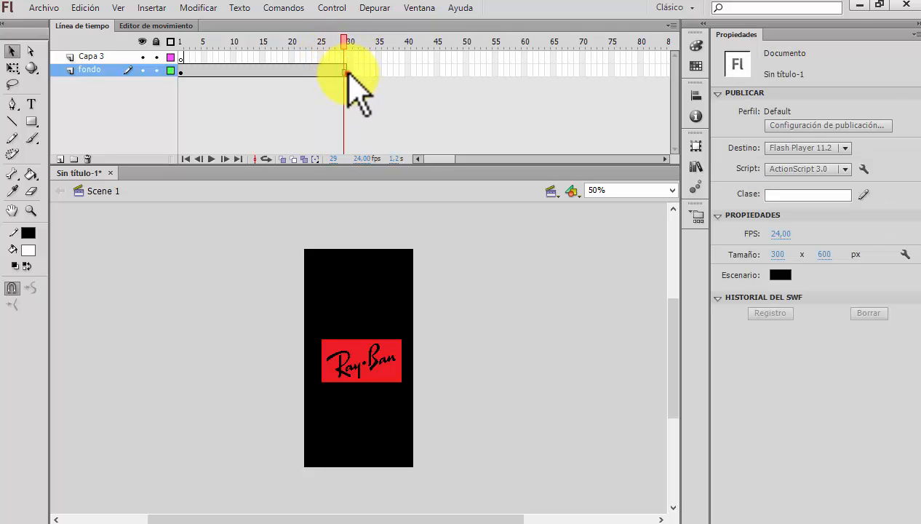
# Insert a keyframe at frame 30 of the fondo layer
pyautogui.click(346, 70)
pyautogui.rightClick(352, 71)
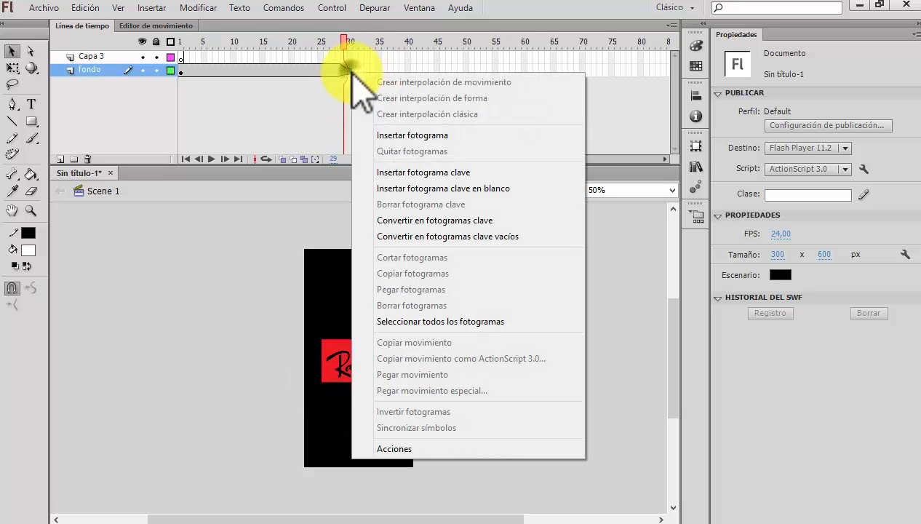
pyautogui.click(392, 180)
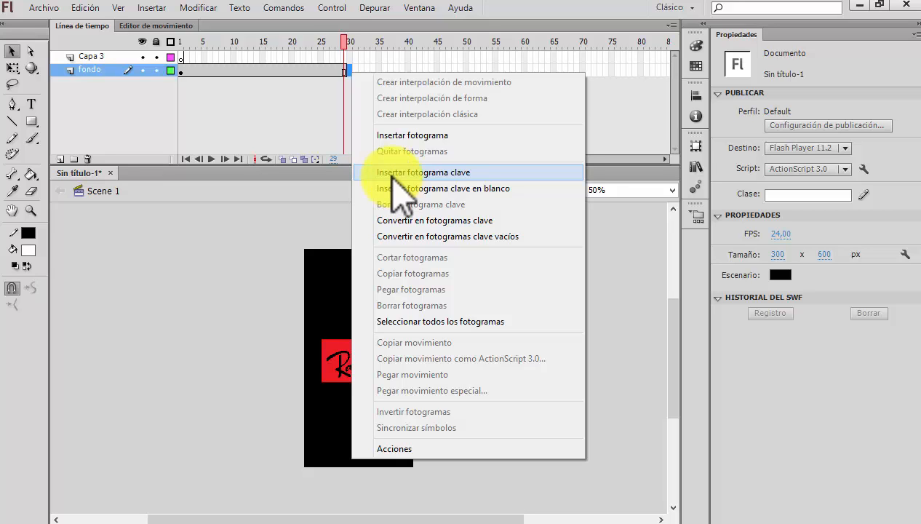
pyautogui.click(349, 84)
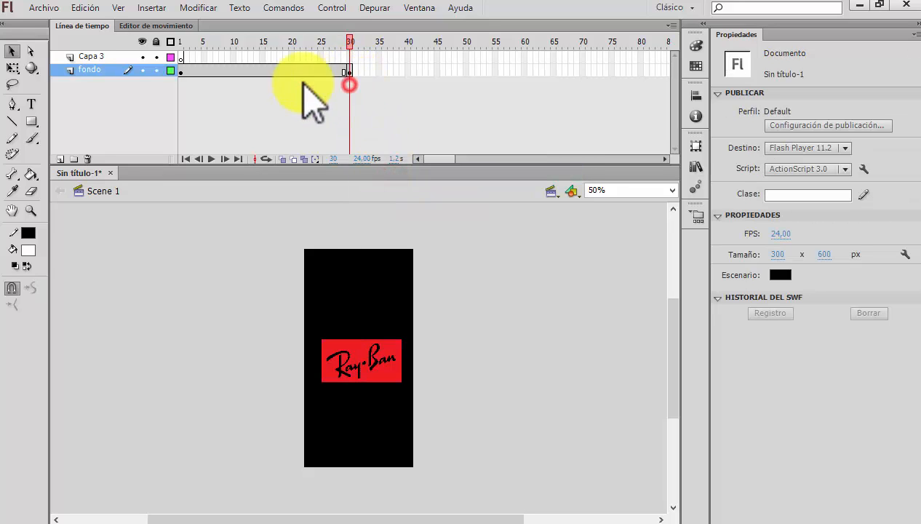
# Compare the logo's position at the keyframes on frames 1 and 30 of the fondo layer
pyautogui.click(350, 71)
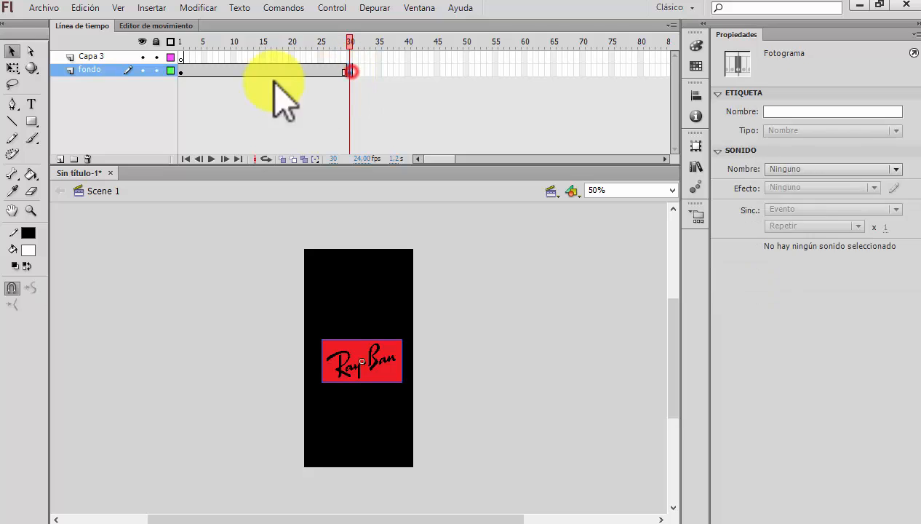
pyautogui.click(180, 71)
pyautogui.click(350, 71)
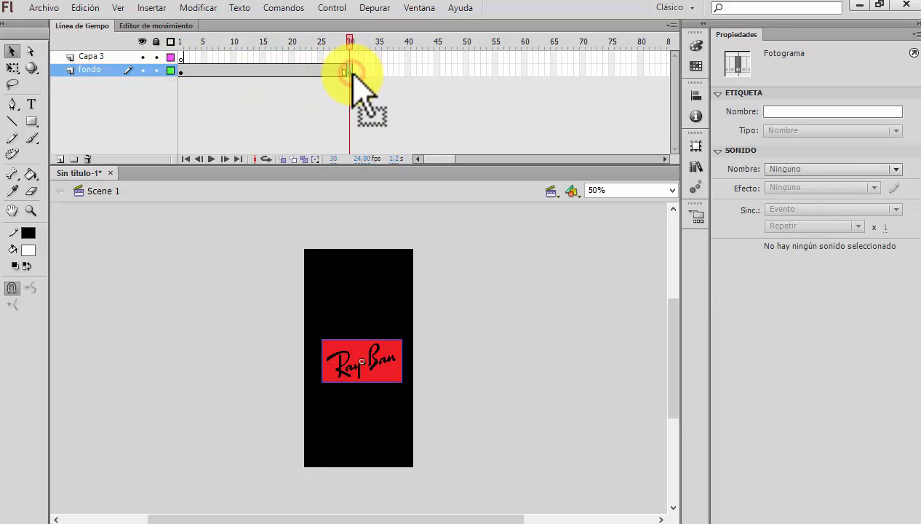
pyautogui.click(182, 70)
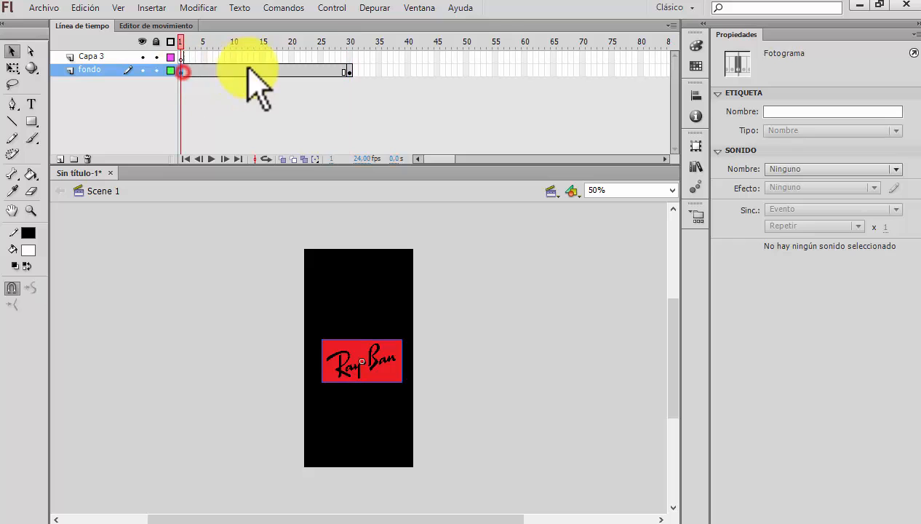
pyautogui.click(351, 72)
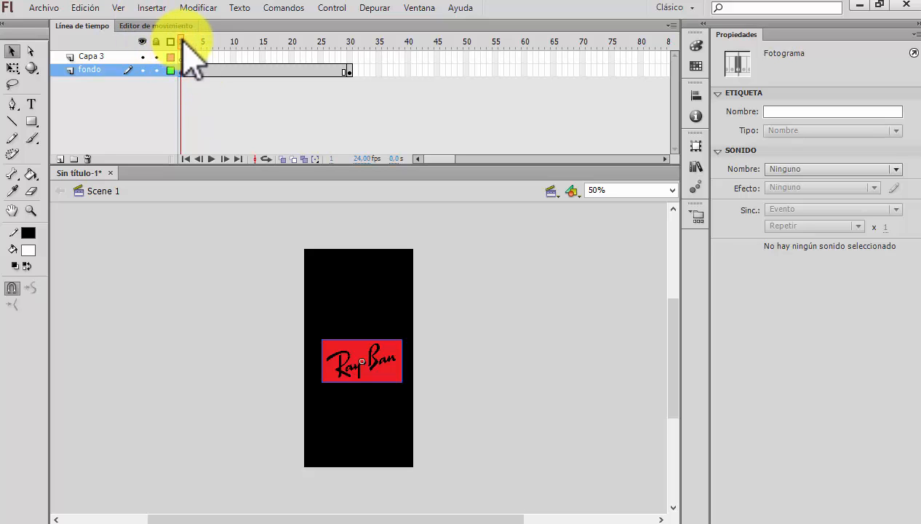
pyautogui.moveTo(182, 69); pyautogui.dragTo(343, 71)
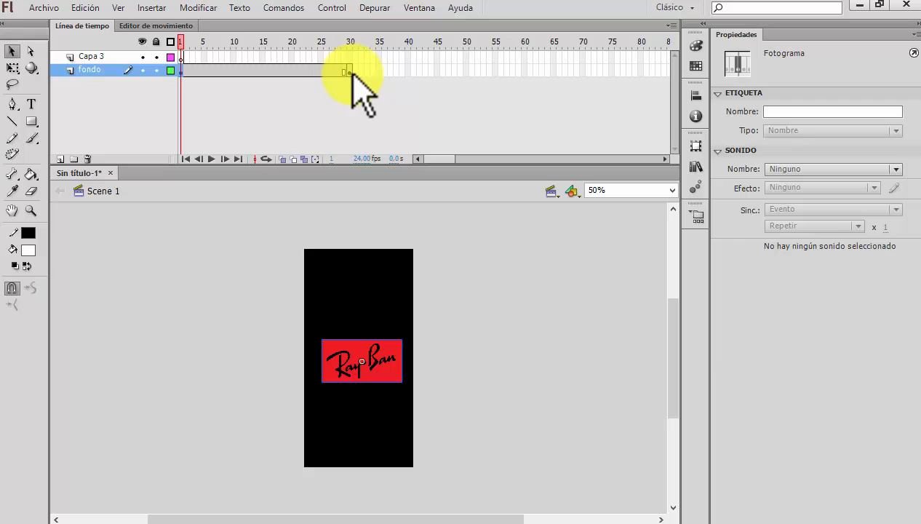
pyautogui.click(351, 70)
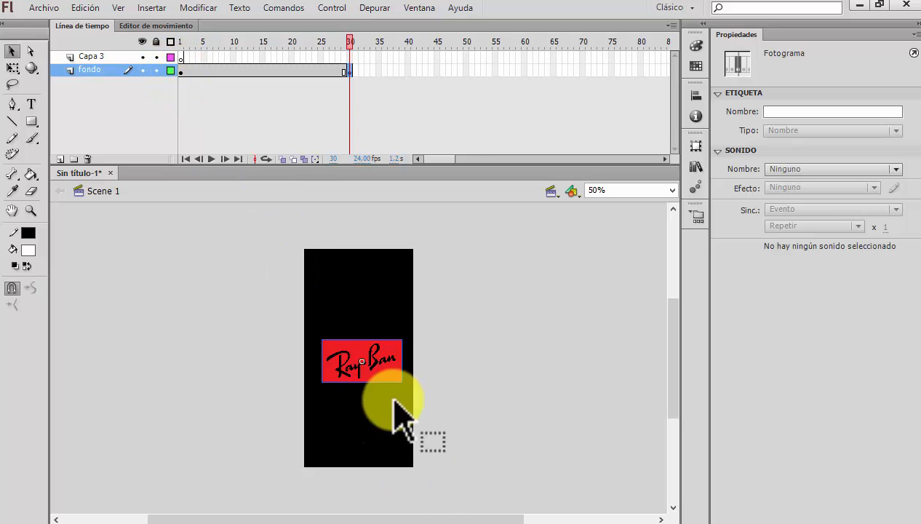
# At frame 1 of the fondo layer, move the logo horizontally off the stage's left side to about X -300 and scrub to frame 29
pyautogui.click(350, 69)
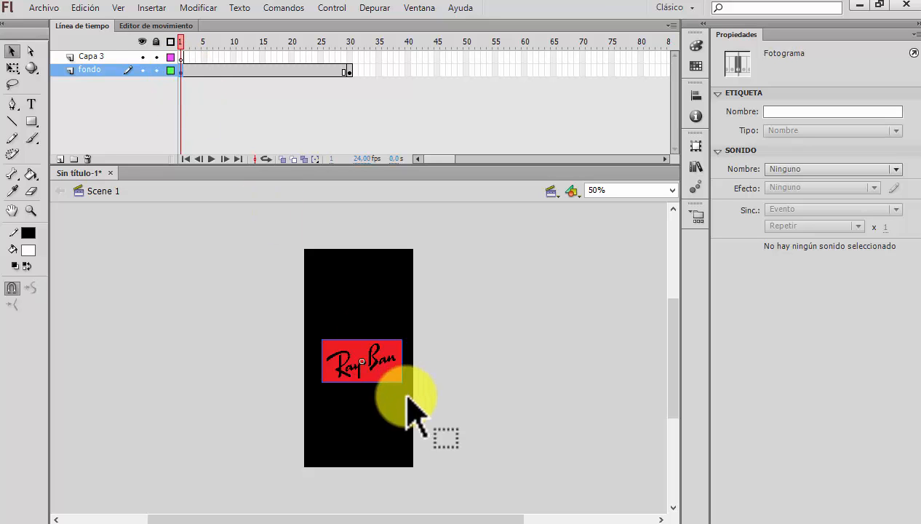
pyautogui.moveTo(387, 370); pyautogui.dragTo(268, 373)
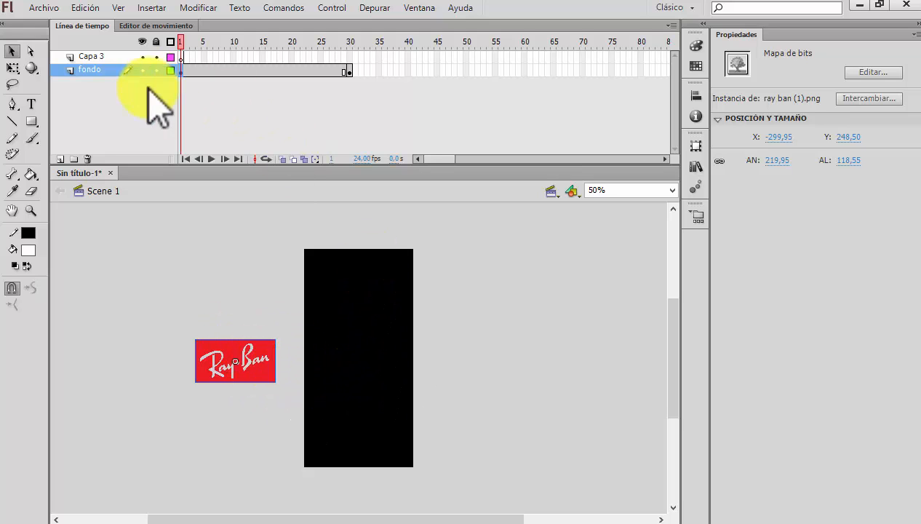
pyautogui.moveTo(180, 38); pyautogui.dragTo(340, 59)
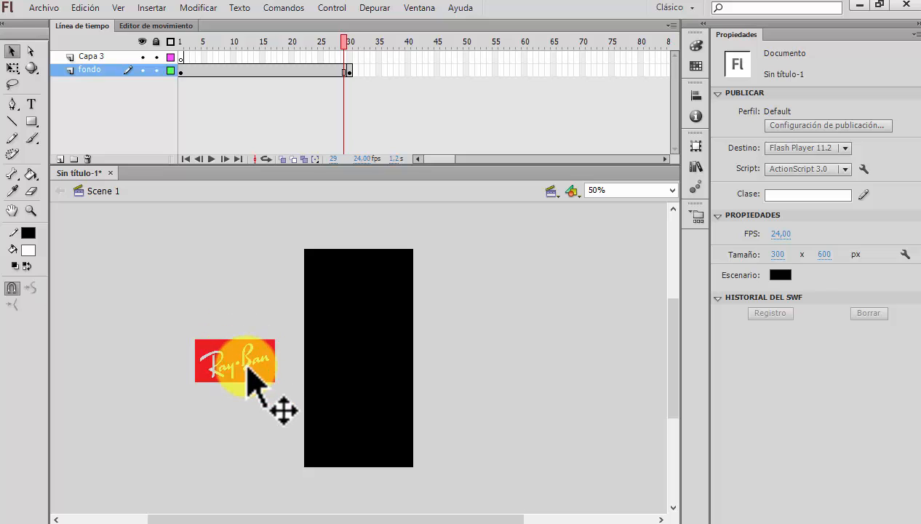
pyautogui.click(347, 37)
pyautogui.moveTo(348, 36); pyautogui.dragTo(345, 72)
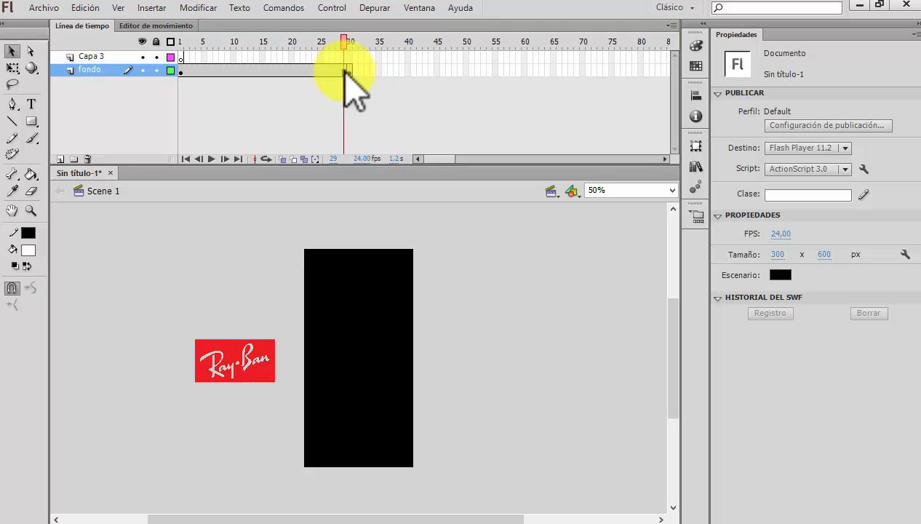
# Create a classic tween between frames 1 and 30 of the fondo layer and test the movie
pyautogui.rightClick(272, 71)
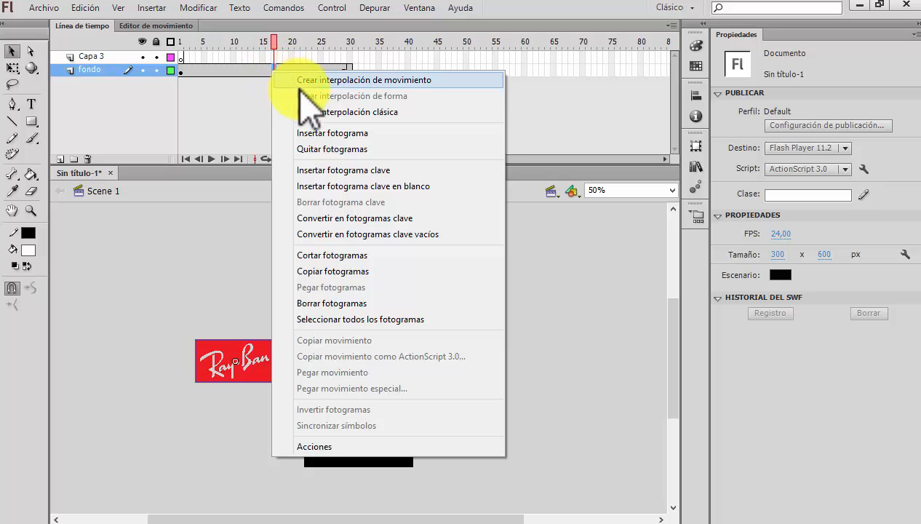
pyautogui.click(371, 127)
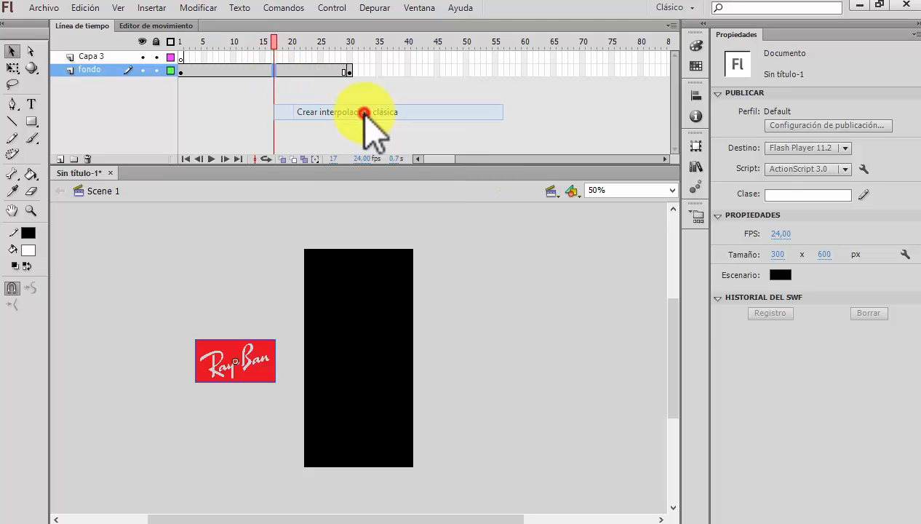
pyautogui.moveTo(274, 40); pyautogui.dragTo(176, 32)
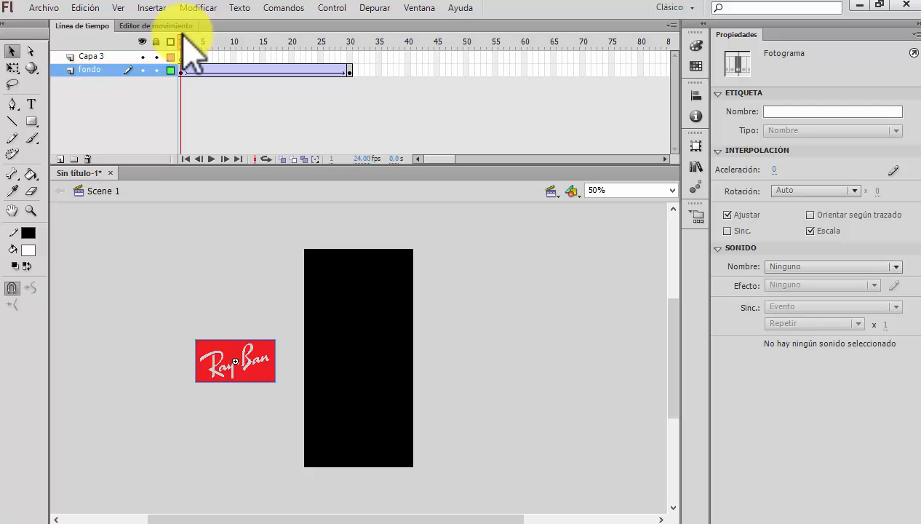
pyautogui.moveTo(184, 36); pyautogui.dragTo(161, 35)
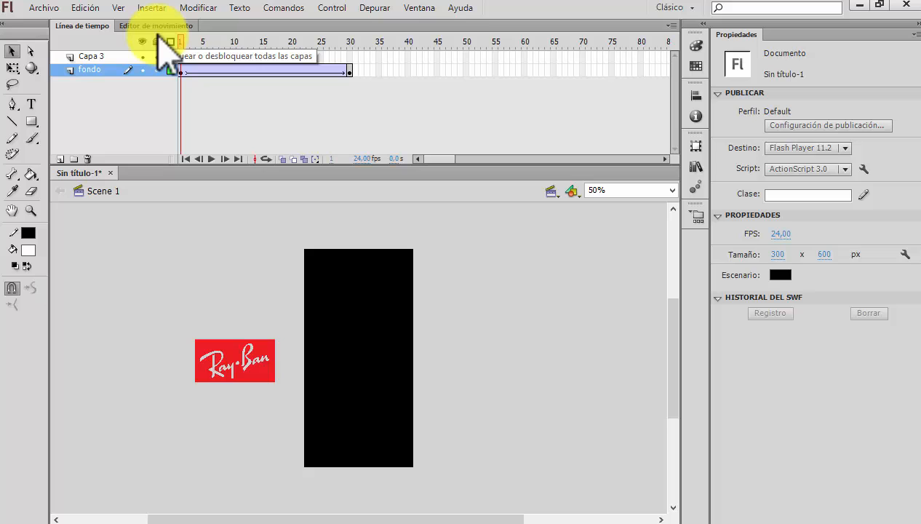
pyautogui.hotkey('ctrl', 'Return')
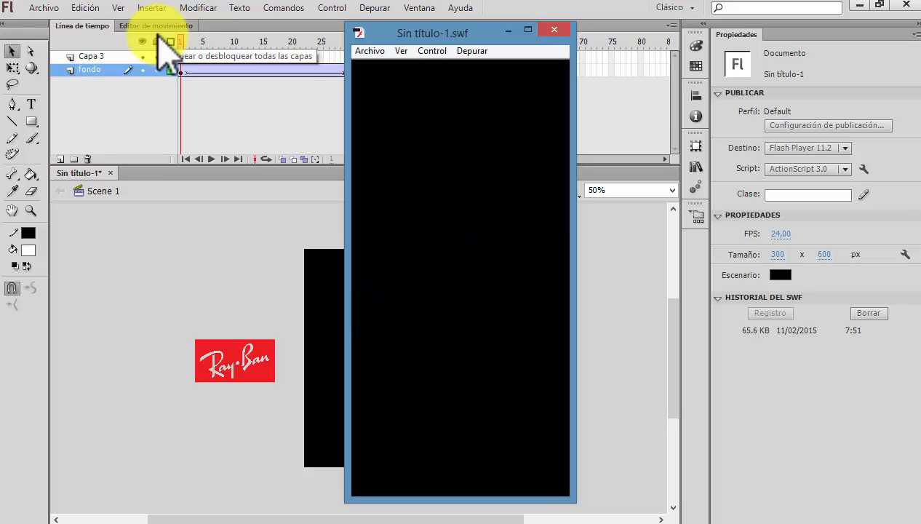
pyautogui.click(554, 30)
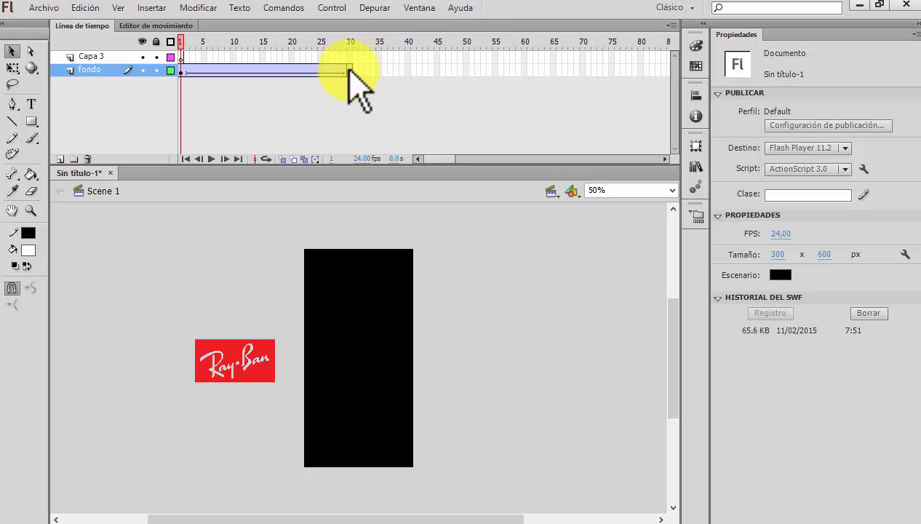
# Insert a keyframe at frame 55 of the fondo layer and review the span from frame 30 to 55
pyautogui.press('F6')
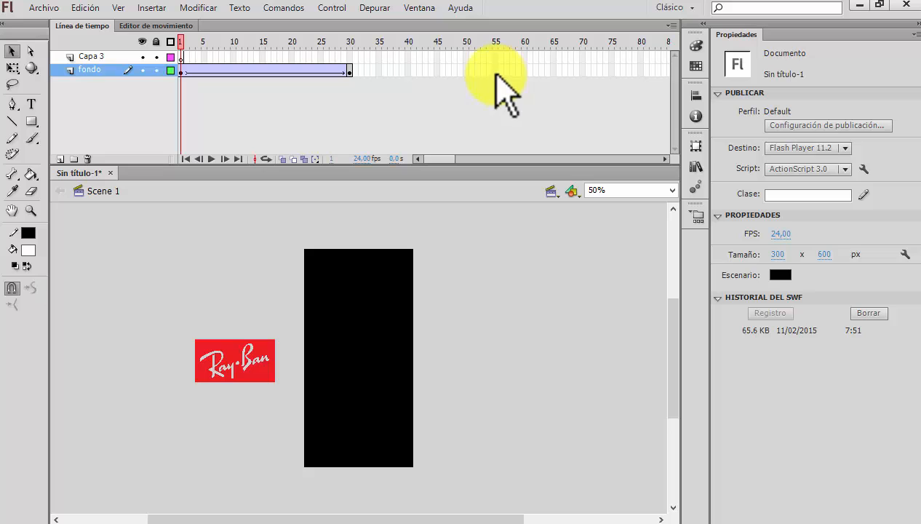
pyautogui.click(495, 73)
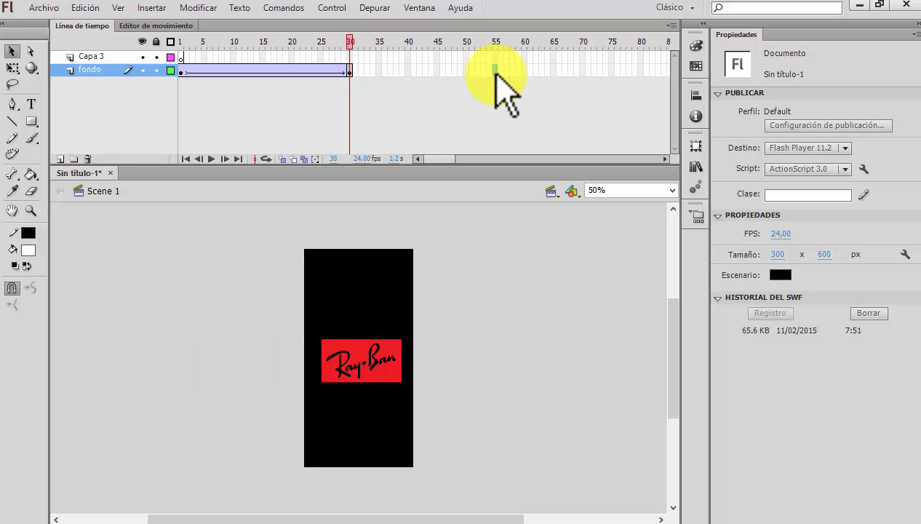
pyautogui.rightClick(496, 70)
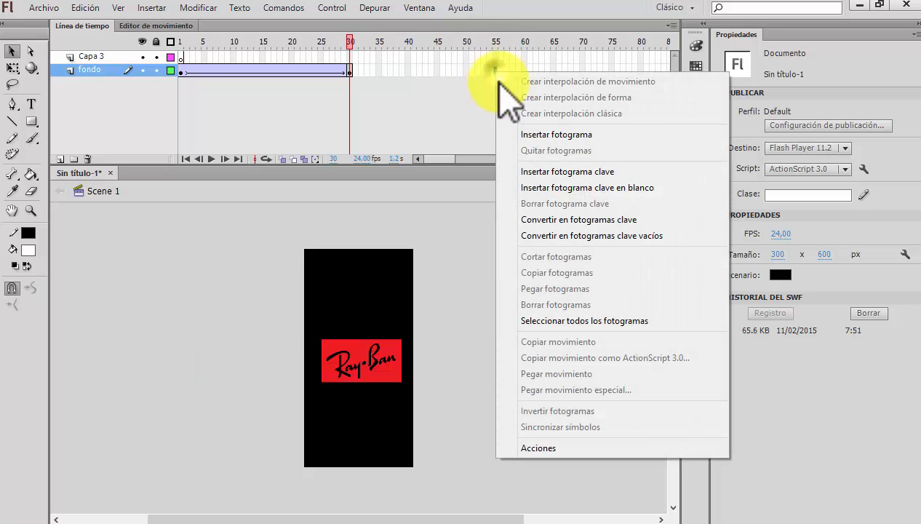
pyautogui.click(538, 172)
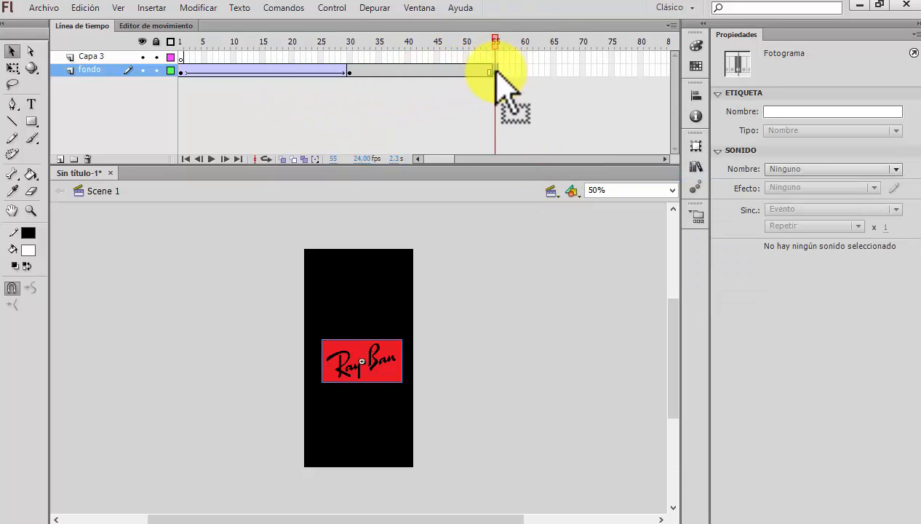
pyautogui.moveTo(495, 71); pyautogui.dragTo(350, 72)
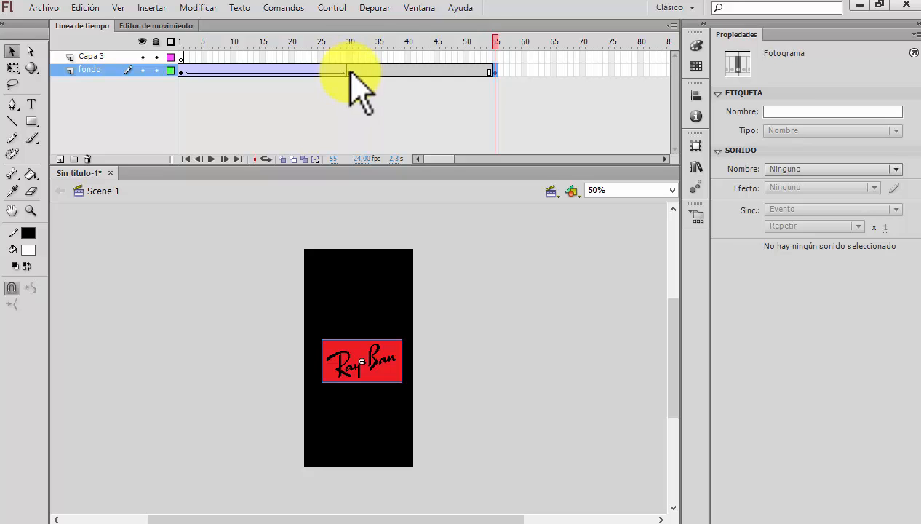
pyautogui.moveTo(496, 40); pyautogui.dragTo(356, 48)
pyautogui.click(529, 81)
pyautogui.click(496, 71)
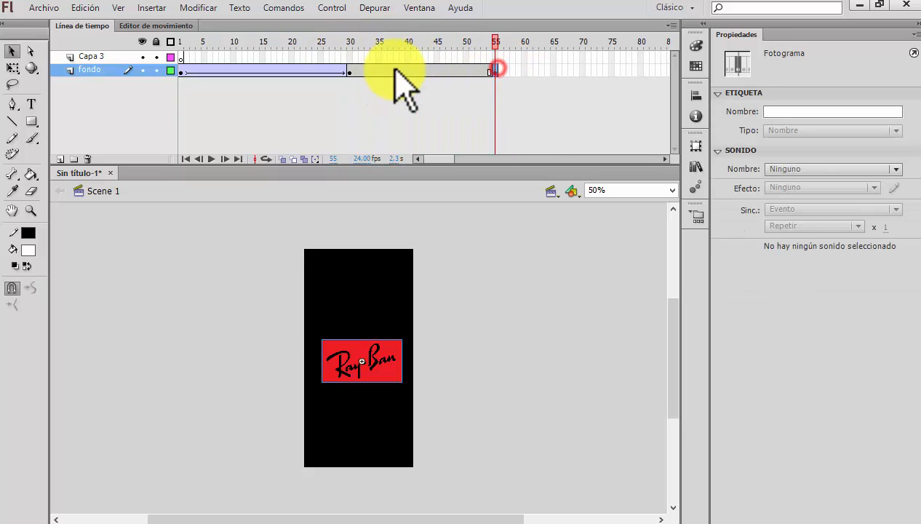
pyautogui.click(350, 70)
pyautogui.moveTo(350, 41); pyautogui.dragTo(500, 73)
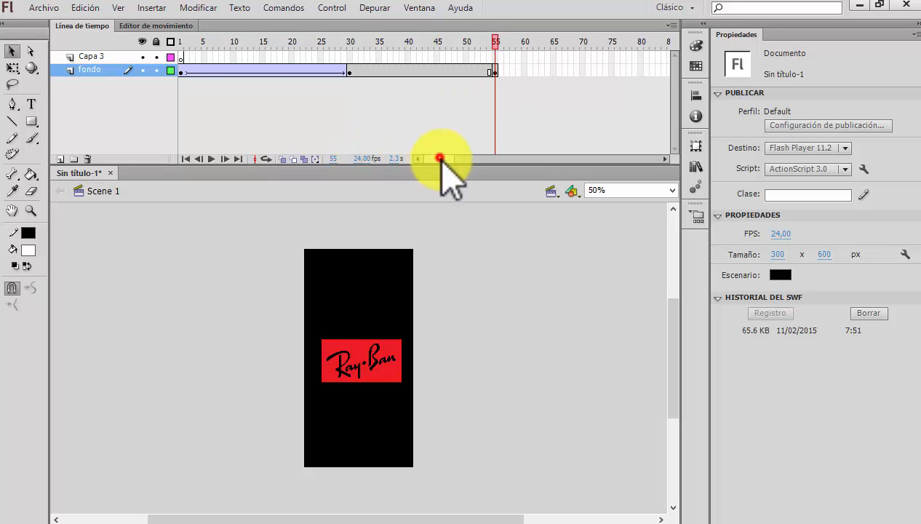
# Insert a keyframe at frame 80 of the fondo layer and move the logo straight up off the stage to about X 158, Y -92
pyautogui.moveTo(441, 158)
pyautogui.mouseDown()
pyautogui.moveTo(452, 166)
pyautogui.moveTo(441, 164)
pyautogui.mouseUp()
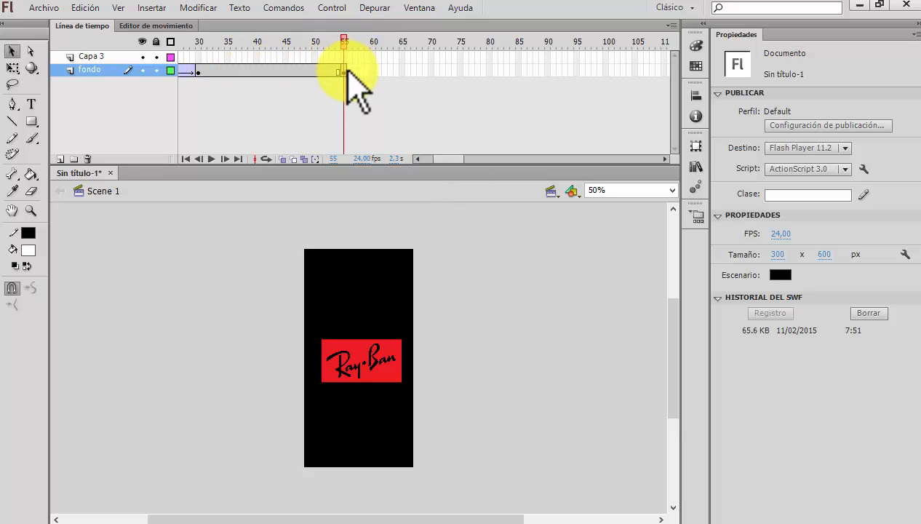
pyautogui.rightClick(492, 73)
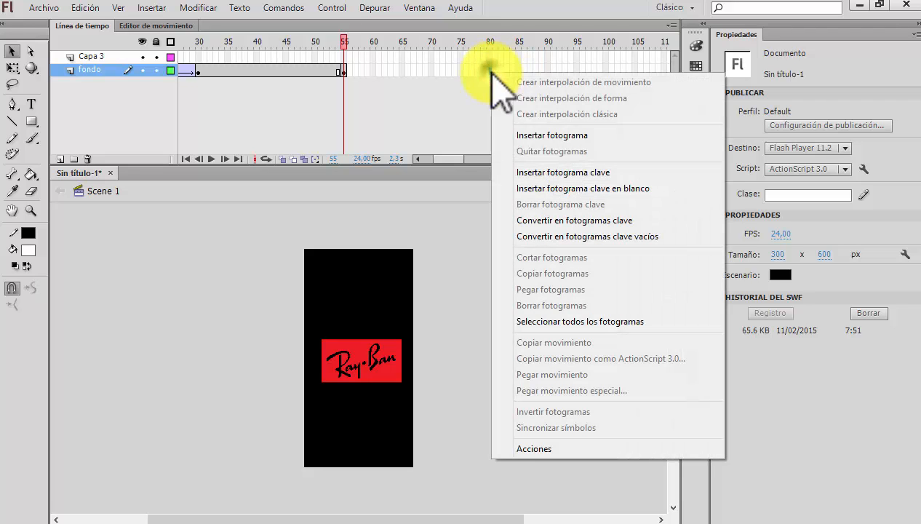
pyautogui.click(531, 172)
pyautogui.moveTo(488, 70); pyautogui.dragTo(487, 67)
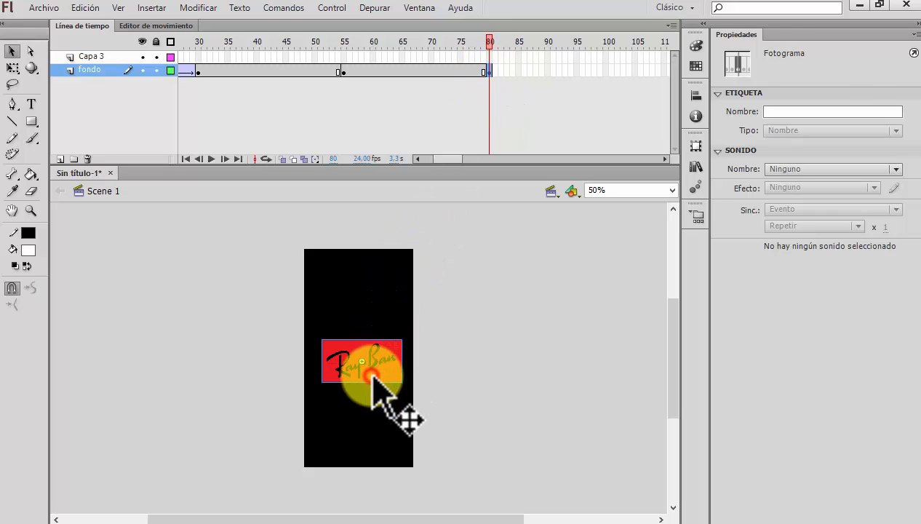
pyautogui.moveTo(373, 378); pyautogui.dragTo(364, 223)
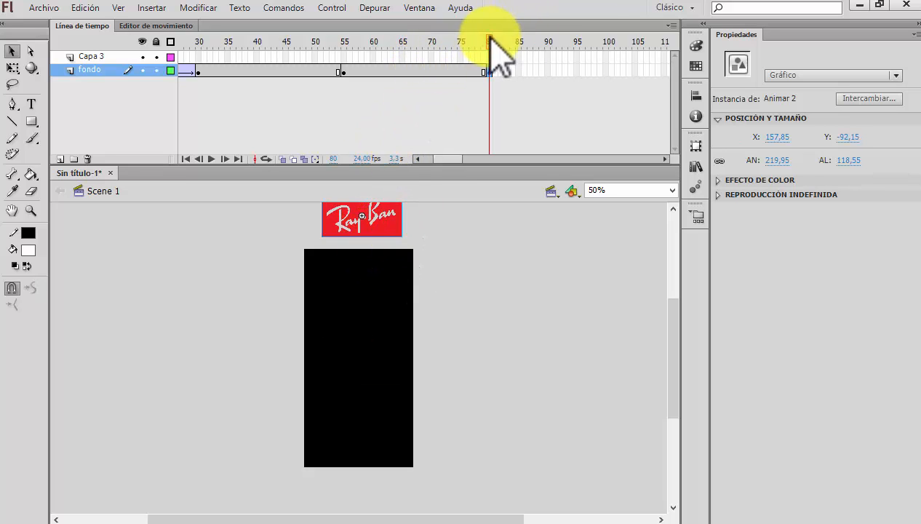
# Create a classic tween between frames 55 and 80 of the fondo layer, scrub back to frame 1 and test the movie
pyautogui.moveTo(492, 41); pyautogui.dragTo(471, 81)
pyautogui.rightClick(438, 70)
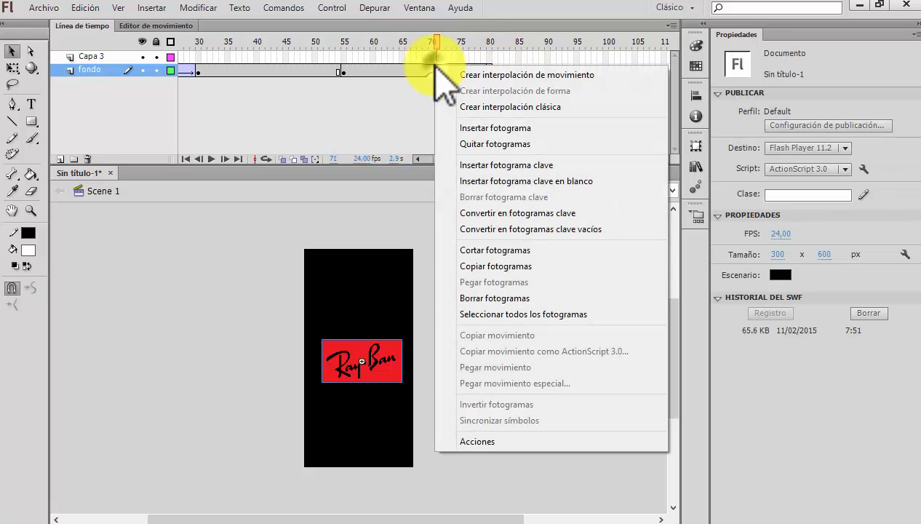
pyautogui.click(477, 106)
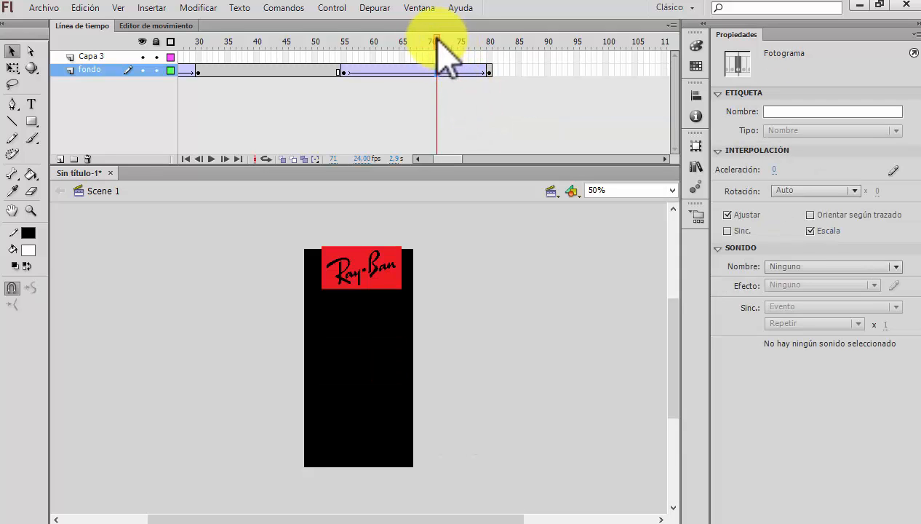
pyautogui.moveTo(436, 38); pyautogui.dragTo(16, 16)
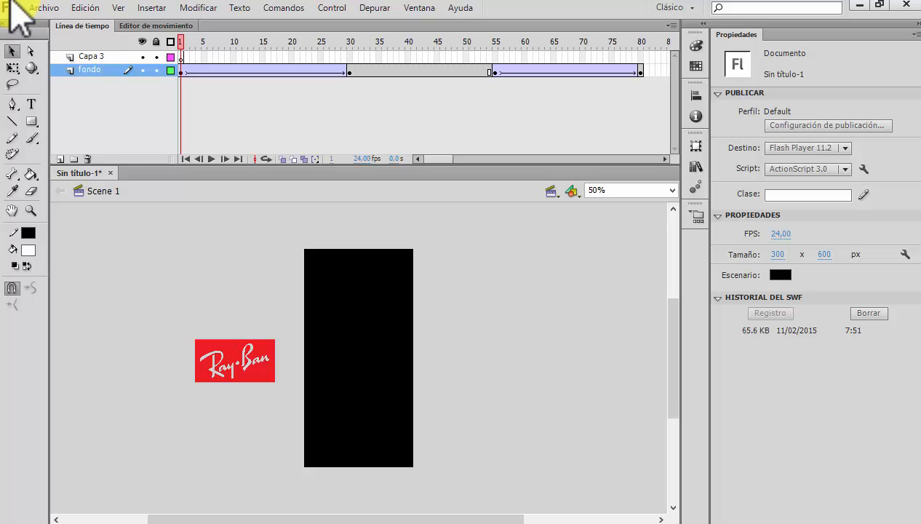
pyautogui.hotkey('ctrl', 'Return')
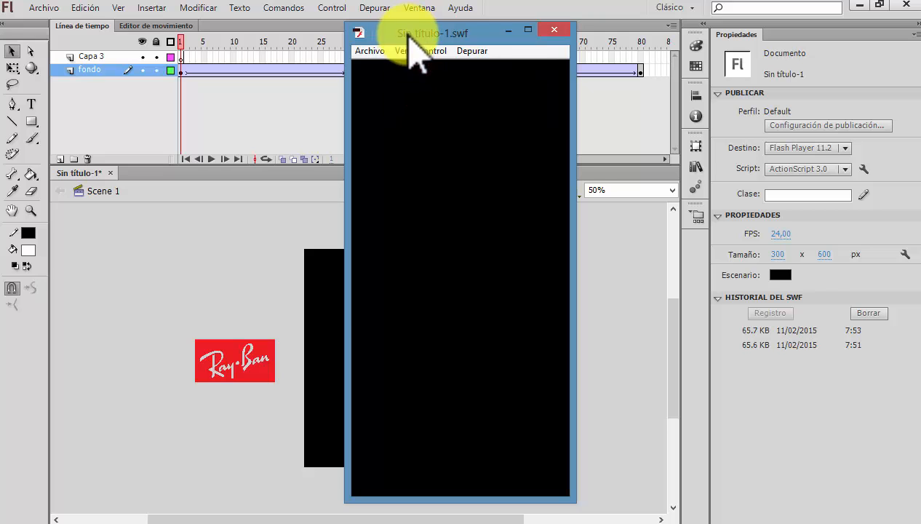
pyautogui.click(558, 30)
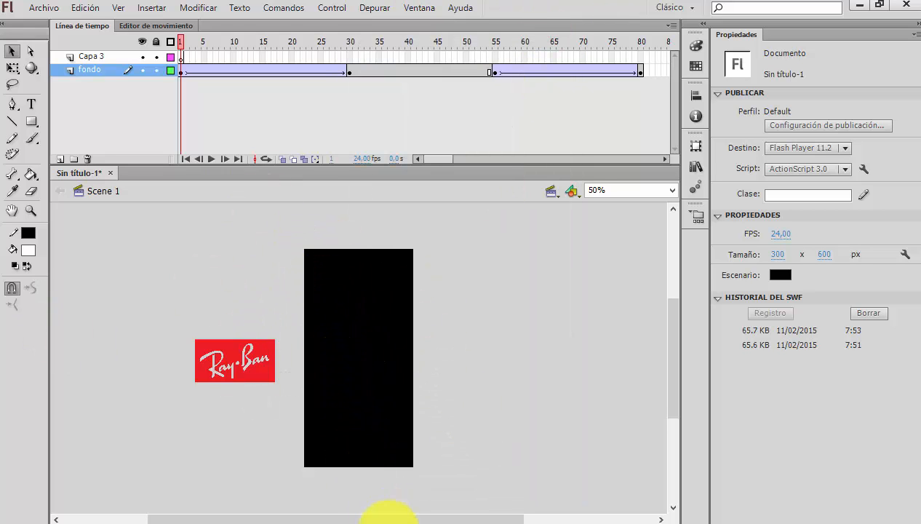
pyautogui.click(391, 519)
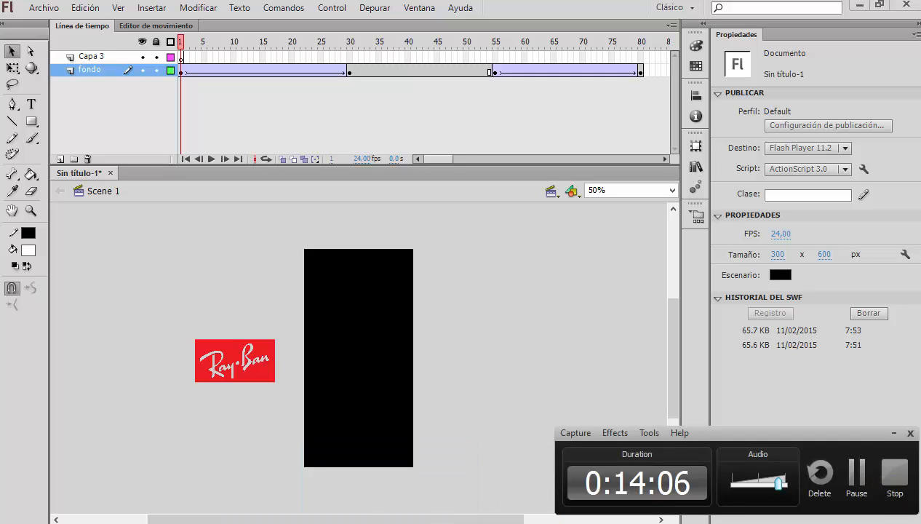
pyautogui.click(863, 486)
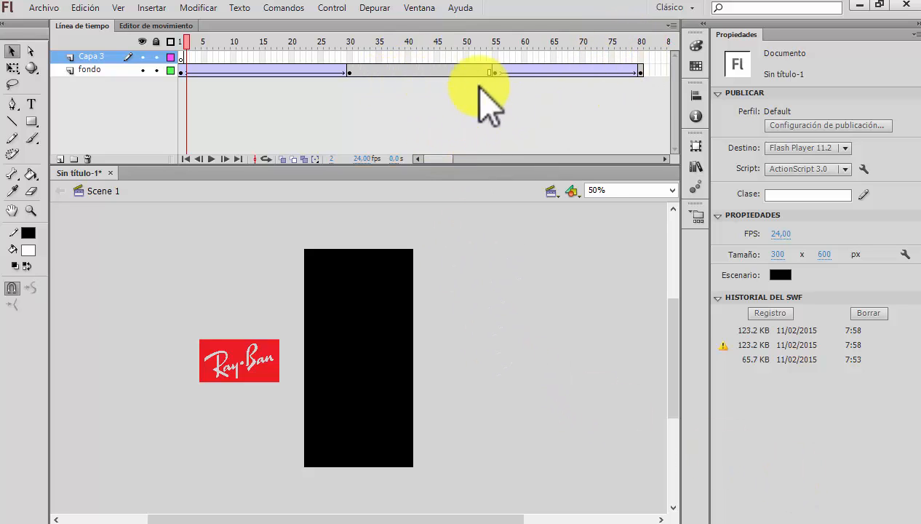
# Insert a keyframe at frame 70 of the Capa 3 layer
pyautogui.click(438, 54)
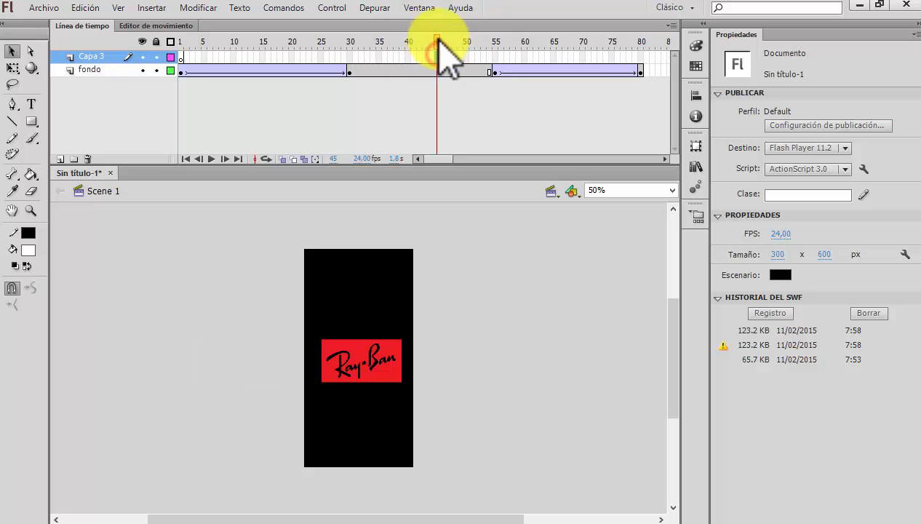
pyautogui.moveTo(438, 46); pyautogui.dragTo(583, 41)
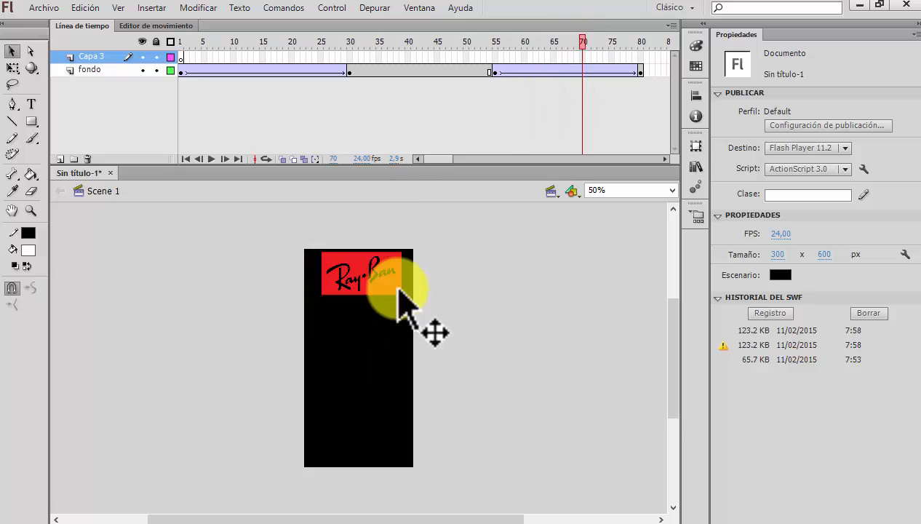
pyautogui.rightClick(583, 56)
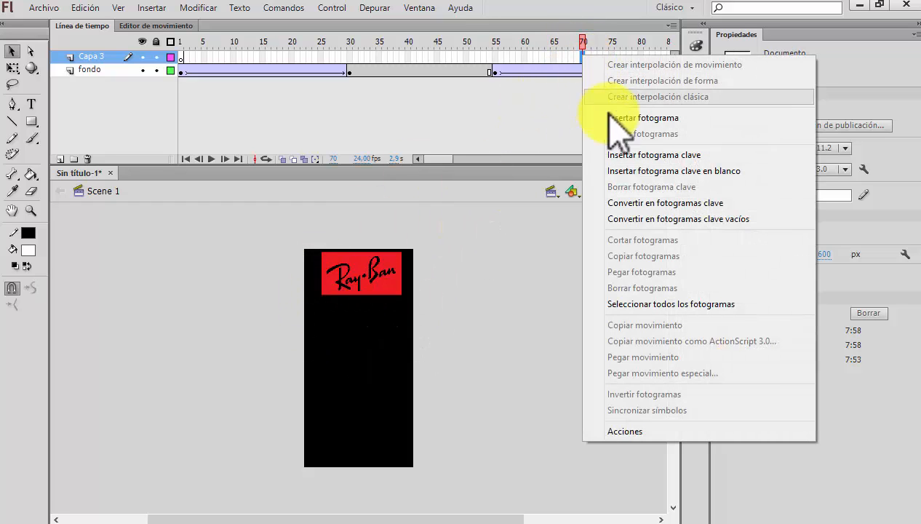
pyautogui.click(641, 155)
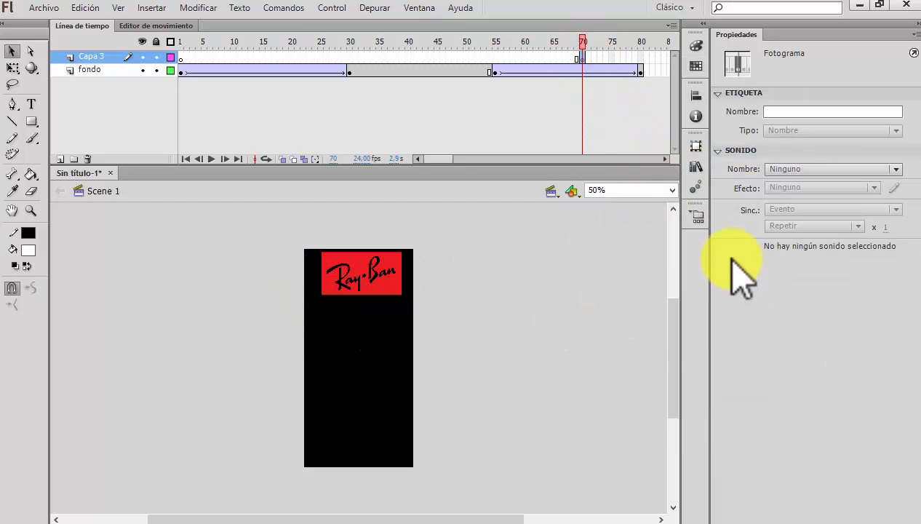
# Preview the library images and place ray ban (5).jpg on the stage at frame 70 of Capa 3, at about X -2, Y 95
pyautogui.click(695, 167)
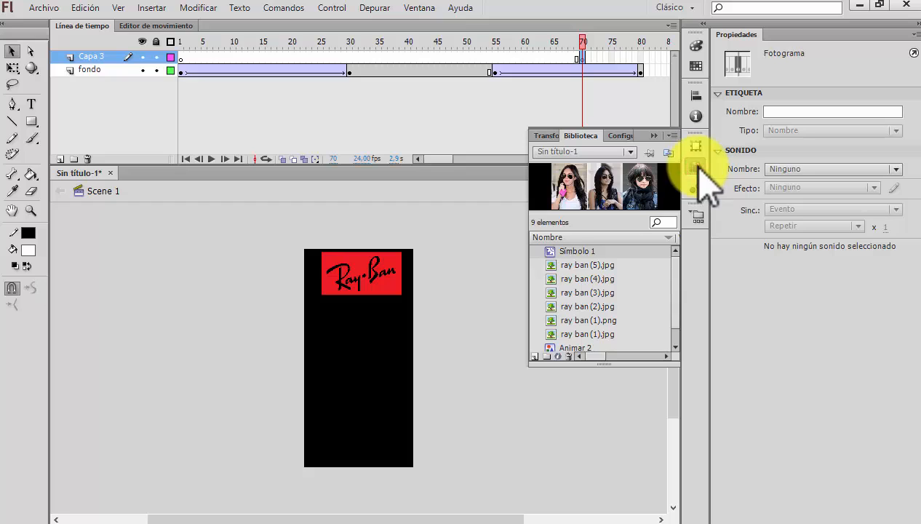
pyautogui.click(585, 320)
pyautogui.click(583, 335)
pyautogui.click(586, 320)
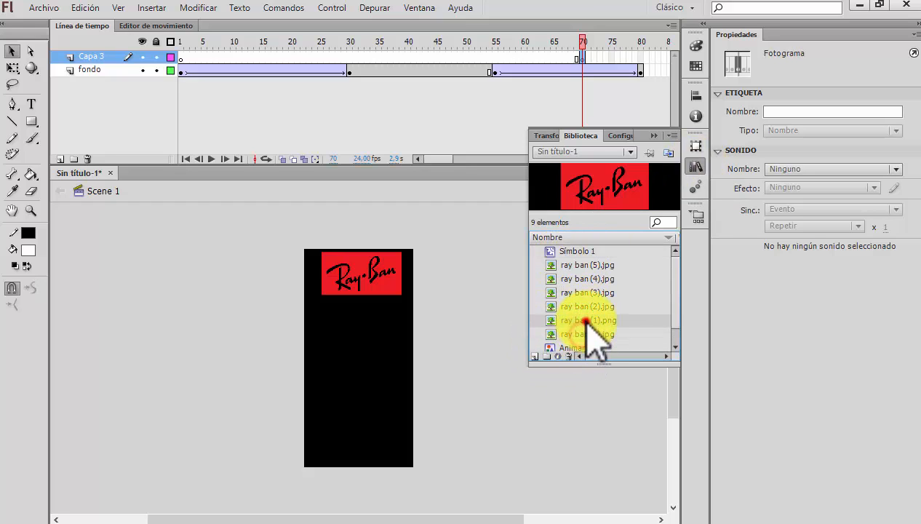
pyautogui.click(585, 307)
pyautogui.click(586, 293)
pyautogui.click(584, 278)
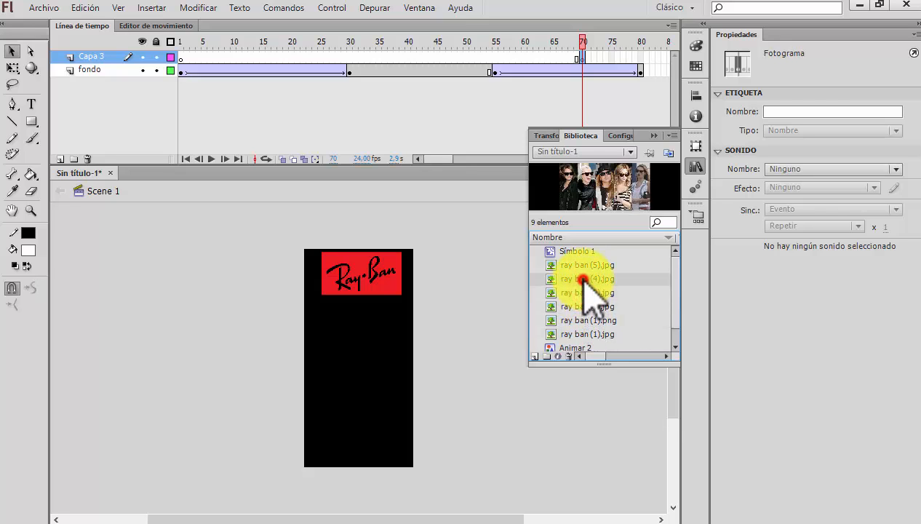
pyautogui.click(583, 265)
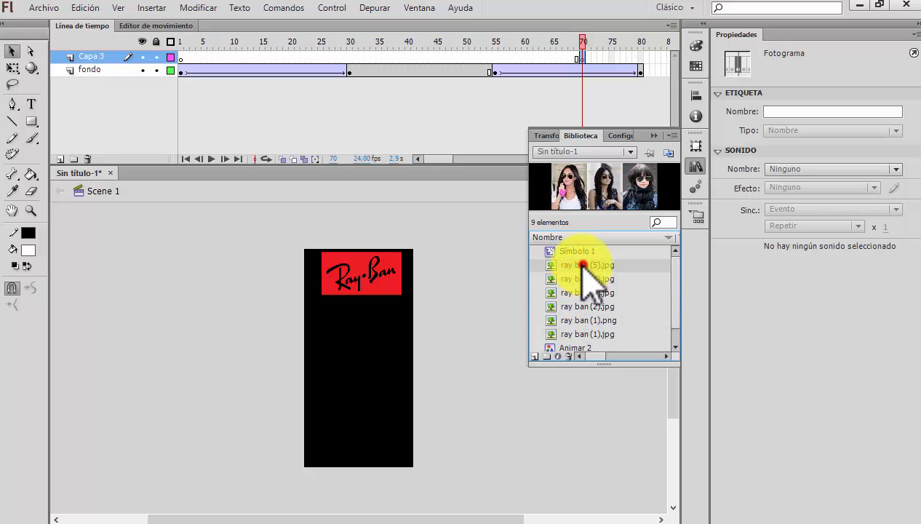
pyautogui.moveTo(583, 265); pyautogui.dragTo(469, 358)
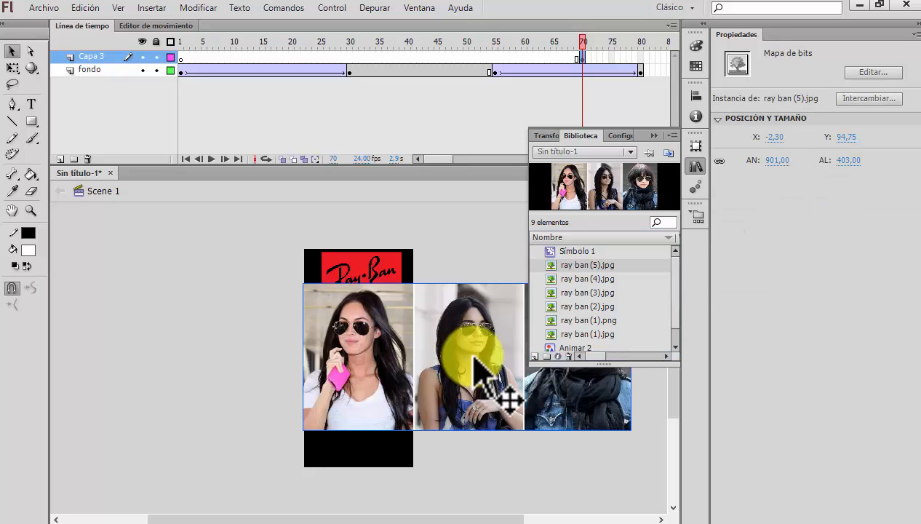
pyautogui.click(486, 233)
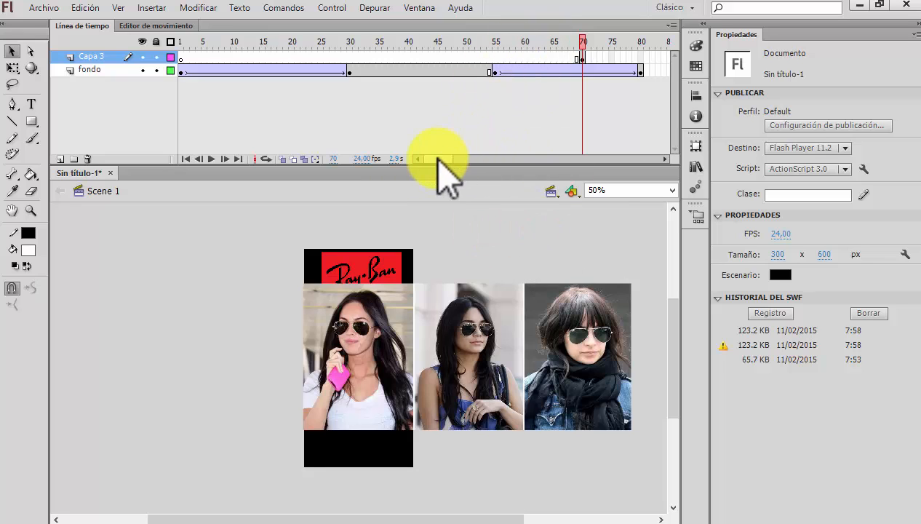
pyautogui.click(472, 406)
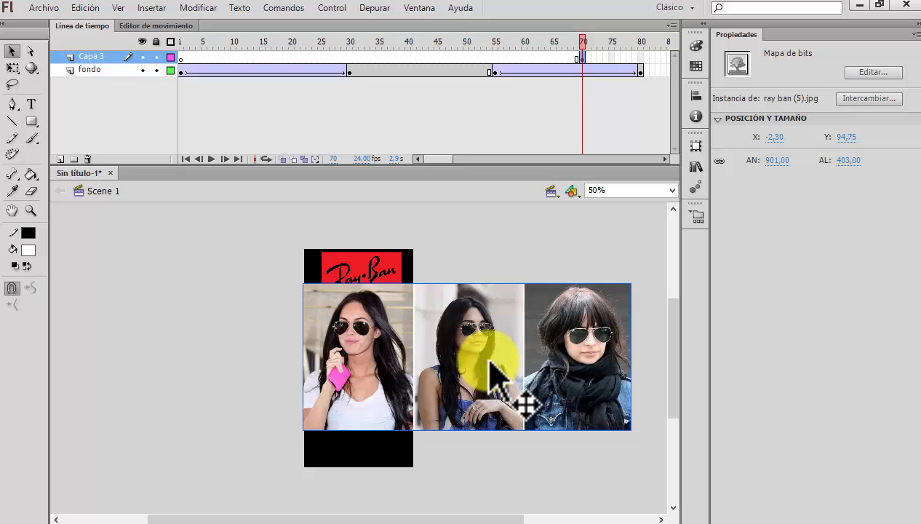
pyautogui.click(205, 11)
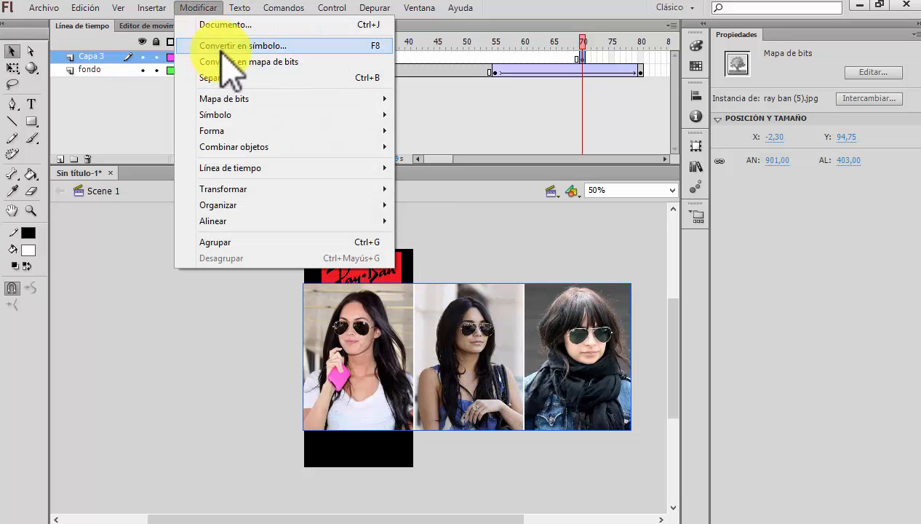
pyautogui.click(222, 47)
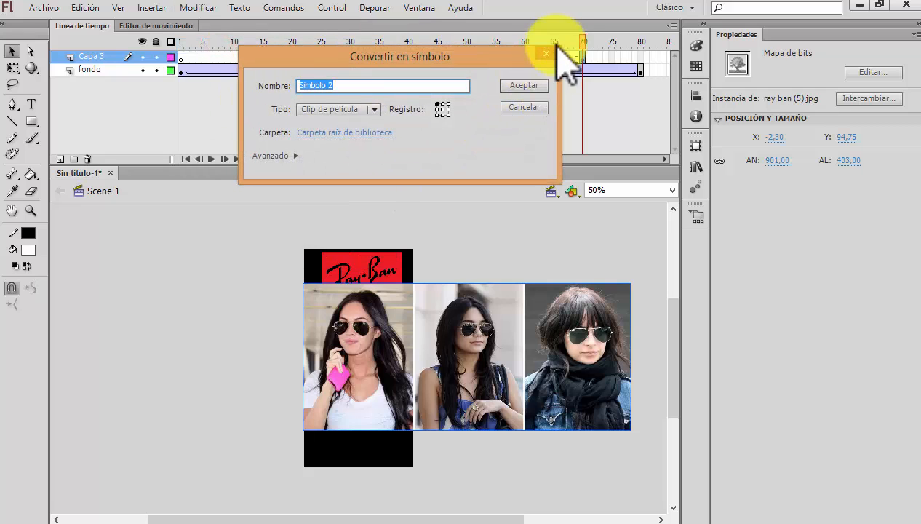
pyautogui.click(551, 53)
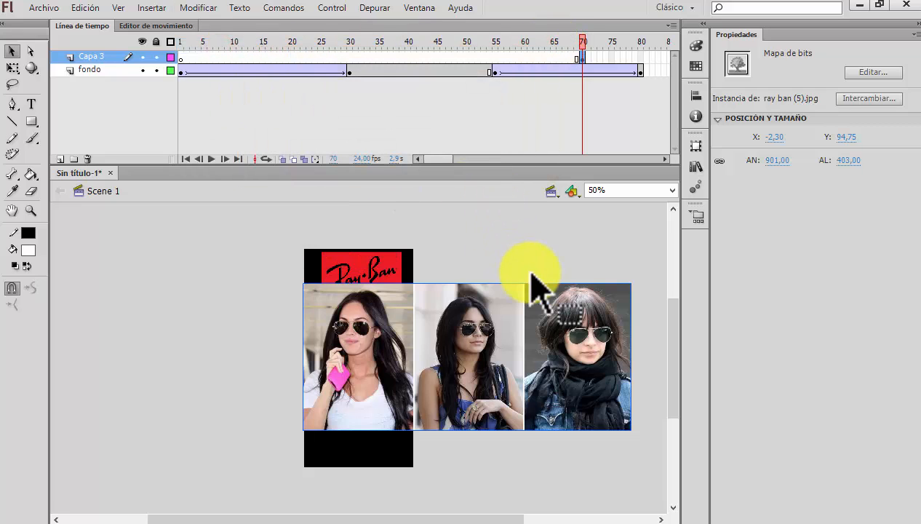
# Convert the selected ray ban (5).jpg image into a movie clip symbol with the default name
pyautogui.press('F8')
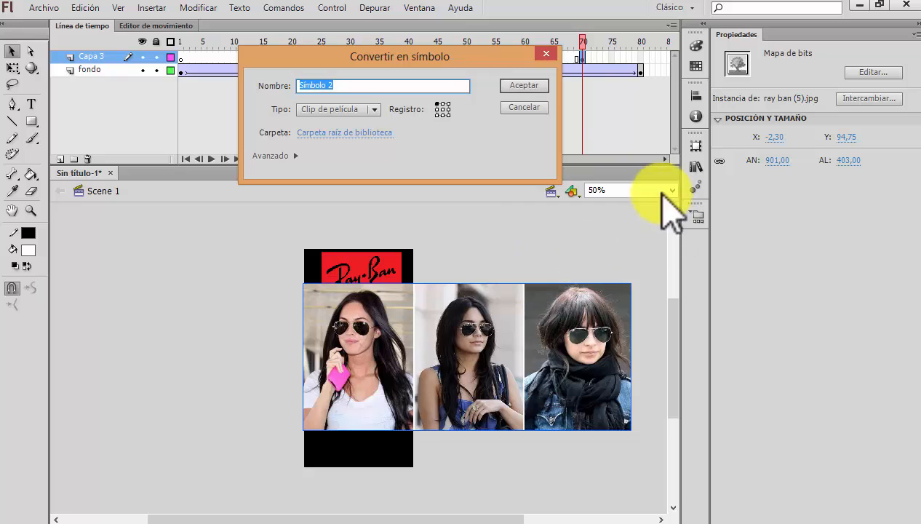
pyautogui.moveTo(427, 54); pyautogui.dragTo(424, 78)
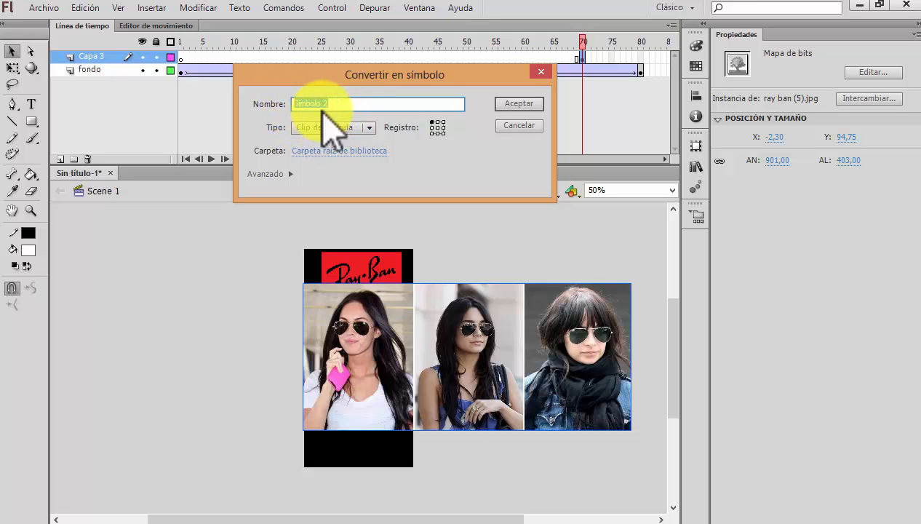
pyautogui.click(515, 103)
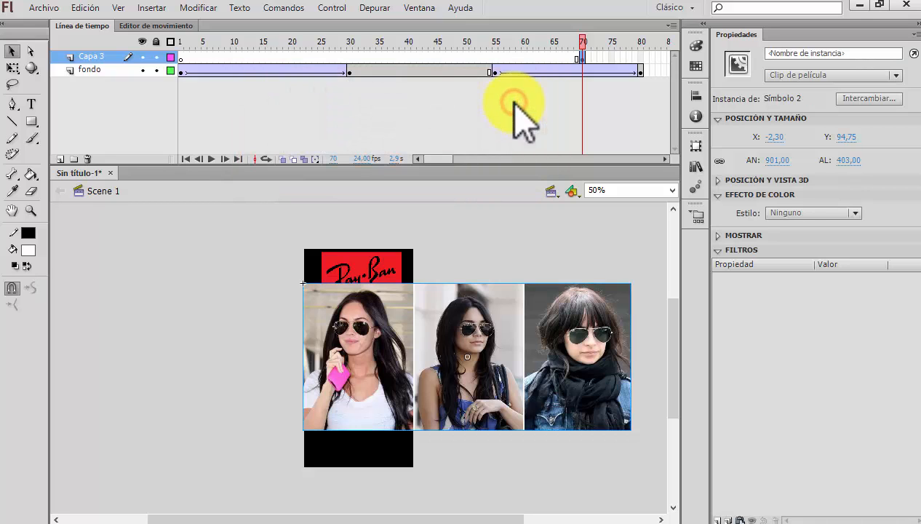
# Insert a keyframe at frame 95 of the Capa 3 layer and review the span from frame 70 to 95
pyautogui.moveTo(437, 159); pyautogui.dragTo(448, 159)
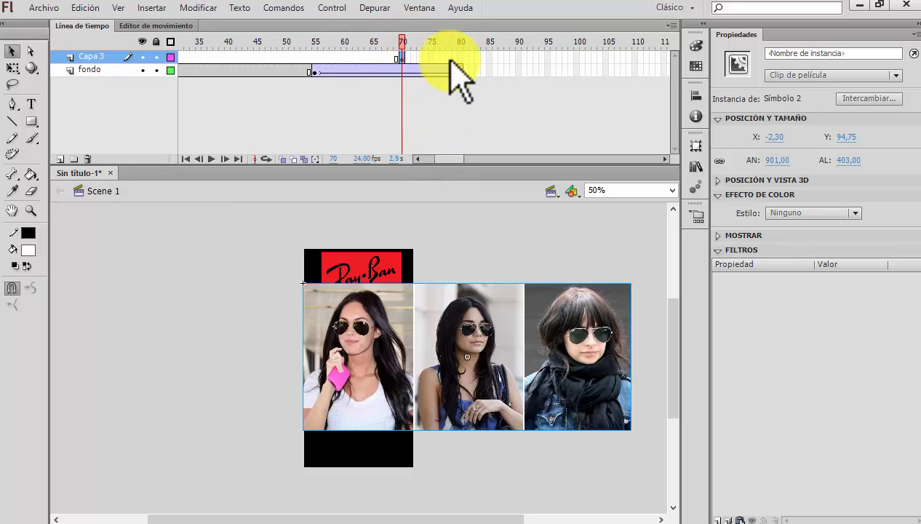
pyautogui.moveTo(451, 157); pyautogui.dragTo(463, 139)
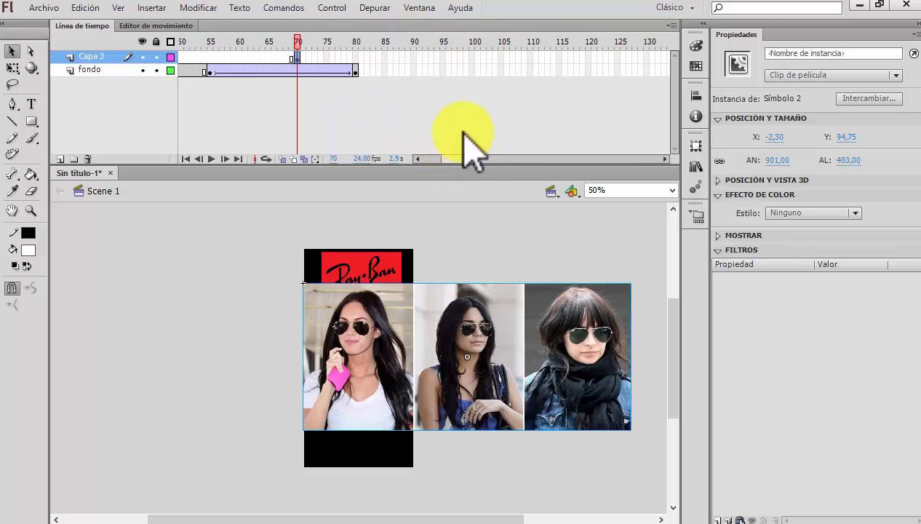
pyautogui.rightClick(445, 56)
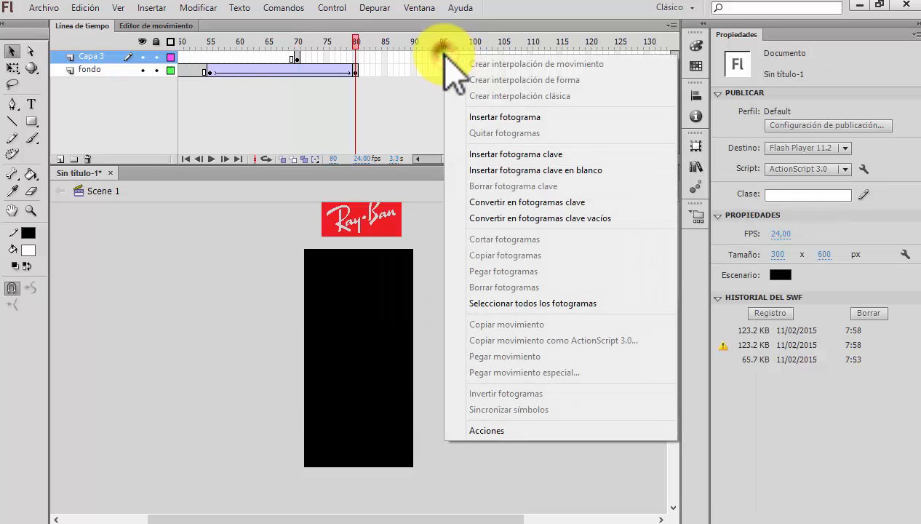
pyautogui.click(488, 160)
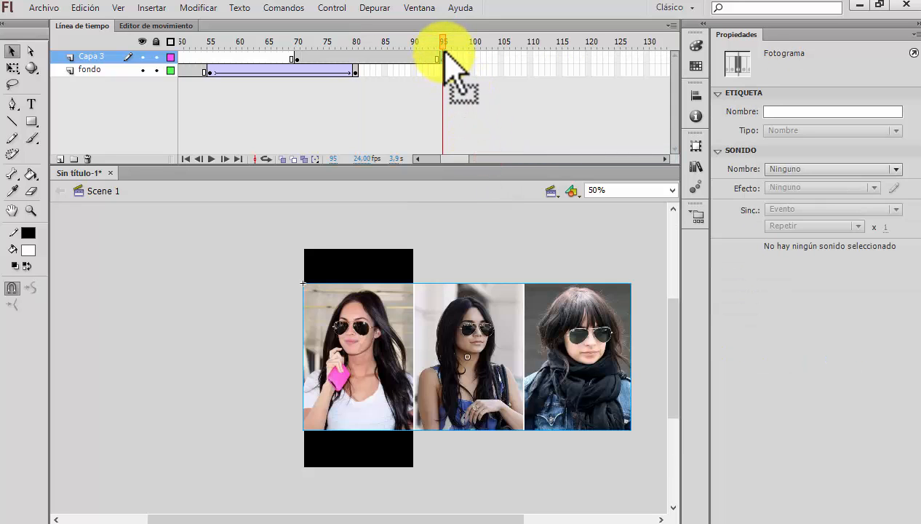
pyautogui.click(298, 56)
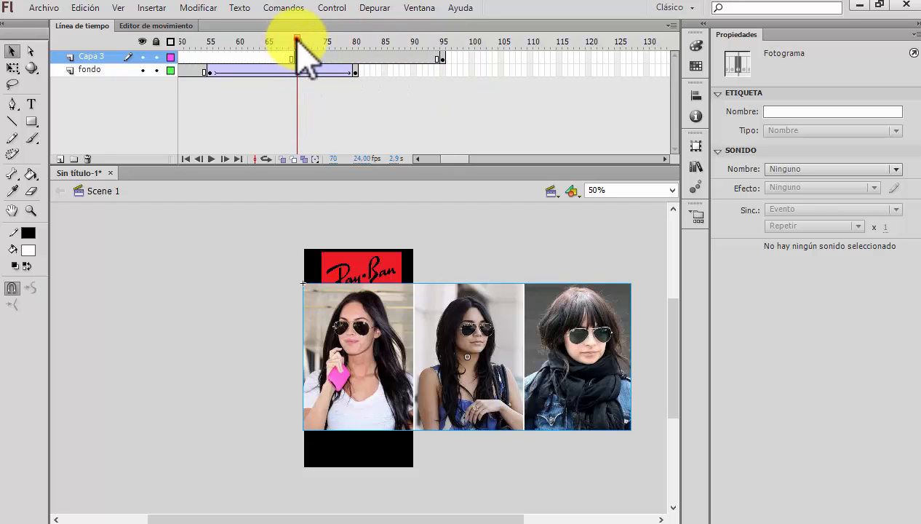
pyautogui.moveTo(297, 38); pyautogui.dragTo(443, 56)
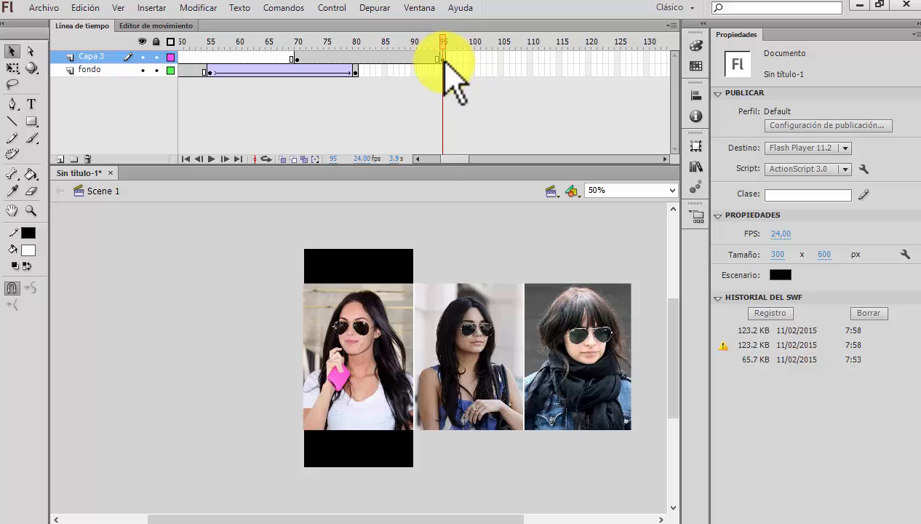
# Select the photo strip symbol at frame 70 of Capa 3 and show its color effect settings
pyautogui.click(297, 58)
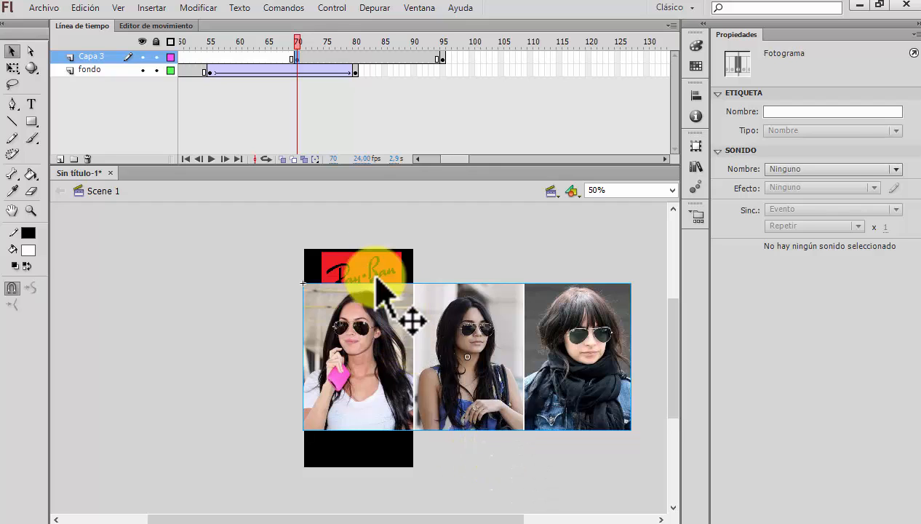
pyautogui.click(508, 363)
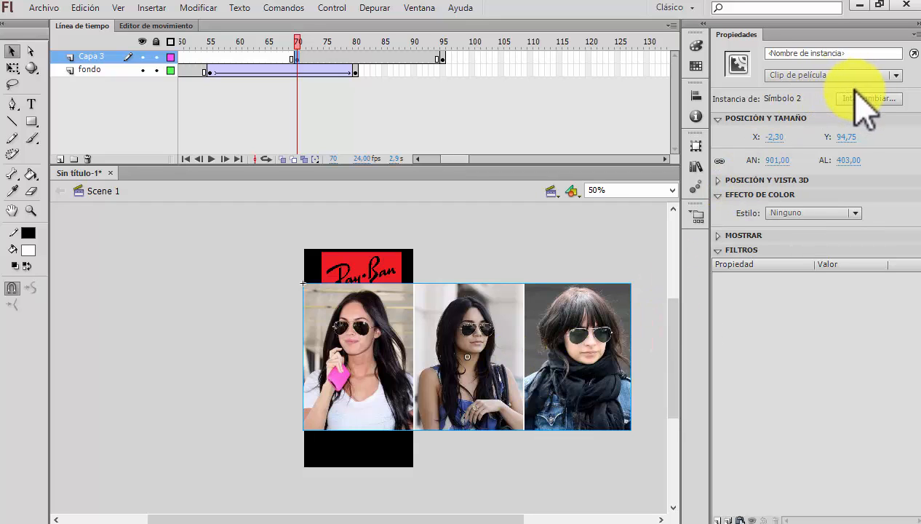
pyautogui.click(716, 198)
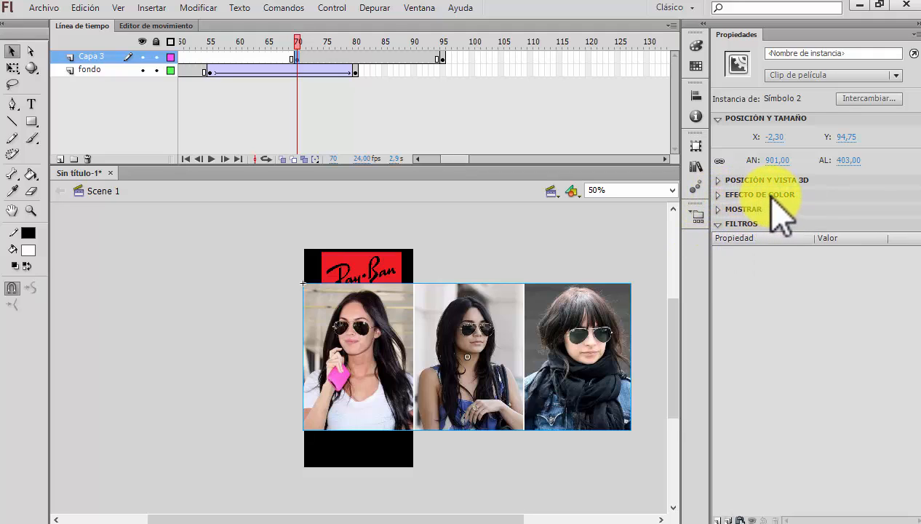
pyautogui.click(719, 196)
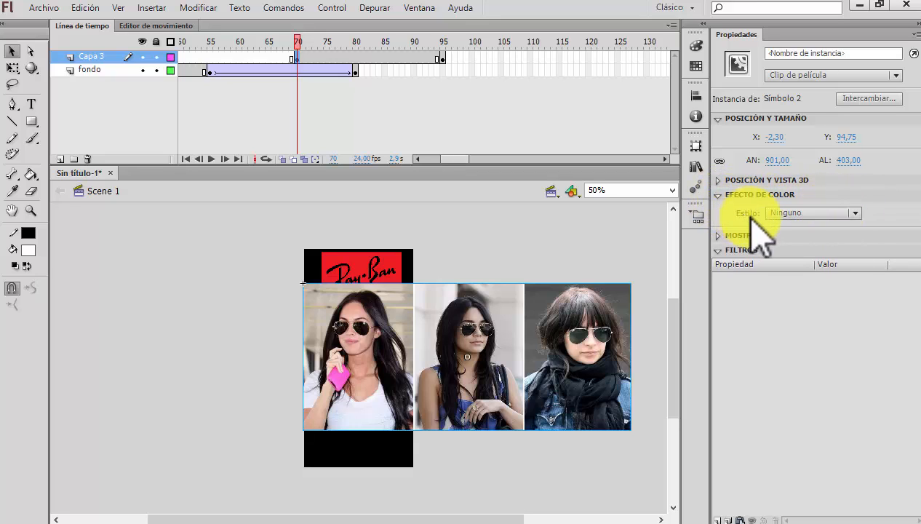
# Try a Brillo color effect of about -40% on the photo strip at frame 70 to darken it
pyautogui.click(856, 213)
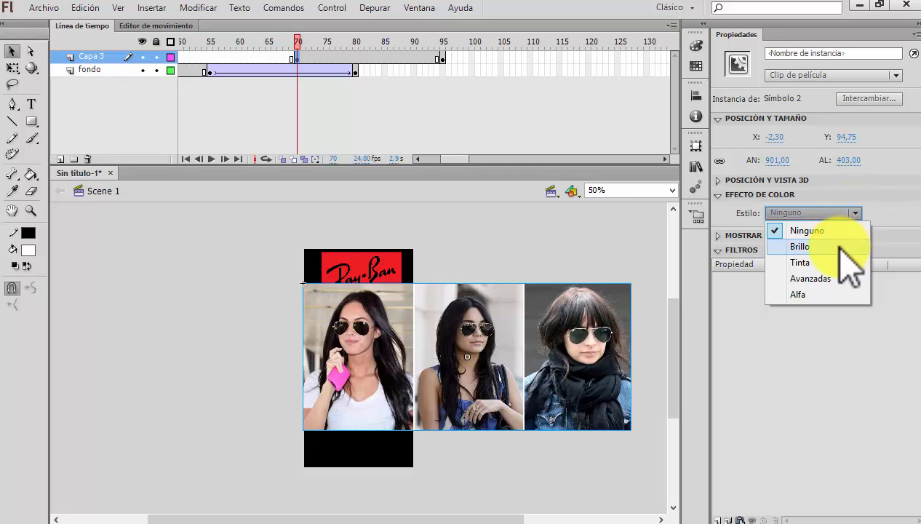
pyautogui.click(800, 246)
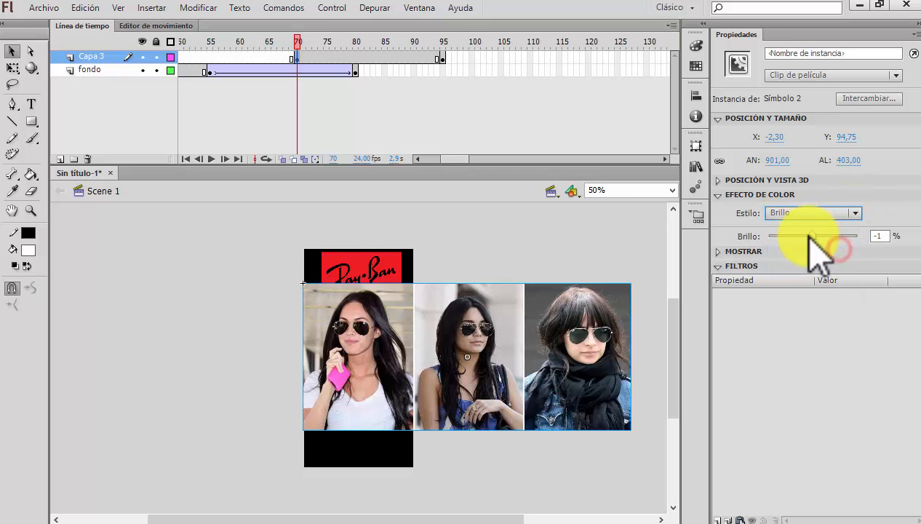
pyautogui.moveTo(814, 238); pyautogui.dragTo(797, 247)
# Try a Tinta color effect of about 45% on the photo strip, using first purple #663366 and a darker green
pyautogui.click(852, 213)
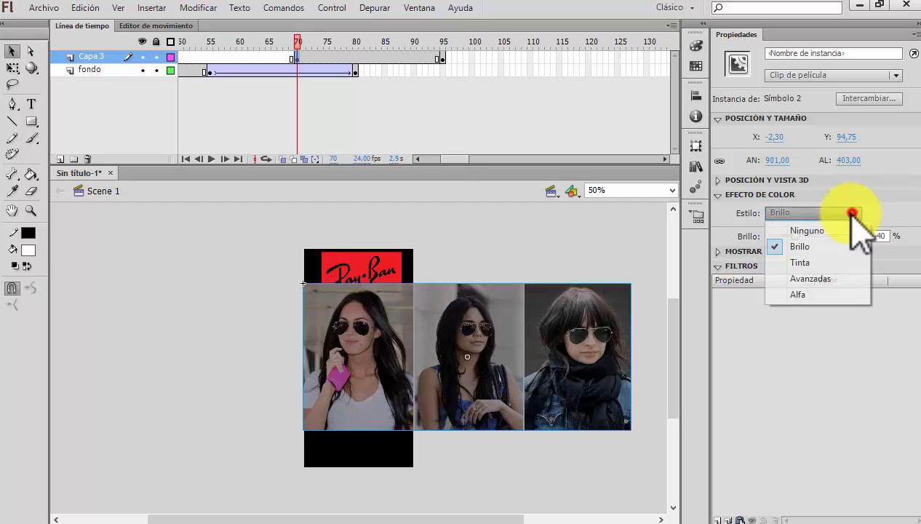
pyautogui.click(829, 263)
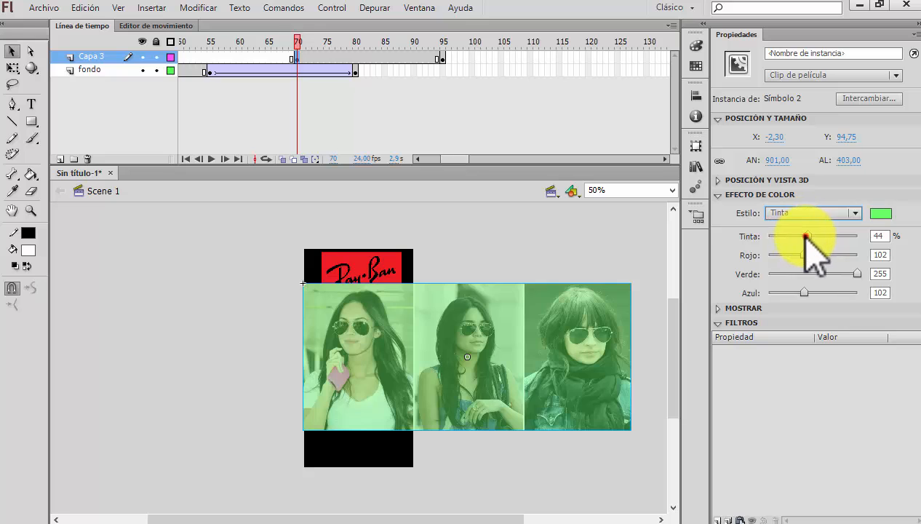
pyautogui.moveTo(806, 236)
pyautogui.mouseDown()
pyautogui.moveTo(821, 236)
pyautogui.moveTo(810, 237)
pyautogui.mouseUp()
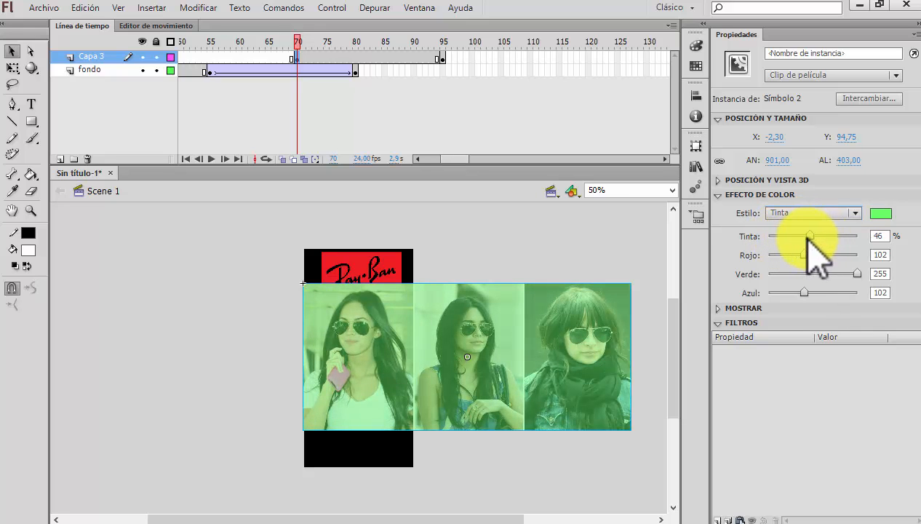
pyautogui.click(884, 214)
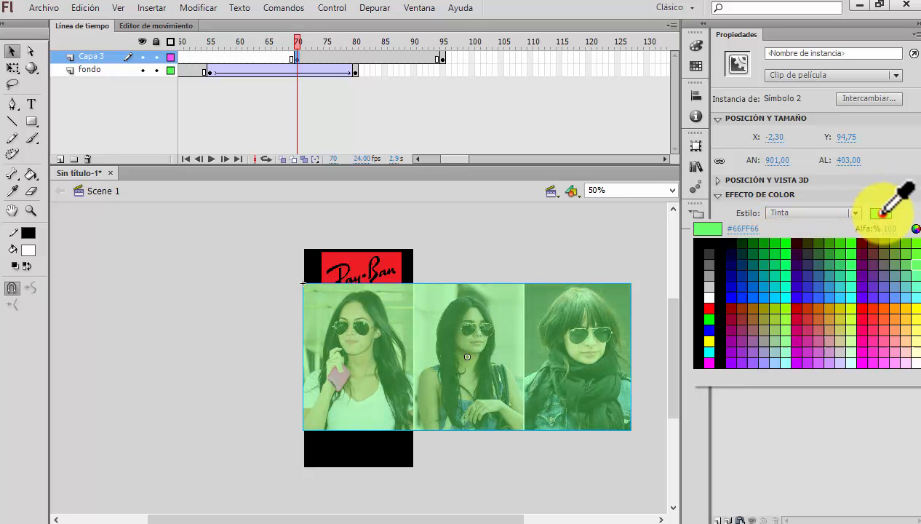
pyautogui.click(885, 255)
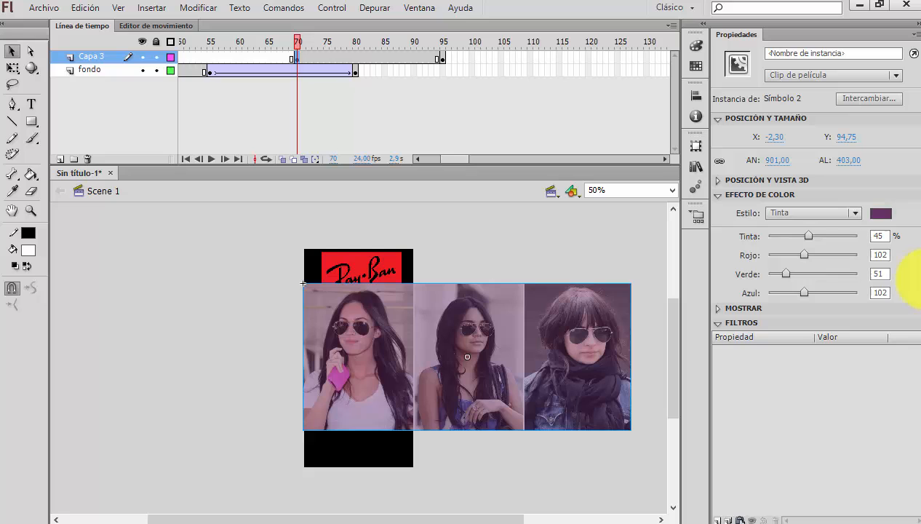
pyautogui.click(881, 213)
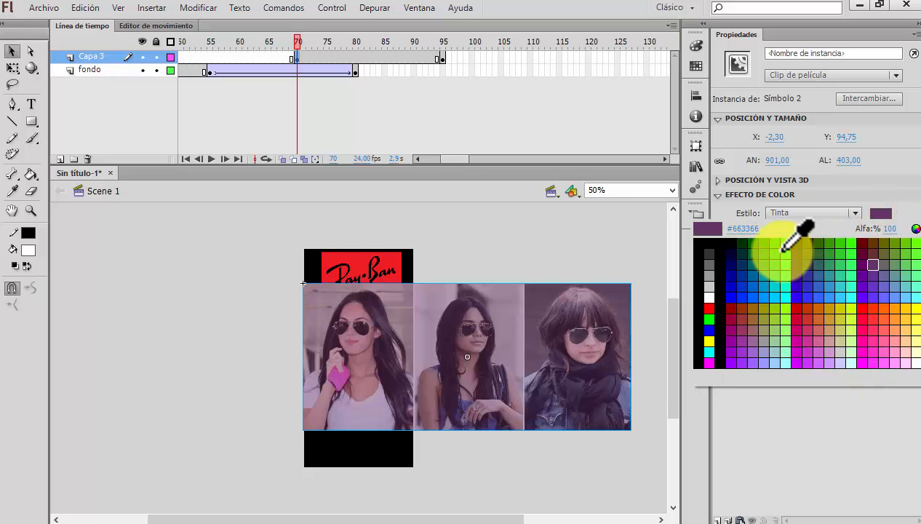
pyautogui.click(843, 249)
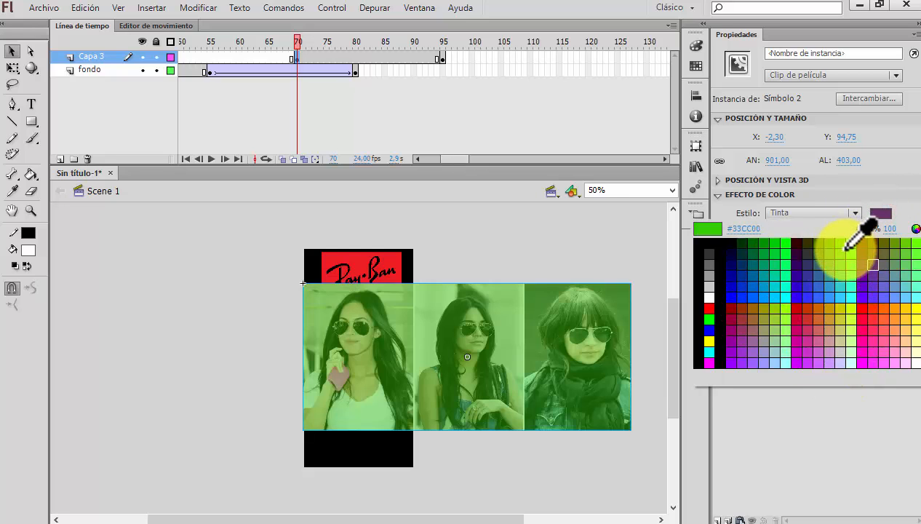
# Try the Avanzadas color effect on the photo strip with the Rojo percentage lowered to 22%
pyautogui.click(848, 213)
pyautogui.click(822, 276)
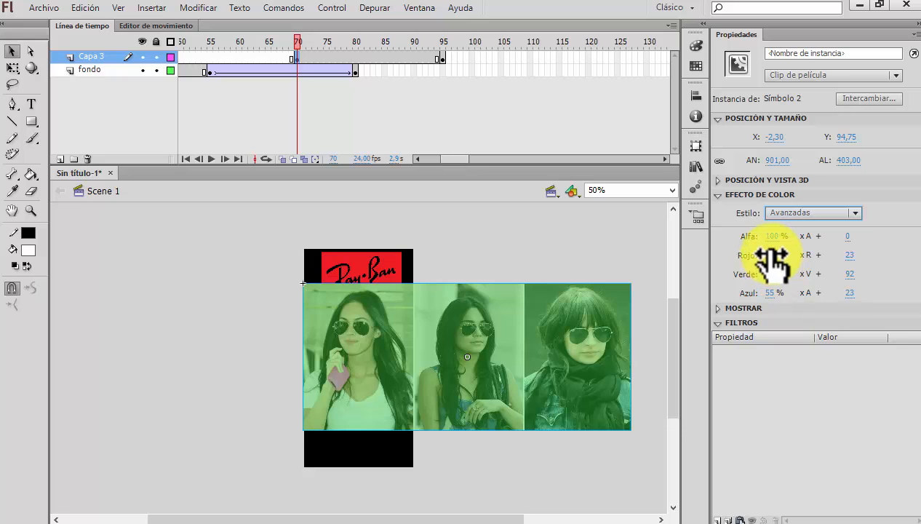
pyautogui.moveTo(770, 253); pyautogui.dragTo(793, 251)
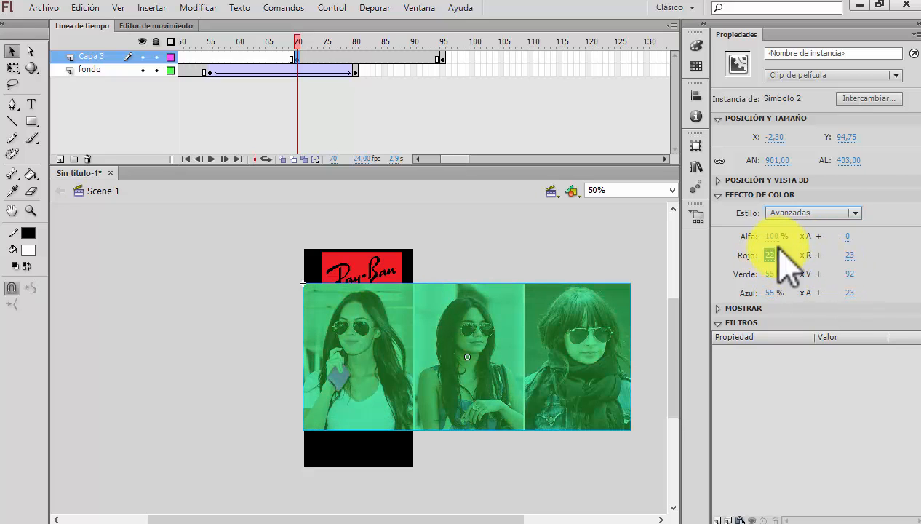
# Apply an Alfa color effect to the photo strip at frame 70 and set it to 1% after testing 100%
pyautogui.click(853, 213)
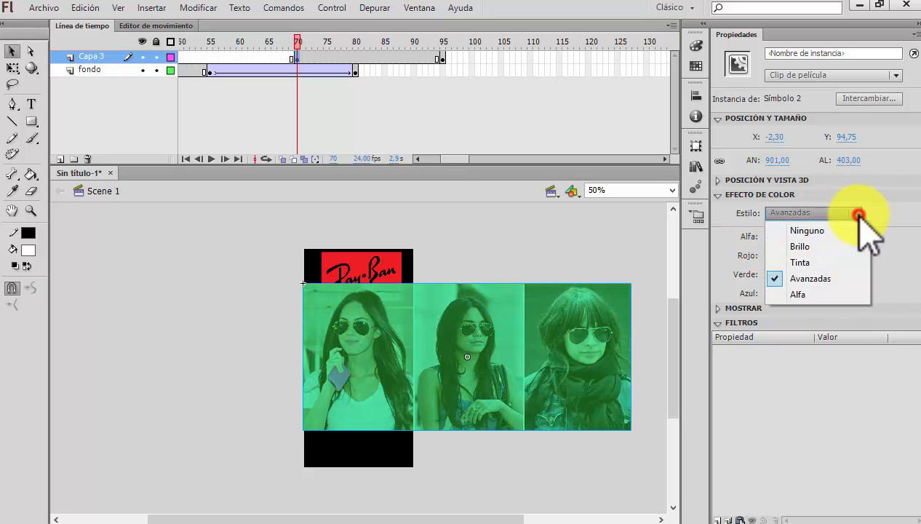
pyautogui.click(847, 296)
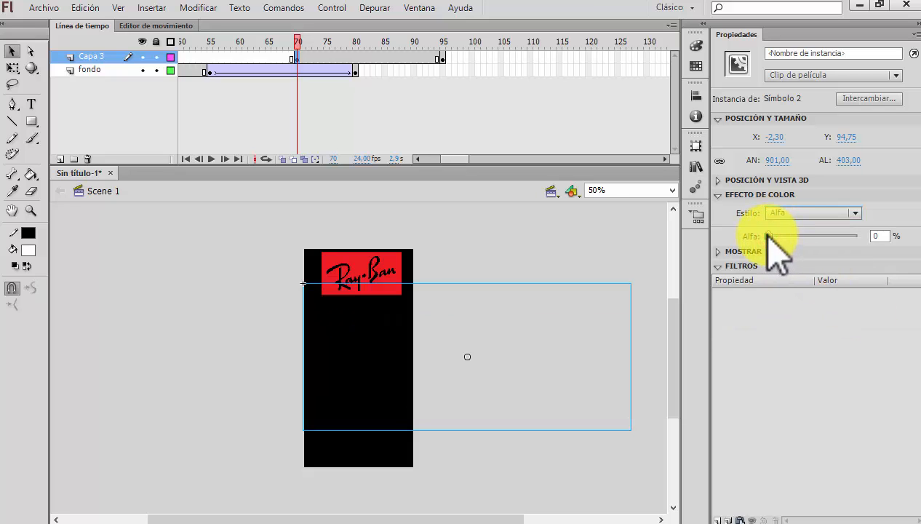
pyautogui.moveTo(768, 235); pyautogui.dragTo(861, 250)
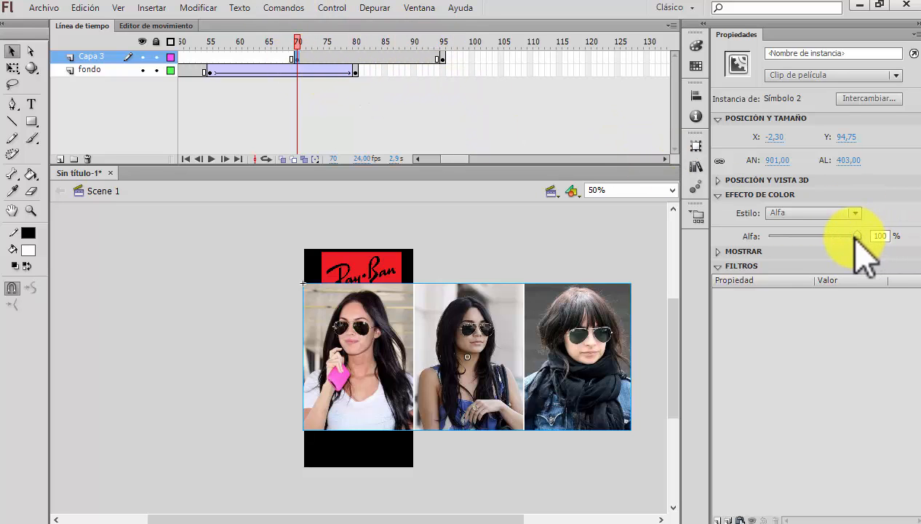
pyautogui.moveTo(857, 235); pyautogui.dragTo(769, 236)
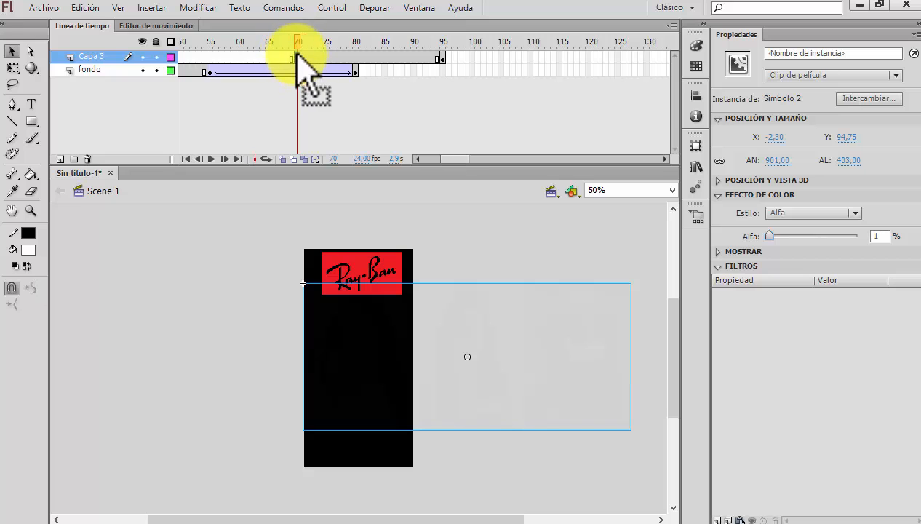
# Create a classic tween between frames 70 and 95 of Capa 3 and scrub to frame 95 to preview the fade-in
pyautogui.click(444, 59)
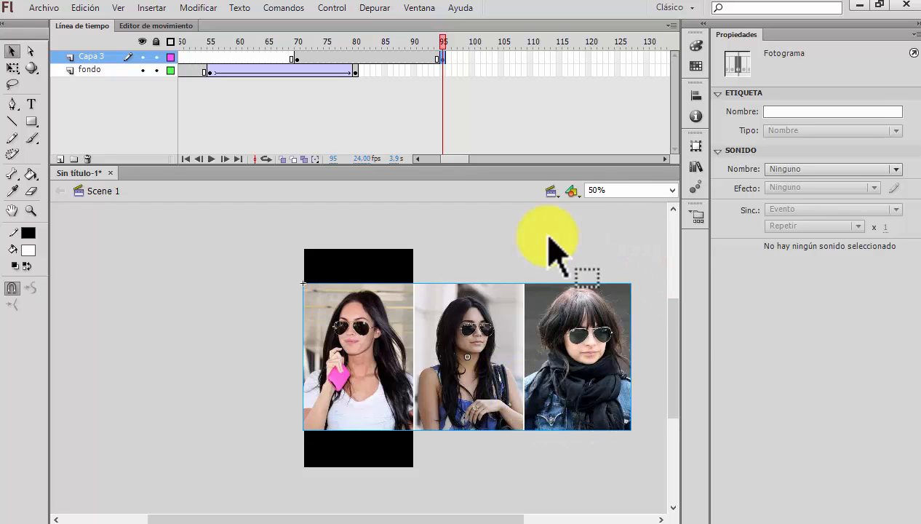
pyautogui.click(530, 312)
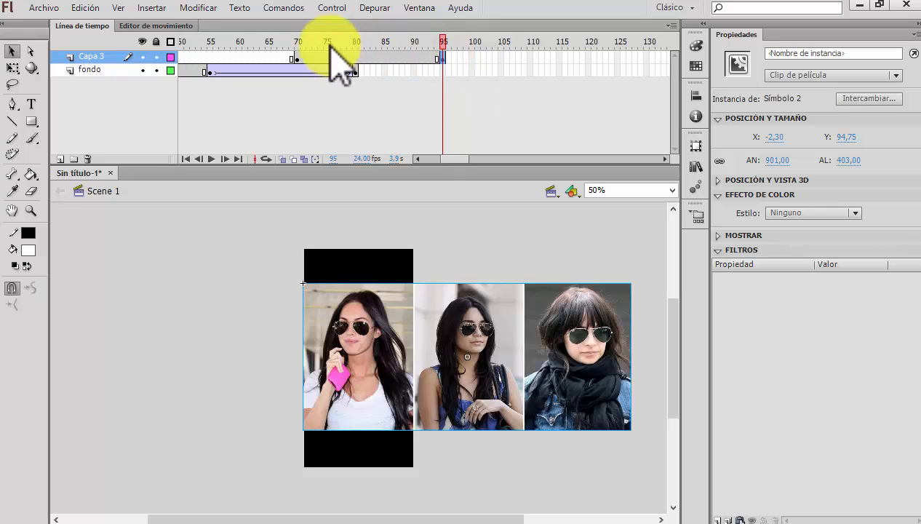
pyautogui.moveTo(442, 37); pyautogui.dragTo(430, 44)
pyautogui.click(433, 59)
pyautogui.rightClick(384, 57)
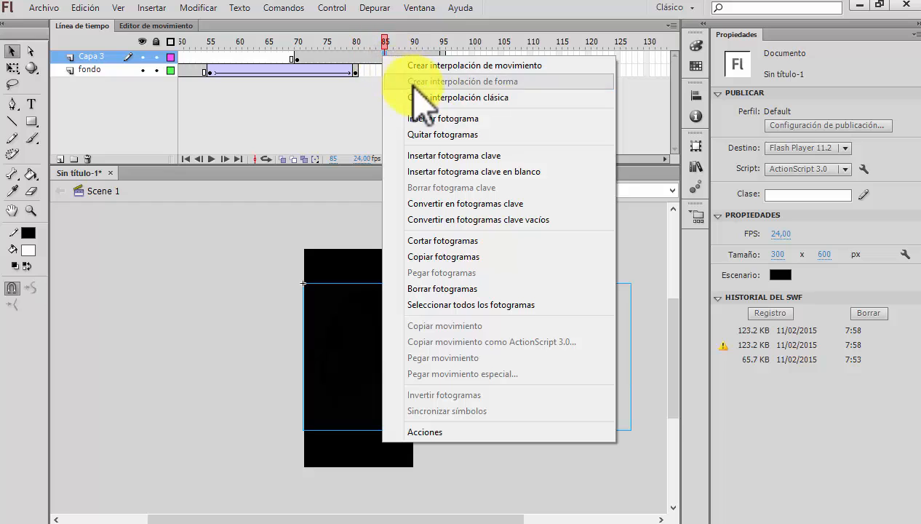
pyautogui.click(422, 97)
pyautogui.moveTo(384, 38); pyautogui.dragTo(444, 56)
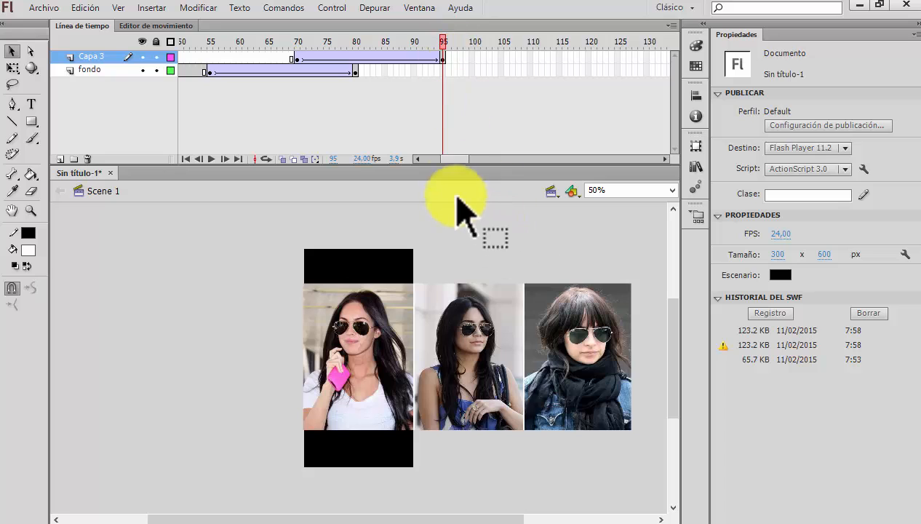
# Insert a keyframe at frame 115 of the Capa 3 layer
pyautogui.moveTo(452, 160); pyautogui.dragTo(459, 160)
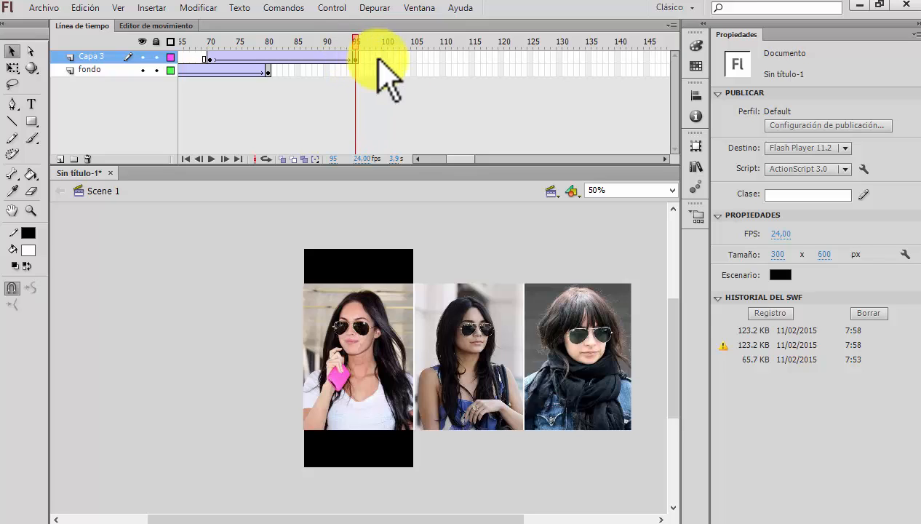
pyautogui.click(443, 58)
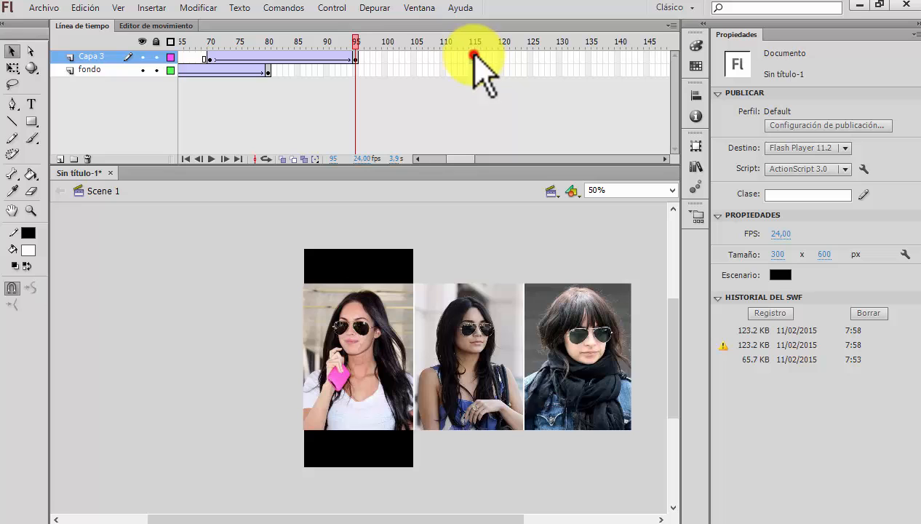
pyautogui.click(474, 56)
pyautogui.rightClick(471, 57)
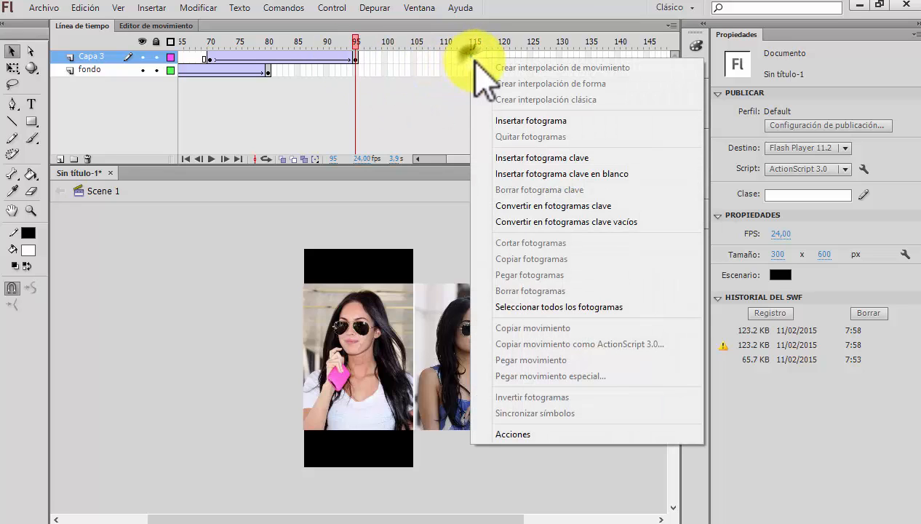
pyautogui.click(535, 157)
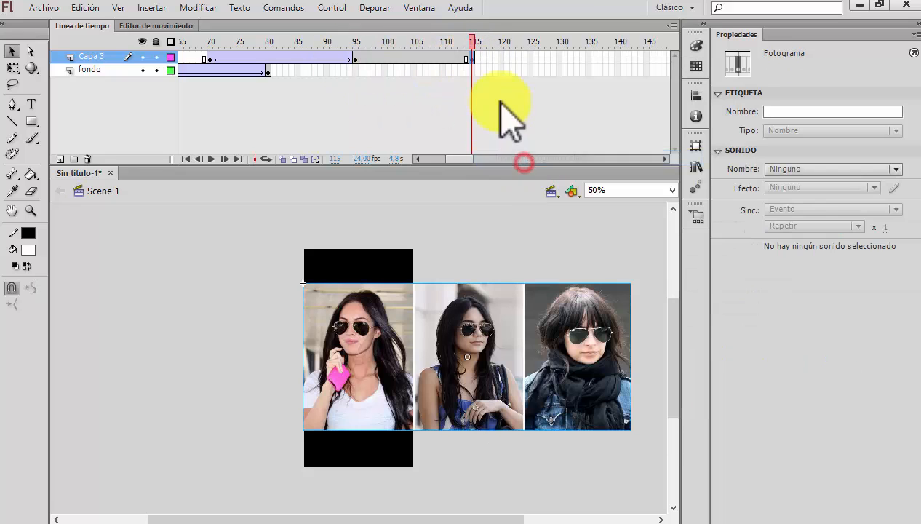
pyautogui.moveTo(472, 56); pyautogui.dragTo(467, 56)
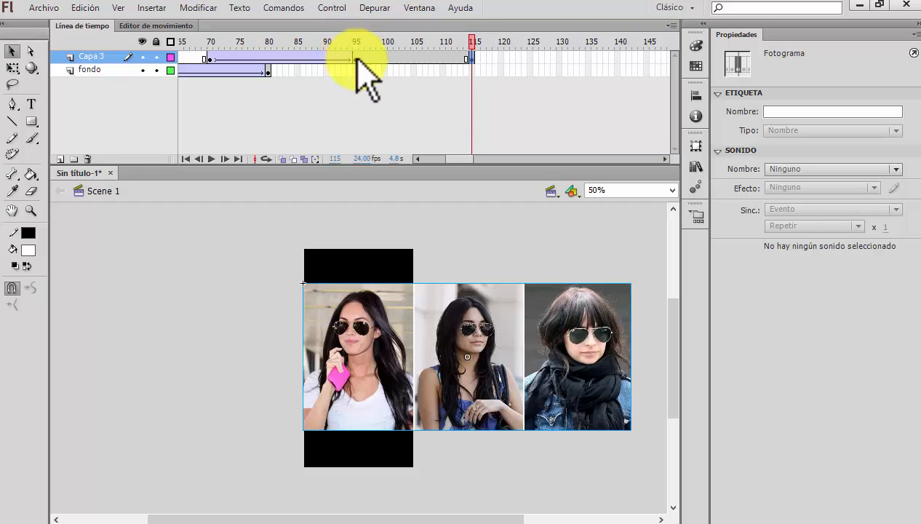
# Insert a keyframe at frame 135 of the Capa 3 layer
pyautogui.moveTo(445, 158); pyautogui.dragTo(462, 155)
pyautogui.moveTo(372, 41); pyautogui.dragTo(372, 18)
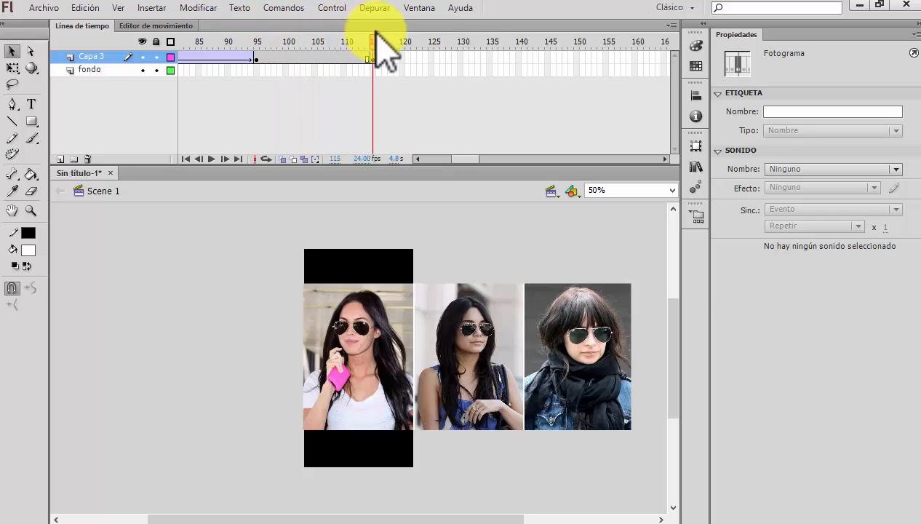
pyautogui.rightClick(490, 58)
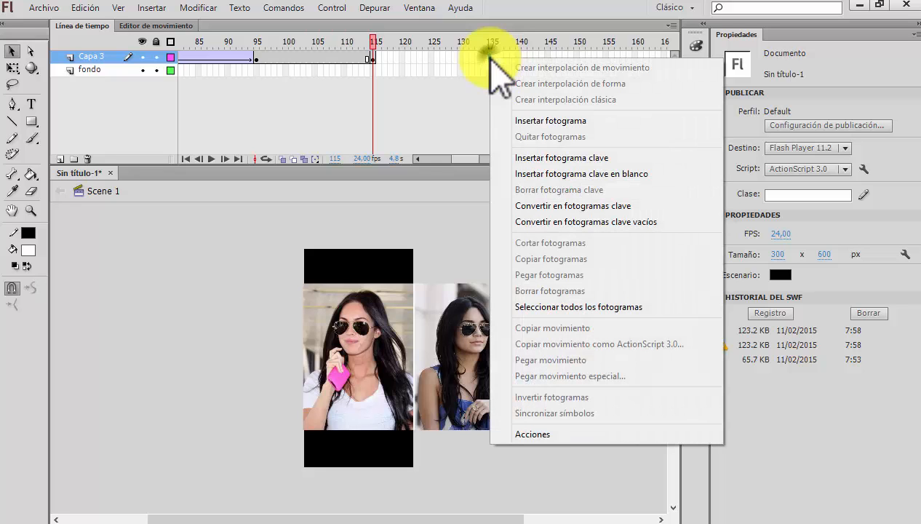
pyautogui.click(560, 158)
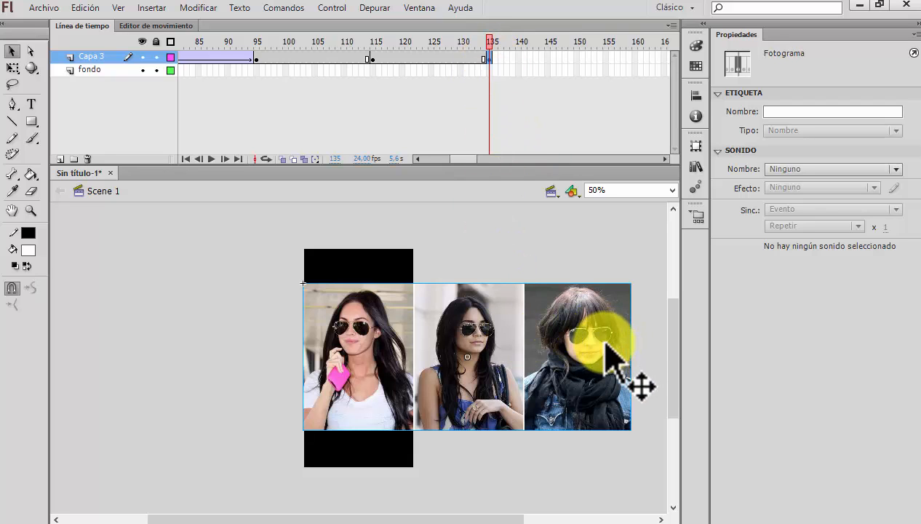
# Shift the photo strip at frame 135 horizontally to X -310,30 so the second photo sits over the banner
pyautogui.click(570, 345)
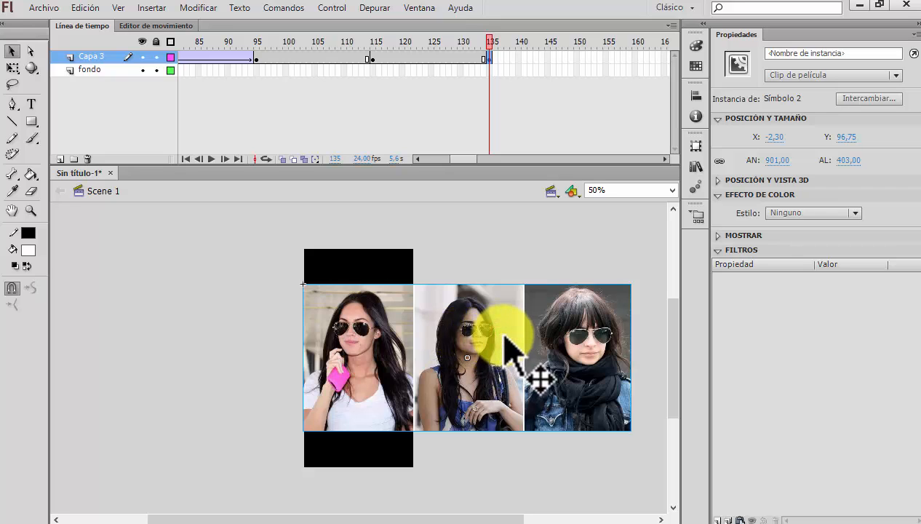
pyautogui.hotkey('shift', 'Left')
pyautogui.hotkey('shift', 'Left')
pyautogui.hotkey('shift', 'Left')
pyautogui.hotkey('shift', 'Left')
pyautogui.hotkey('shift', 'Left')
pyautogui.hotkey('shift', 'Left')
pyautogui.hotkey('shift', 'Left')
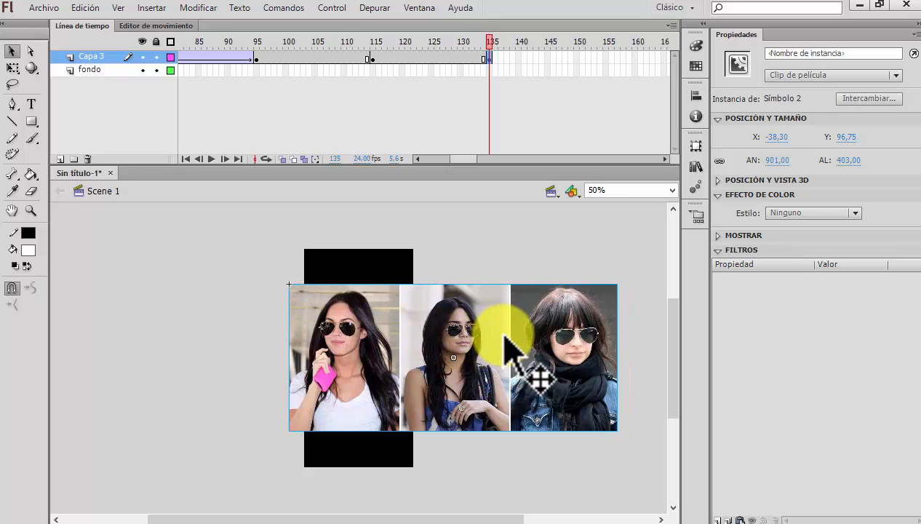
pyautogui.hotkey('shift', 'Left')
pyautogui.hotkey('shift', 'Left')
pyautogui.hotkey('shift', 'Left')
pyautogui.hotkey('shift', 'Left')
pyautogui.hotkey('shift', 'Left')
pyautogui.hotkey('shift', 'Left')
pyautogui.hotkey('shift', 'Left')
pyautogui.hotkey('shift', 'Left')
pyautogui.hotkey('shift', 'Left')
pyautogui.hotkey('shift', 'Left')
pyautogui.hotkey('shift', 'Left')
pyautogui.hotkey('shift', 'Left')
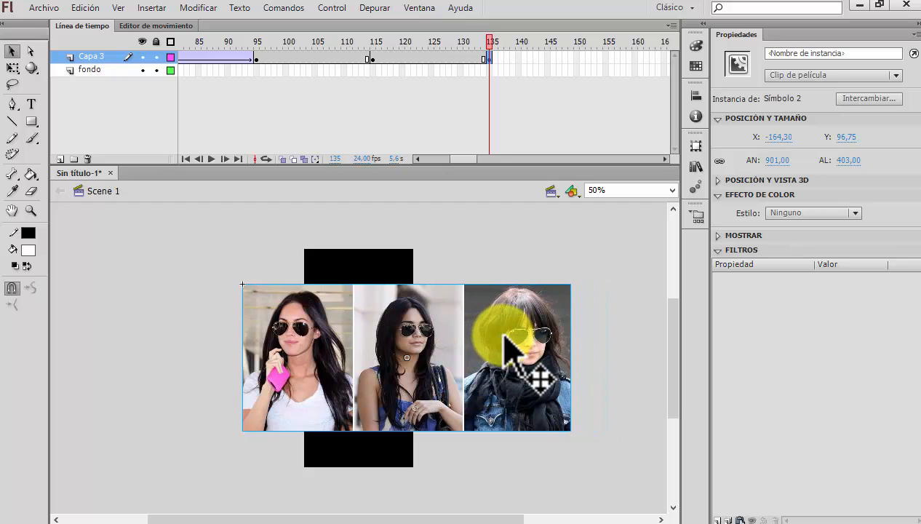
pyautogui.hotkey('shift', 'Left')
pyautogui.hotkey('shift', 'Left')
pyautogui.hotkey('shift', 'Left')
pyautogui.hotkey('shift', 'Left')
pyautogui.hotkey('shift', 'Left')
pyautogui.hotkey('shift', 'Left')
pyautogui.hotkey('shift', 'Left')
pyautogui.hotkey('shift', 'Left')
pyautogui.hotkey('shift', 'Left')
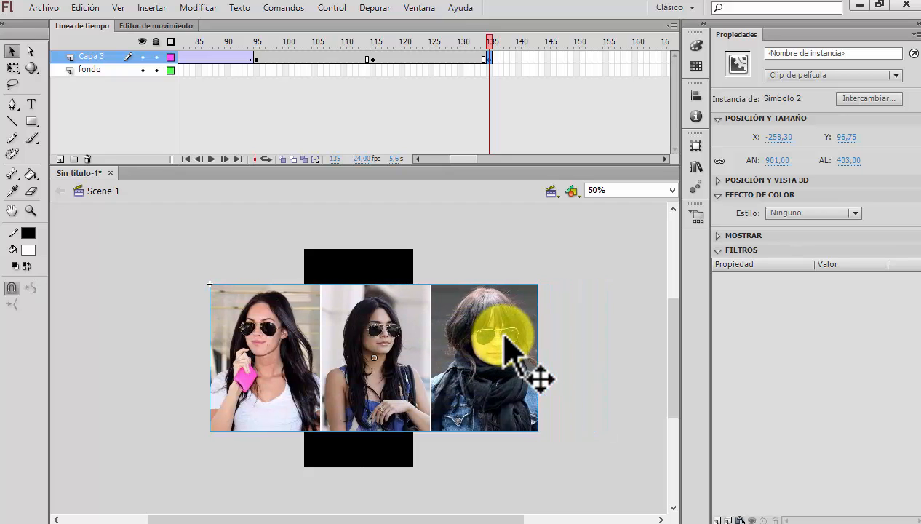
pyautogui.hotkey('shift', 'Left')
pyautogui.hotkey('shift', 'Left')
pyautogui.press('Left')
pyautogui.press('Left')
pyautogui.press('Left')
pyautogui.press('Left')
pyautogui.press('Left')
pyautogui.press('Left')
pyautogui.press('Left')
pyautogui.press('Left')
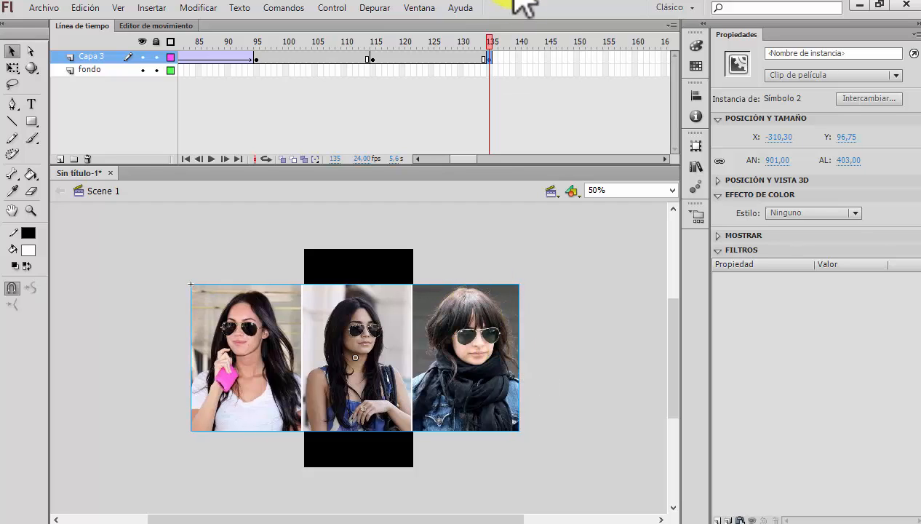
# Create a classic tween between frames 115 and 135 of Capa 3 and scrub to frame 135 to preview the slide
pyautogui.moveTo(487, 35); pyautogui.dragTo(376, 26)
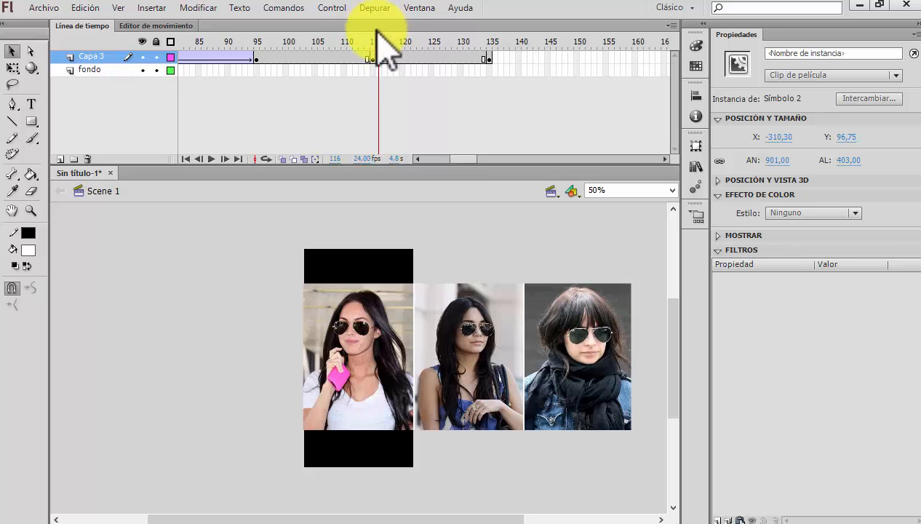
pyautogui.moveTo(382, 58); pyautogui.dragTo(482, 67)
pyautogui.rightClick(451, 59)
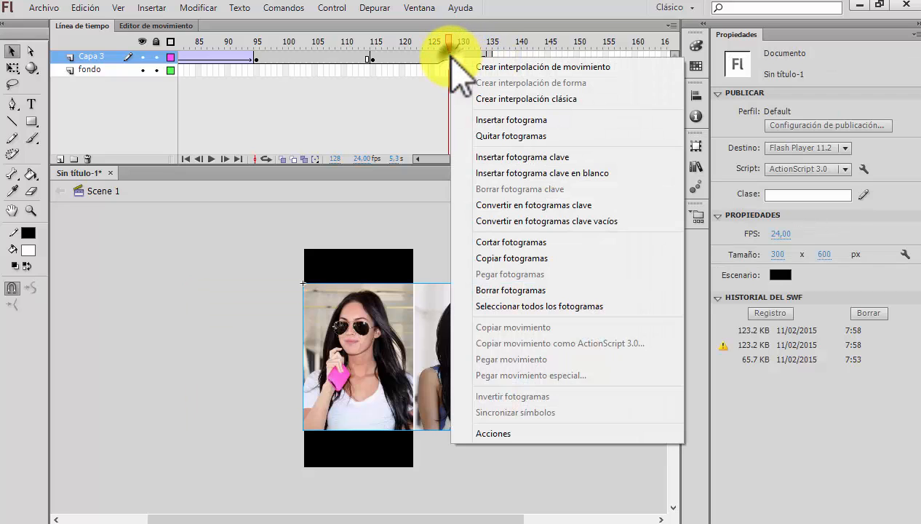
pyautogui.click(482, 99)
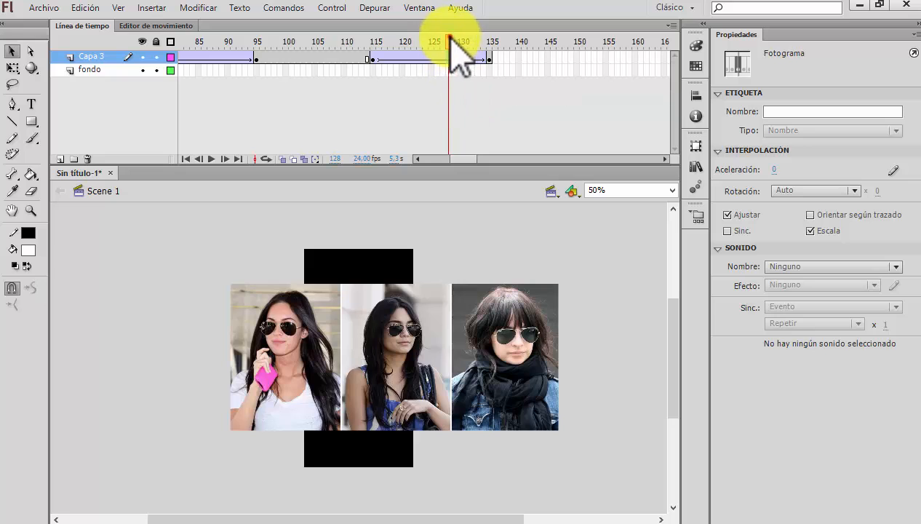
pyautogui.moveTo(453, 50); pyautogui.dragTo(681, 98)
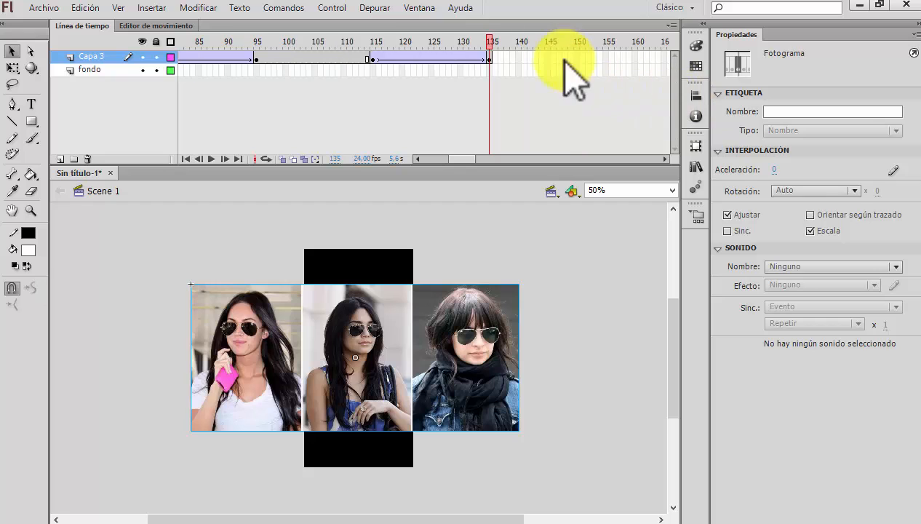
# Insert keyframes at frames 155 and 175 of the Capa 3 layer
pyautogui.click(566, 60)
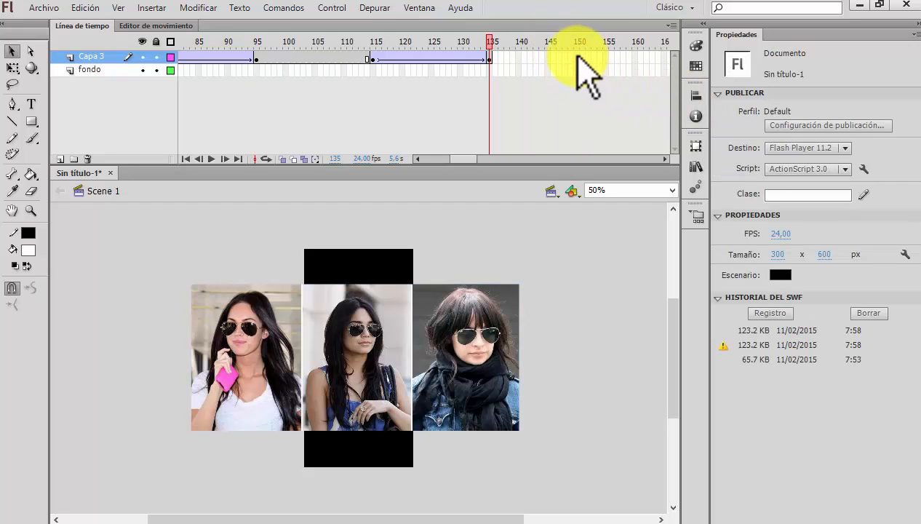
pyautogui.rightClick(607, 57)
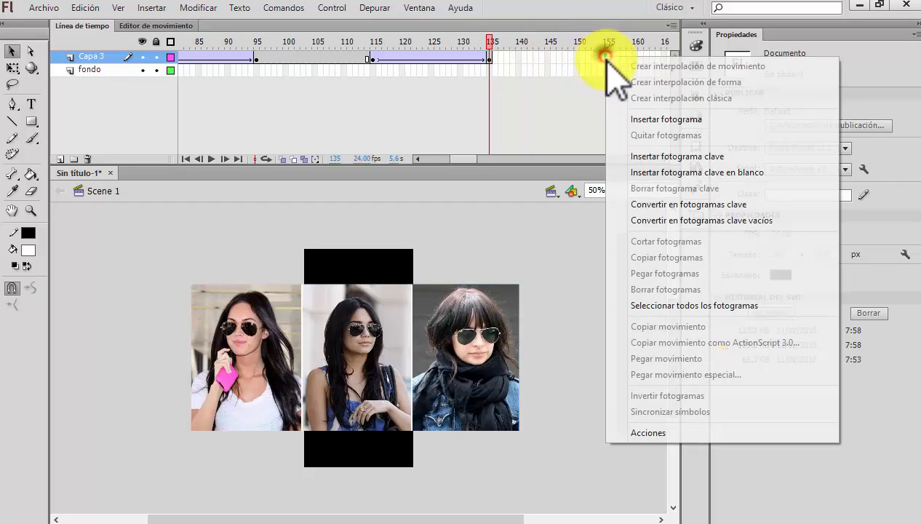
pyautogui.click(655, 154)
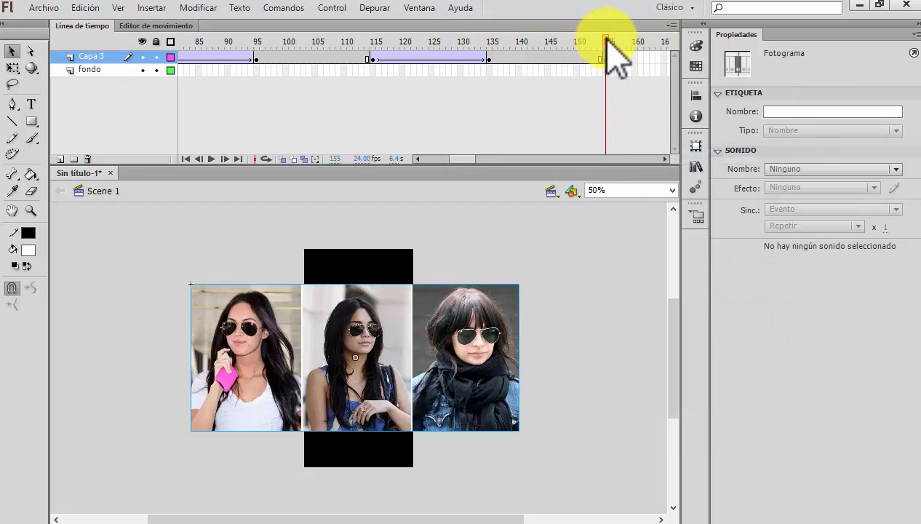
pyautogui.moveTo(607, 40)
pyautogui.mouseDown()
pyautogui.moveTo(506, 28)
pyautogui.moveTo(594, 40)
pyautogui.mouseUp()
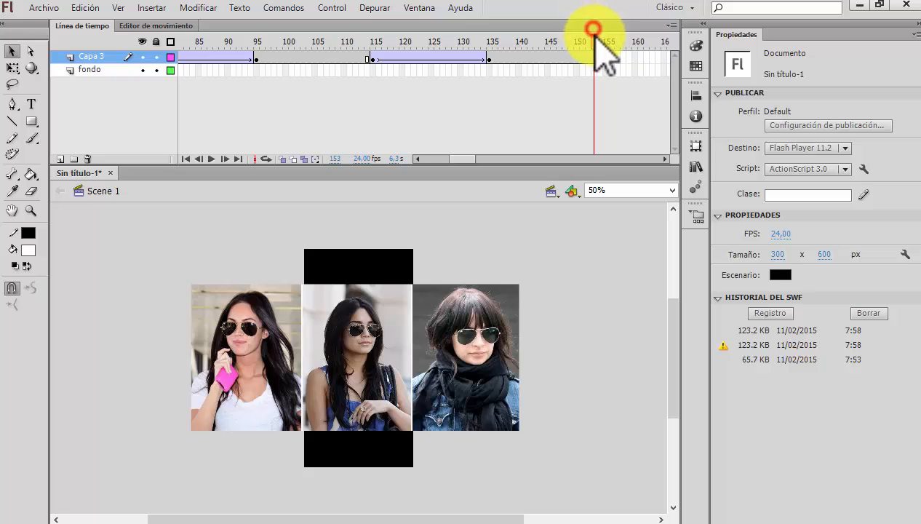
pyautogui.moveTo(463, 158); pyautogui.dragTo(484, 160)
pyautogui.rightClick(446, 55)
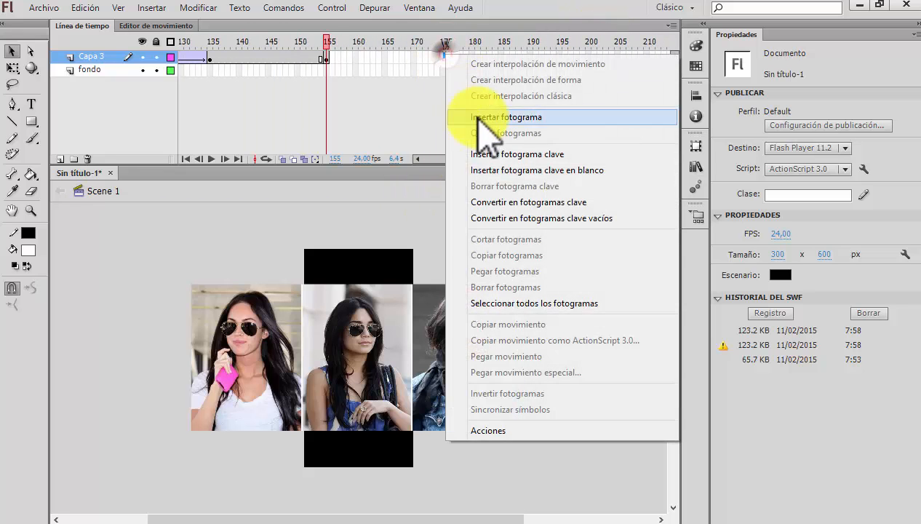
pyautogui.click(479, 152)
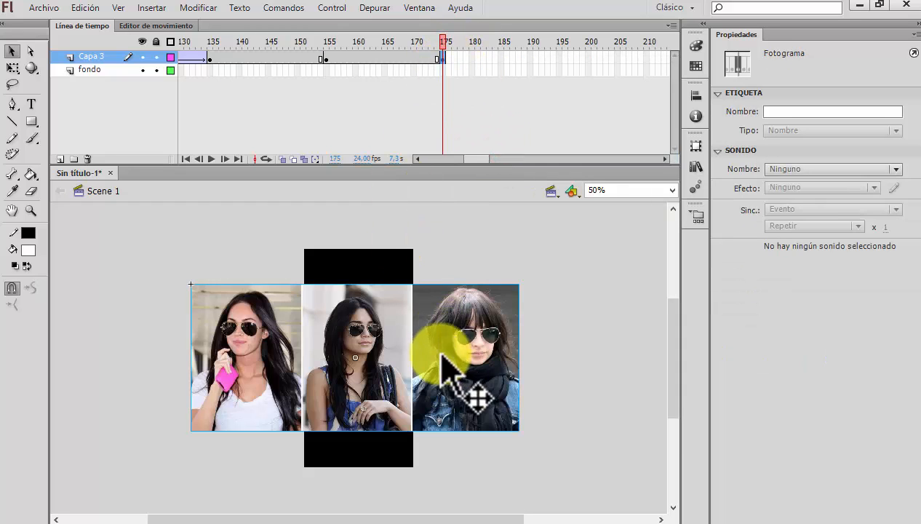
# Shift the photo strip at frame 175 horizontally to X -604,30 so the third photo sits over the banner
pyautogui.moveTo(465, 350); pyautogui.dragTo(383, 353)
pyautogui.moveTo(540, 311); pyautogui.dragTo(546, 316)
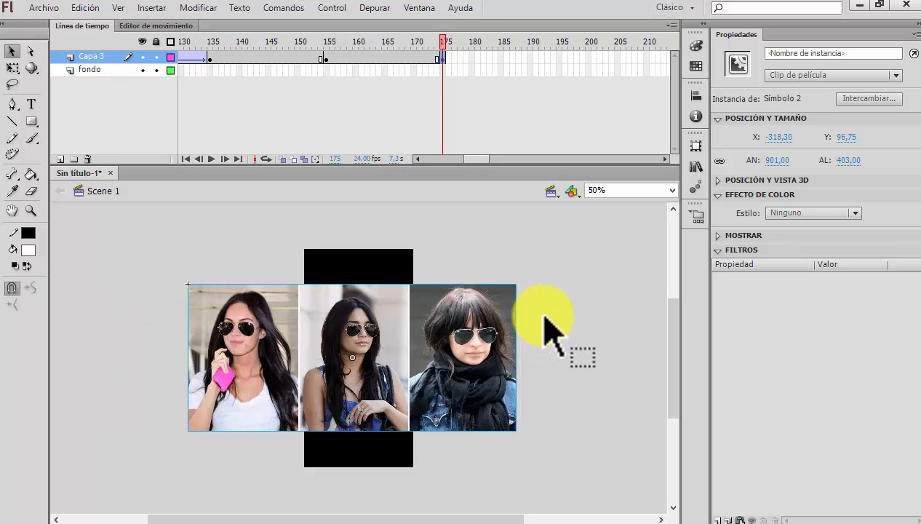
pyautogui.press('Left')
pyautogui.press('Left')
pyautogui.press('Left')
pyautogui.press('Left')
pyautogui.press('Left')
pyautogui.press('Left')
pyautogui.press('Left')
pyautogui.press('Left')
pyautogui.press('Left')
pyautogui.press('Left')
pyautogui.press('Left')
pyautogui.press('Left')
pyautogui.press('Left')
pyautogui.press('Left')
pyautogui.press('Left')
pyautogui.press('Left')
pyautogui.press('Left')
pyautogui.press('Left')
pyautogui.press('Left')
pyautogui.press('Left')
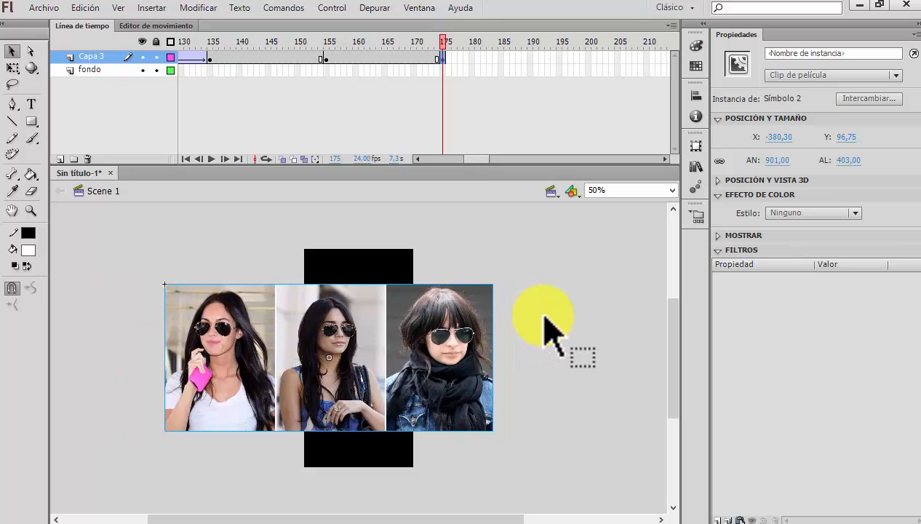
pyautogui.press('Left')
pyautogui.press('Left')
pyautogui.press('Left')
pyautogui.press('Left')
pyautogui.press('Left')
pyautogui.press('Left')
pyautogui.press('Left')
pyautogui.press('Left')
pyautogui.press('Left')
pyautogui.press('Left')
pyautogui.press('Left')
pyautogui.press('Left')
pyautogui.press('Left')
pyautogui.press('Left')
pyautogui.press('Left')
pyautogui.press('Left')
pyautogui.press('Left')
pyautogui.press('Left')
pyautogui.press('Left')
pyautogui.press('Left')
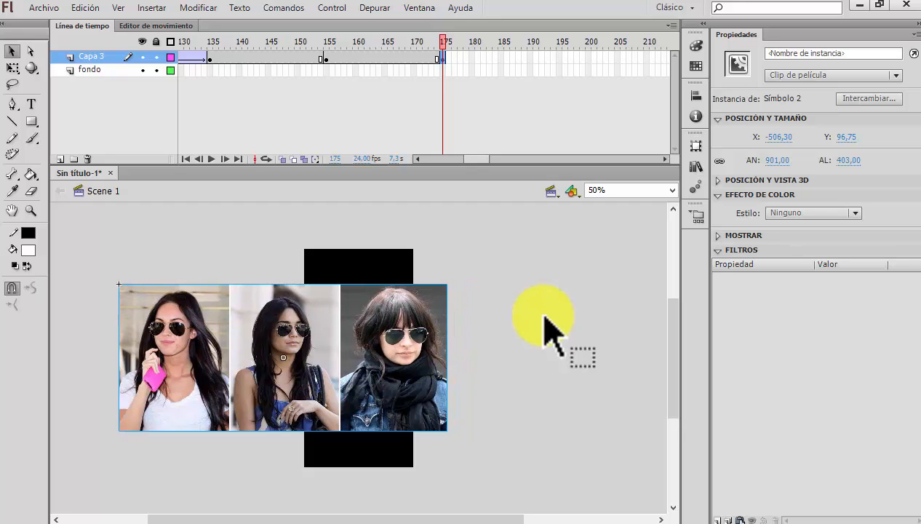
pyautogui.press('Left')
pyautogui.press('Left')
pyautogui.press('Left')
pyautogui.press('Left')
pyautogui.press('Left')
pyautogui.press('Left')
pyautogui.press('Left')
pyautogui.press('Left')
pyautogui.press('Left')
pyautogui.press('Left')
pyautogui.press('Left')
pyautogui.press('Left')
pyautogui.press('Left')
pyautogui.press('Left')
pyautogui.press('Left')
pyautogui.press('Left')
pyautogui.press('Left')
pyautogui.press('Left')
pyautogui.press('Left')
pyautogui.press('Left')
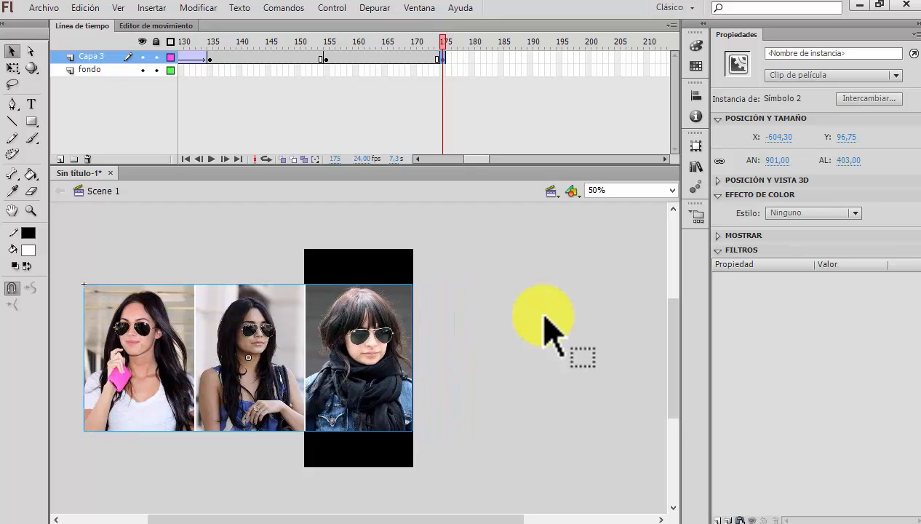
pyautogui.press('Right')
pyautogui.press('Right')
pyautogui.press('Right')
pyautogui.press('Right')
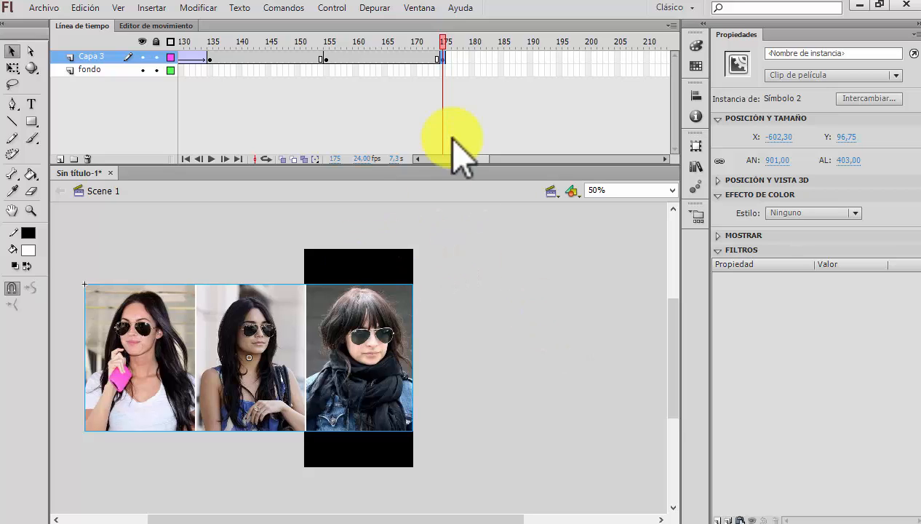
pyautogui.press('Left')
pyautogui.press('Left')
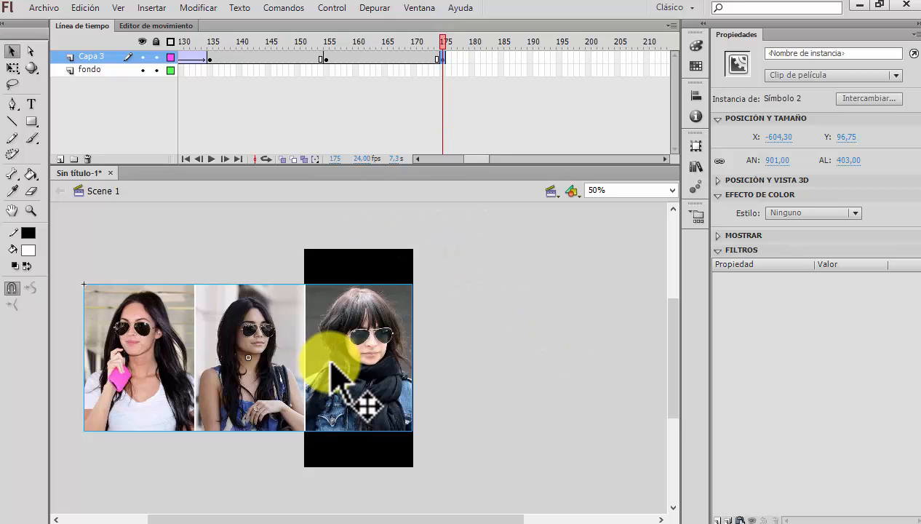
# Create a classic tween between frames 155 and 175 of Capa 3 and scrub to frame 175 to preview the second slide
pyautogui.rightClick(401, 57)
pyautogui.click(461, 99)
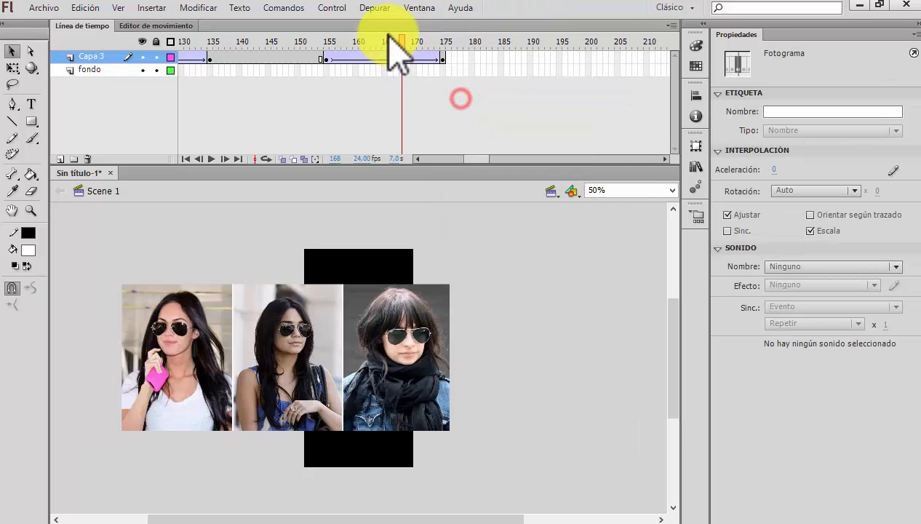
pyautogui.moveTo(398, 38); pyautogui.dragTo(466, 44)
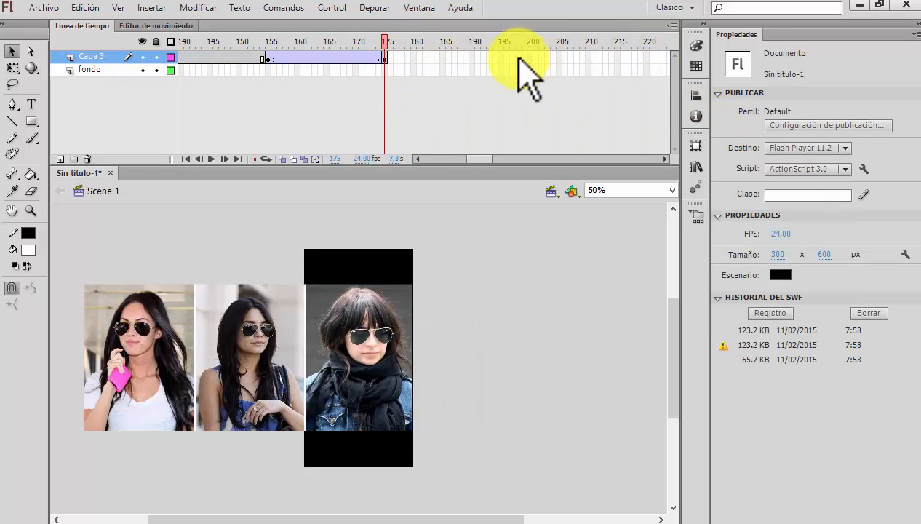
# Insert keyframes at frames 195 and 215 of the Capa 3 layer
pyautogui.rightClick(501, 57)
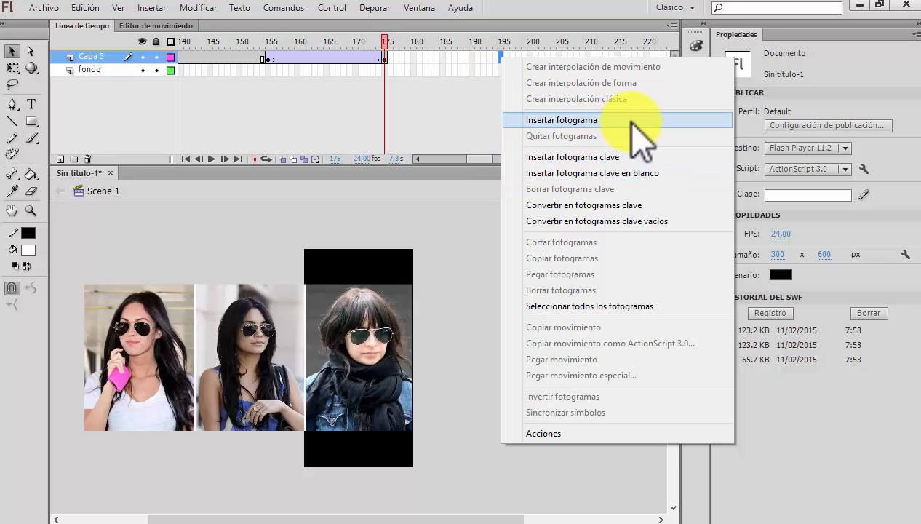
pyautogui.click(578, 157)
pyautogui.moveTo(500, 41); pyautogui.dragTo(667, 68)
pyautogui.moveTo(473, 158); pyautogui.dragTo(486, 158)
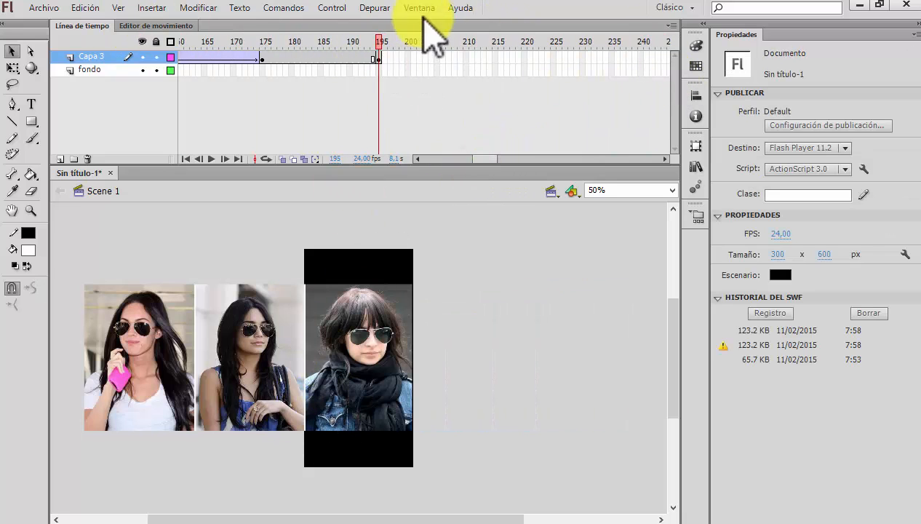
pyautogui.rightClick(496, 56)
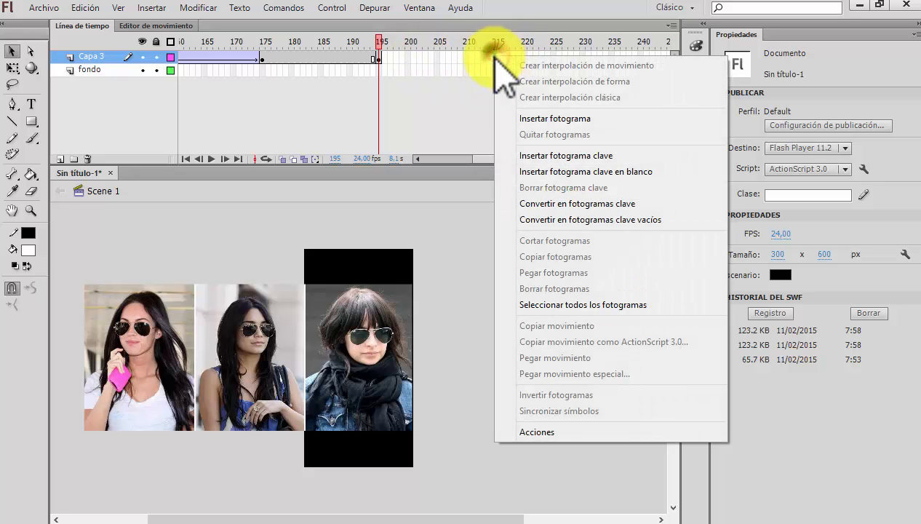
pyautogui.click(538, 155)
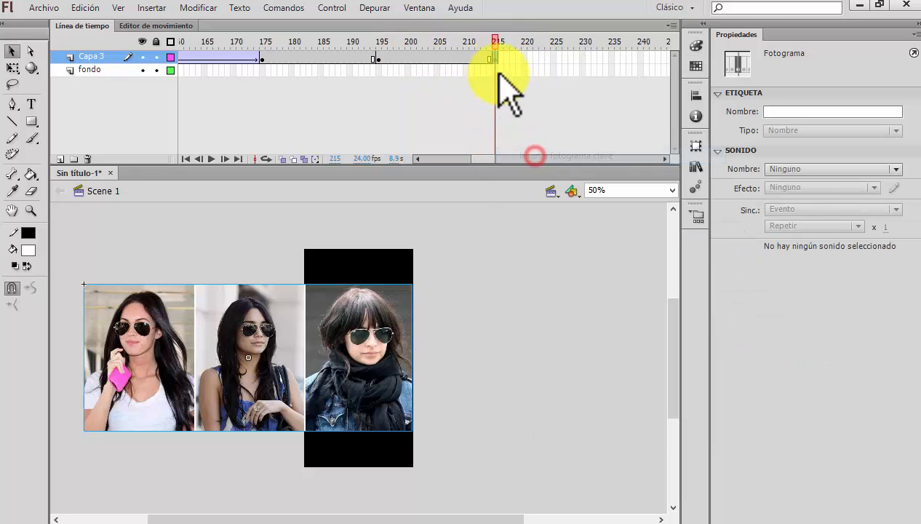
# Apply an Alfa color effect of 0% to the photo strip at frame 215
pyautogui.click(323, 354)
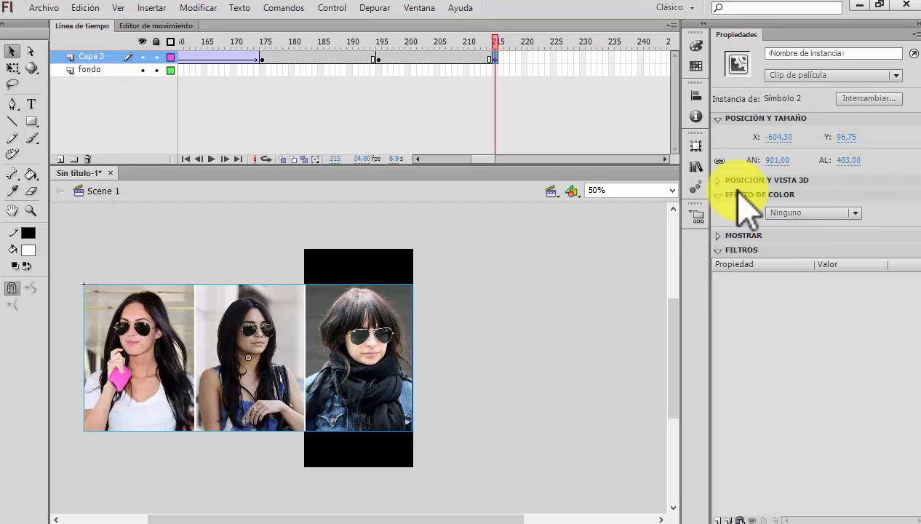
pyautogui.click(856, 213)
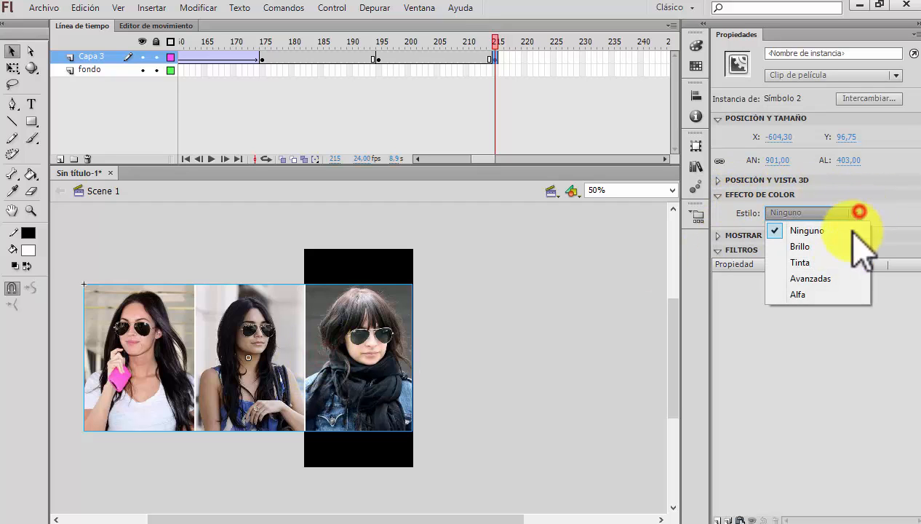
pyautogui.click(835, 294)
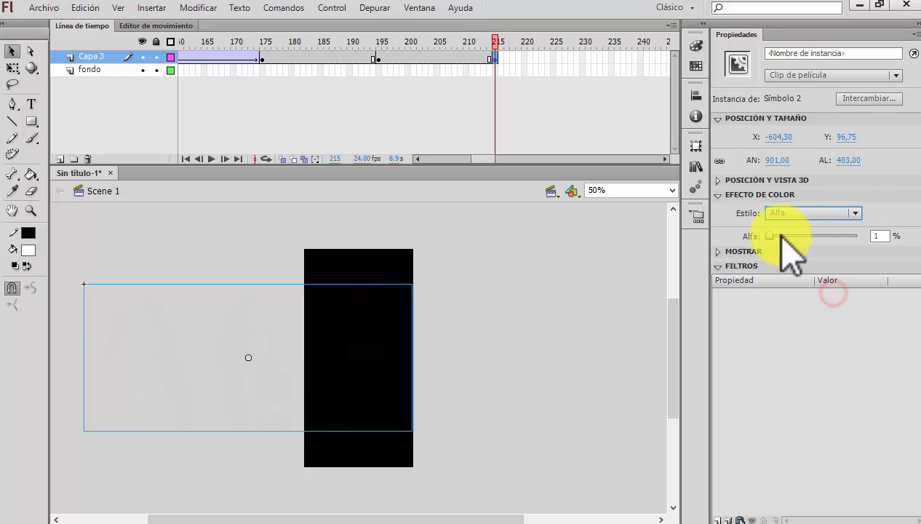
pyautogui.moveTo(769, 236); pyautogui.dragTo(735, 252)
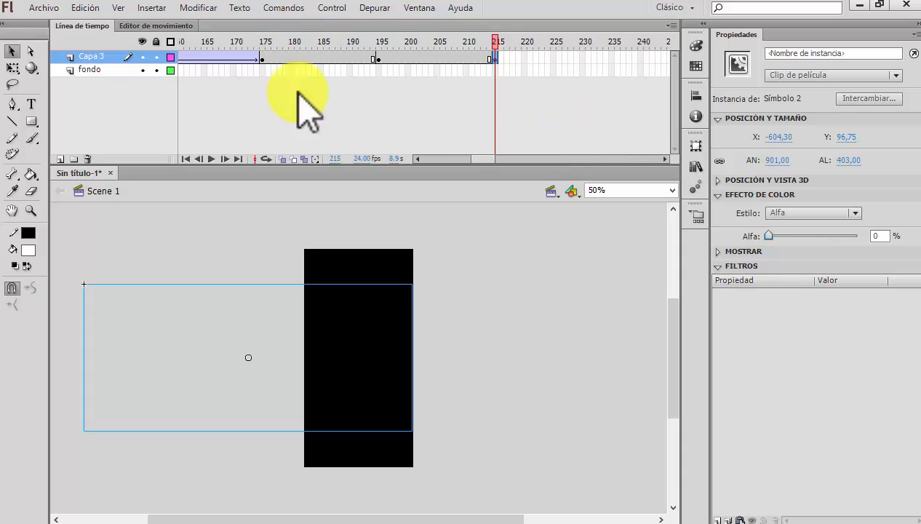
pyautogui.click(496, 58)
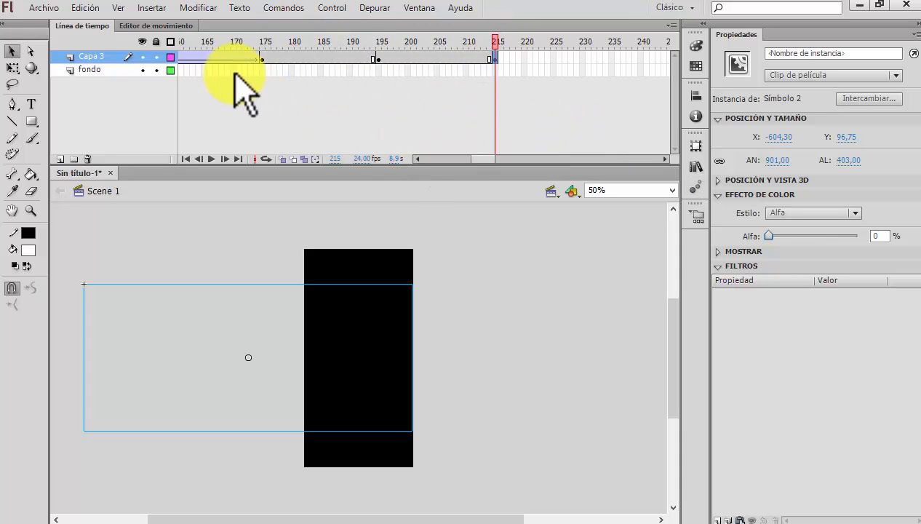
# Test the movie to review how the photo strip fades in and slides between photos, and close the preview
pyautogui.hotkey('ctrl', 'Return')
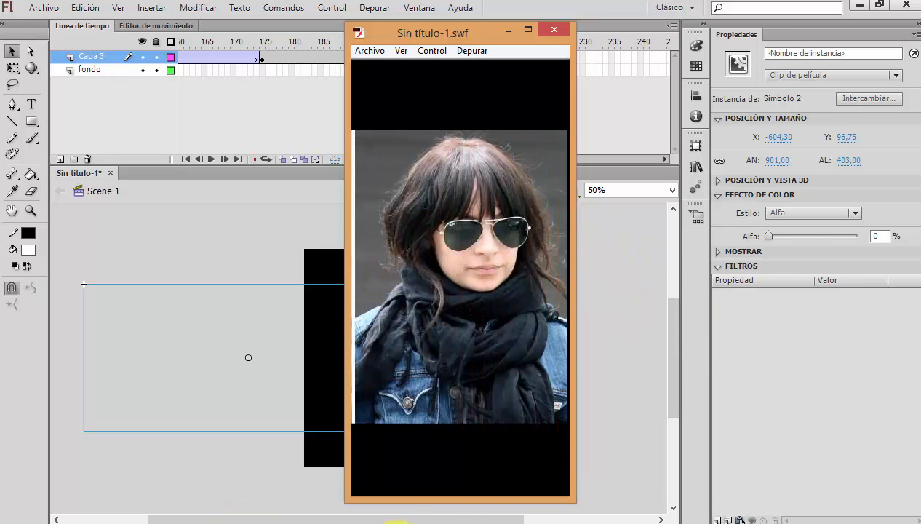
pyautogui.click(847, 475)
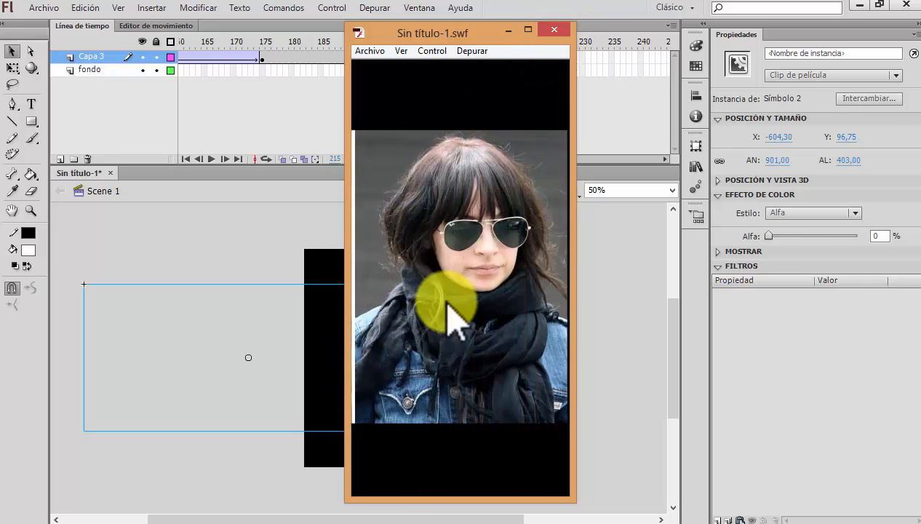
pyautogui.click(554, 31)
pyautogui.click(477, 160)
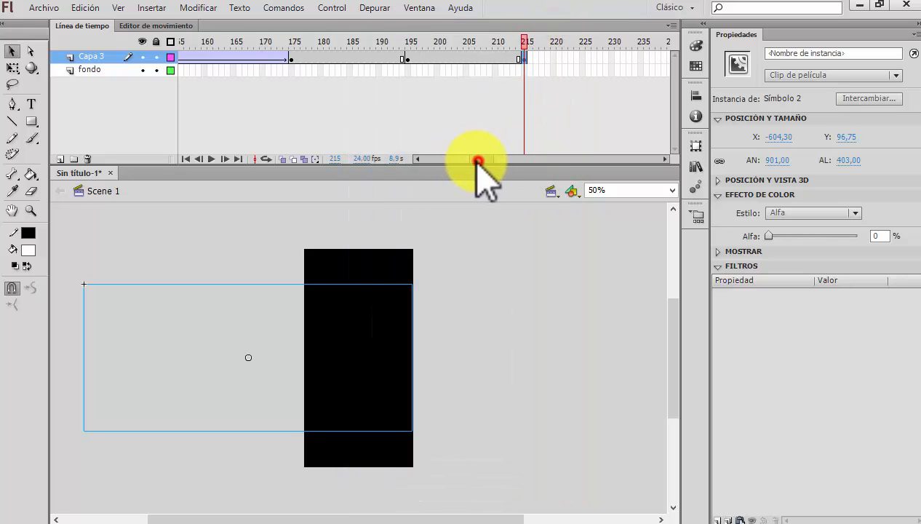
# Extend the still stretch after frame 95 of Capa 3 by inserting frames until the next keyframe sits at frame 127
pyautogui.moveTo(478, 159); pyautogui.dragTo(464, 161)
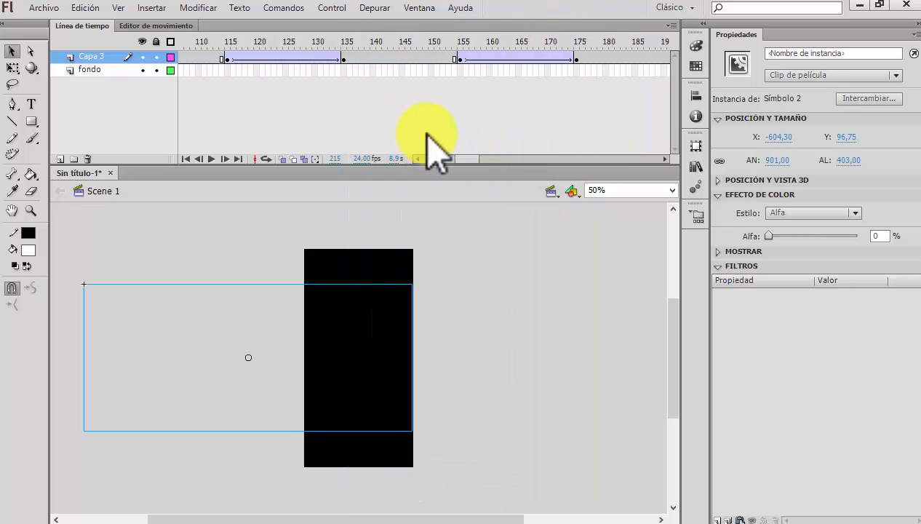
pyautogui.click(460, 160)
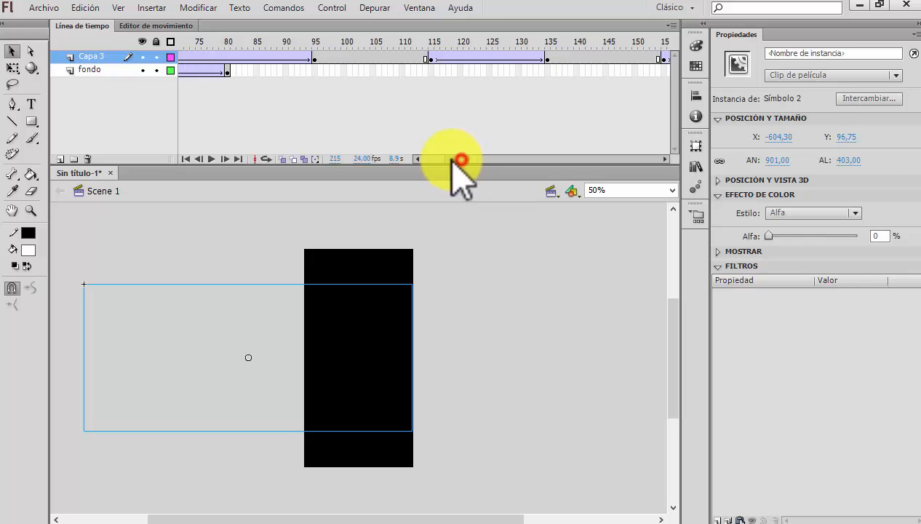
pyautogui.click(367, 58)
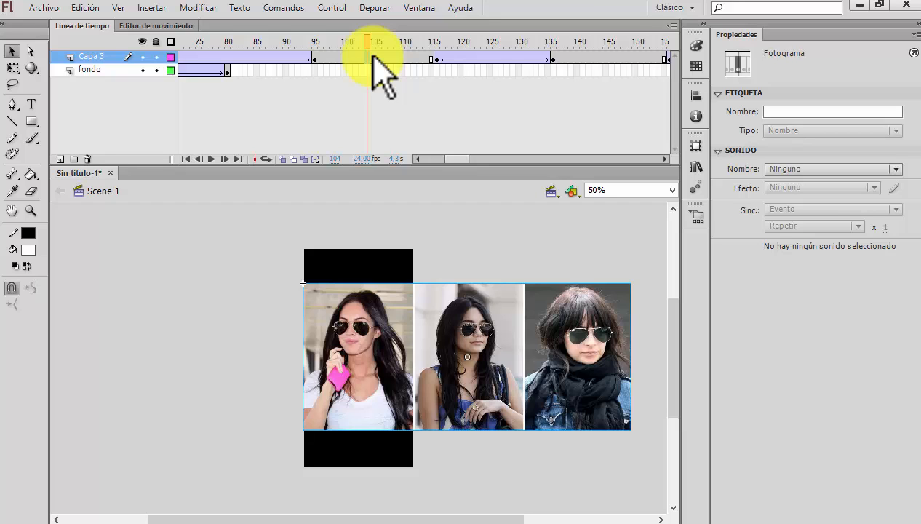
pyautogui.rightClick(373, 57)
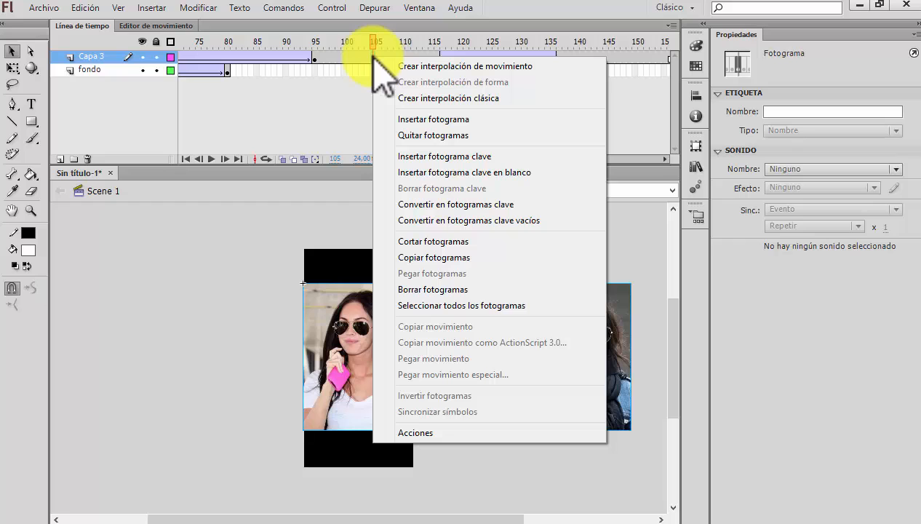
pyautogui.click(369, 58)
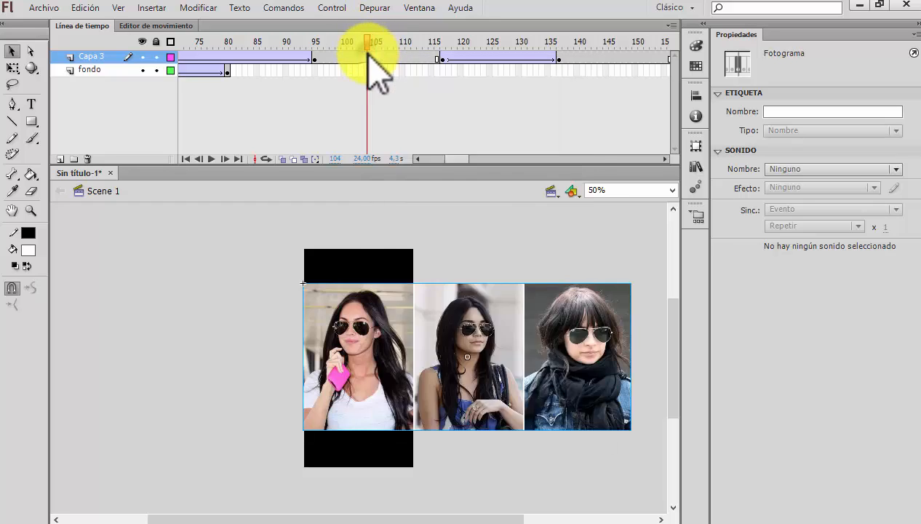
pyautogui.rightClick(369, 58)
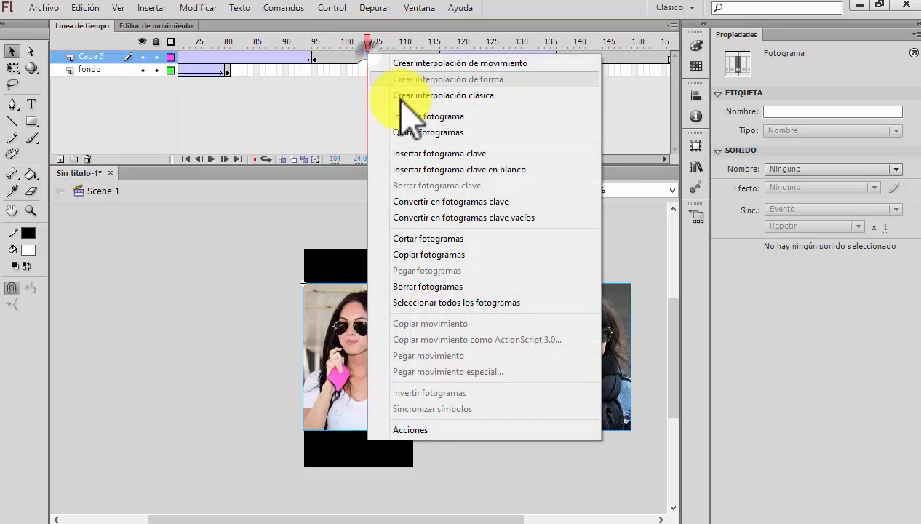
pyautogui.click(362, 58)
pyautogui.rightClick(362, 58)
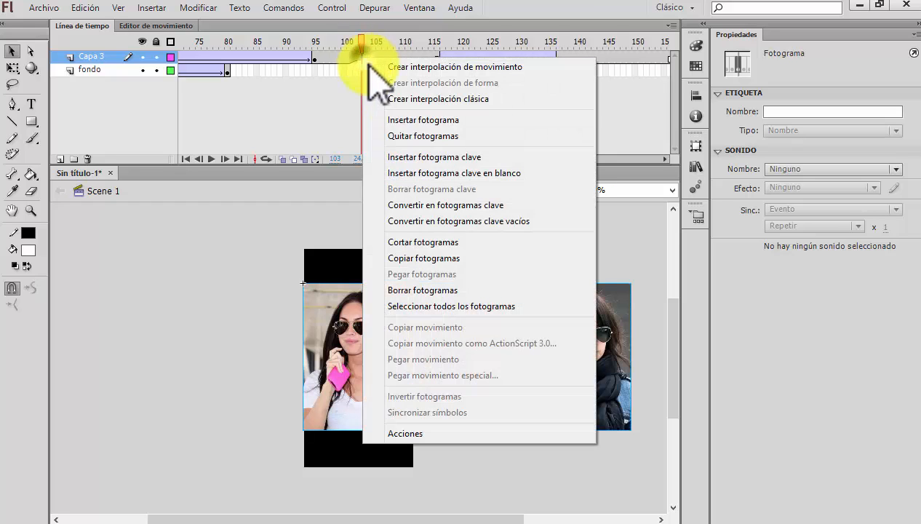
pyautogui.click(426, 120)
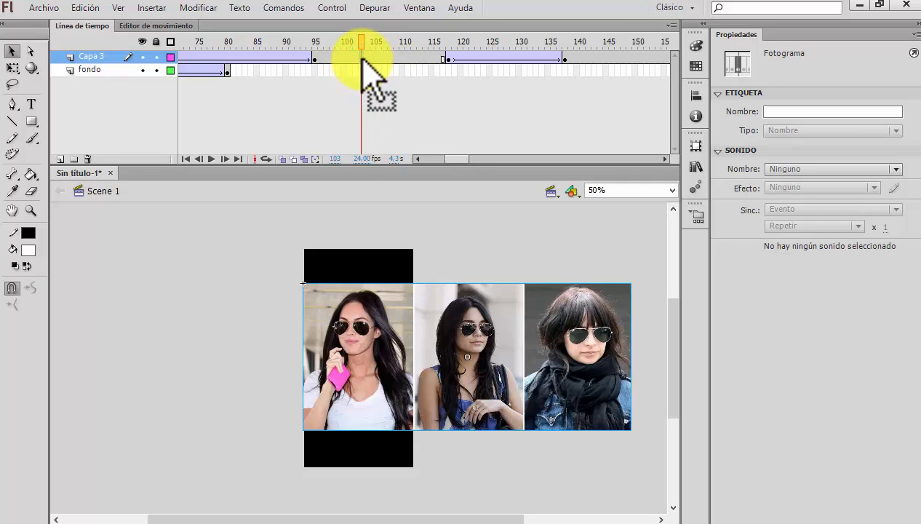
pyautogui.moveTo(390, 61); pyautogui.dragTo(342, 70)
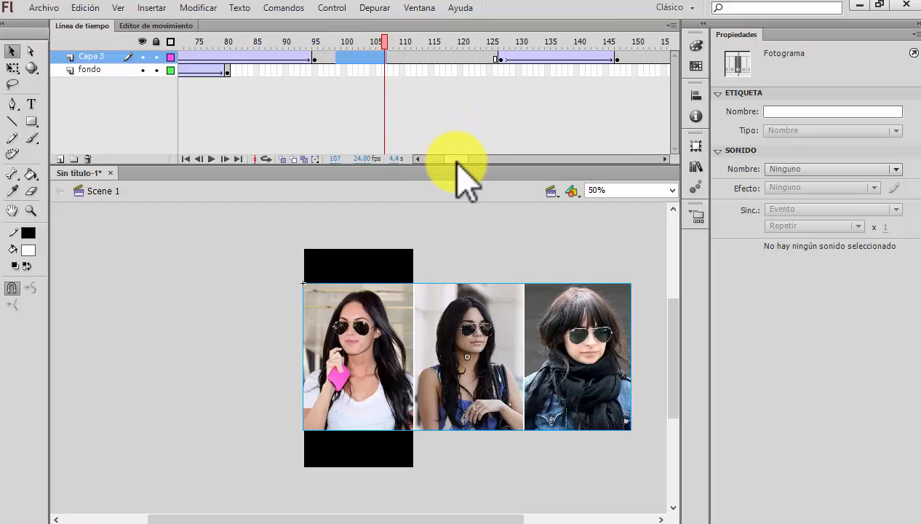
# Insert eight extra frames in the second photo's hold and eight in the third photo's hold on Capa 3
pyautogui.moveTo(456, 159); pyautogui.dragTo(464, 158)
pyautogui.moveTo(513, 58); pyautogui.dragTo(553, 55)
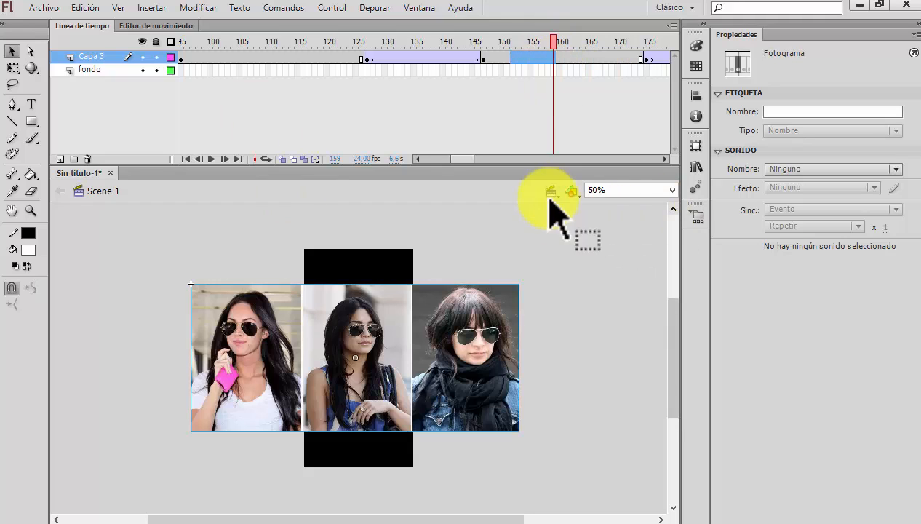
pyautogui.moveTo(460, 159); pyautogui.dragTo(487, 159)
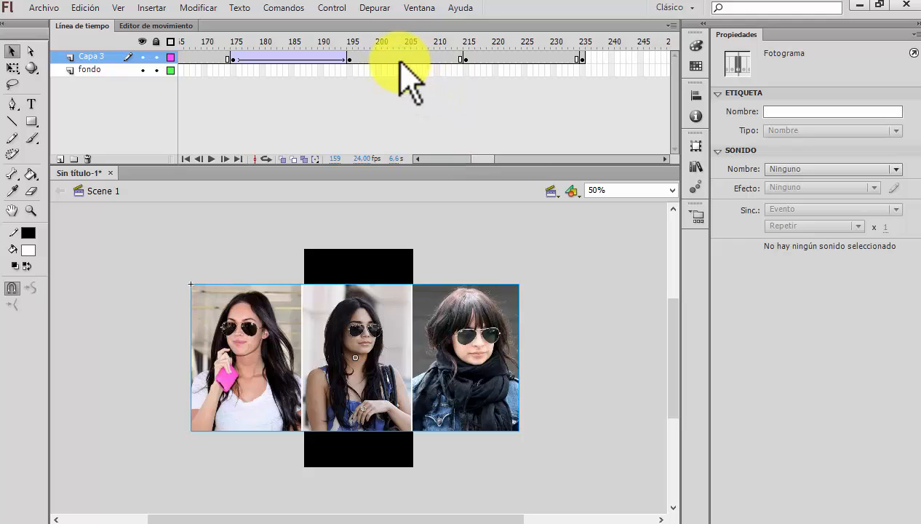
pyautogui.click(414, 58)
pyautogui.moveTo(421, 58); pyautogui.dragTo(428, 66)
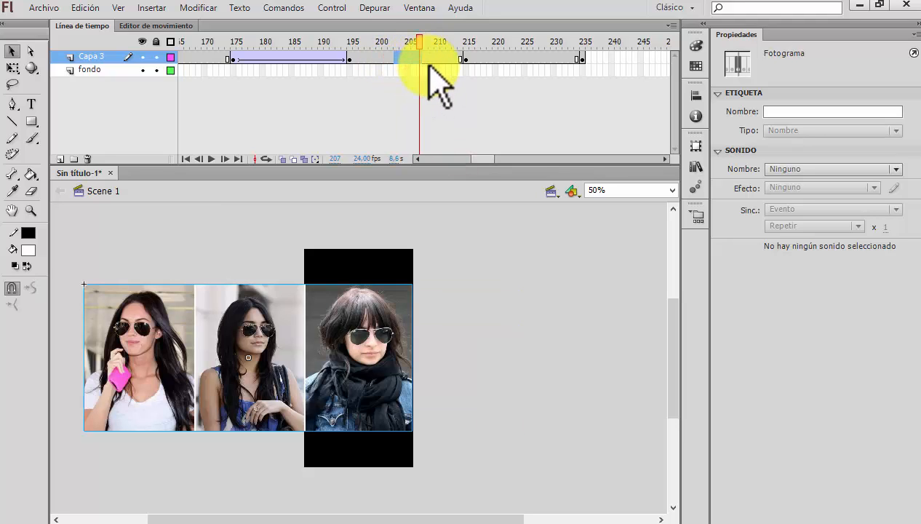
pyautogui.click(438, 61)
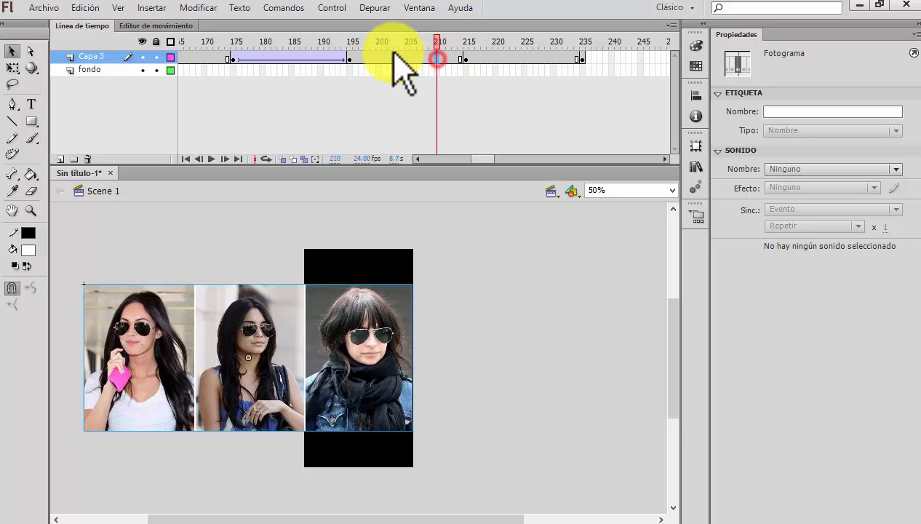
pyautogui.moveTo(404, 58); pyautogui.dragTo(425, 63)
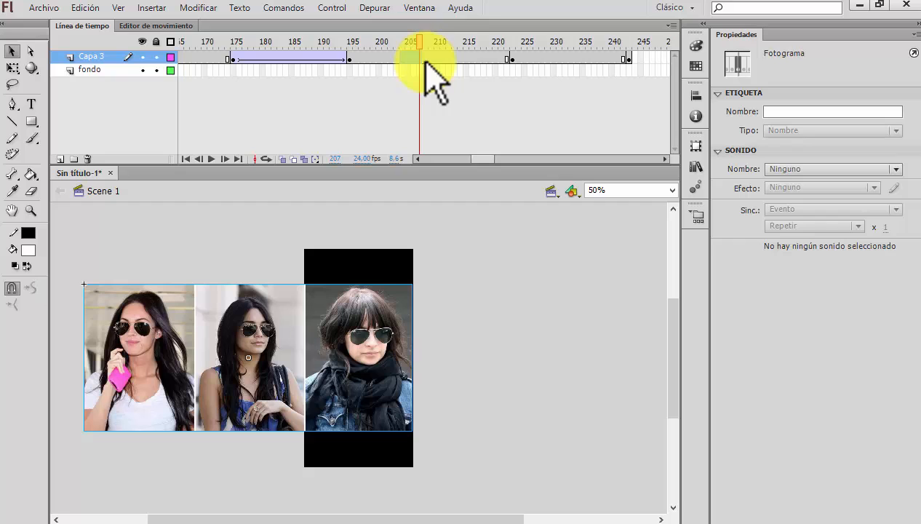
# Test the movie to review the longer pauses on the three photos
pyautogui.click(309, 108)
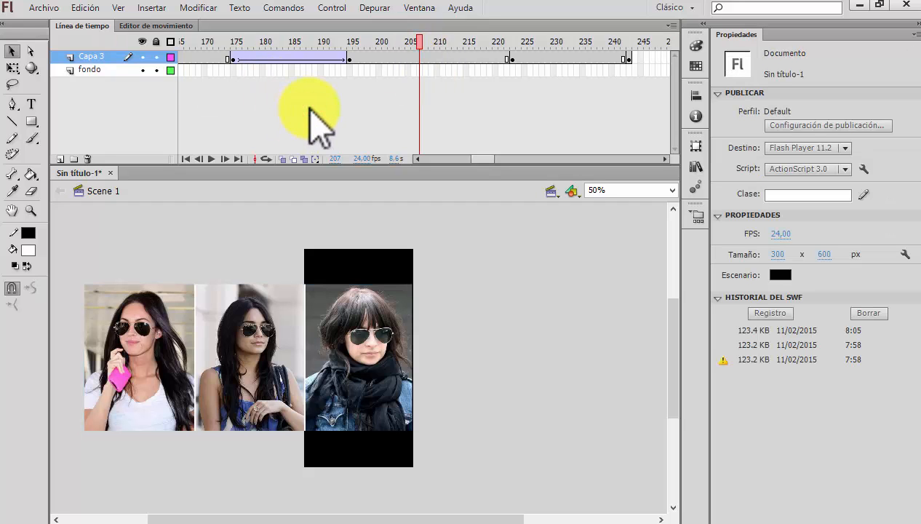
pyautogui.hotkey('ctrl', 'Return')
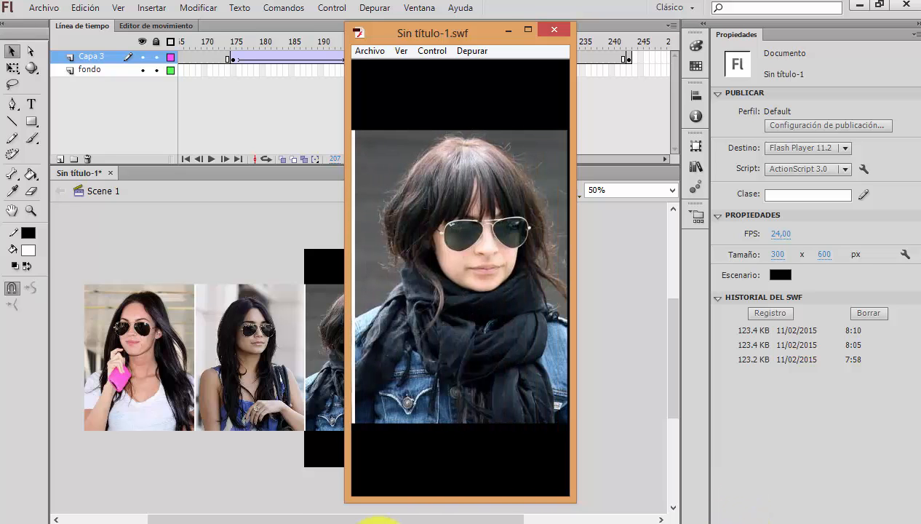
pyautogui.click(405, 523)
pyautogui.click(861, 473)
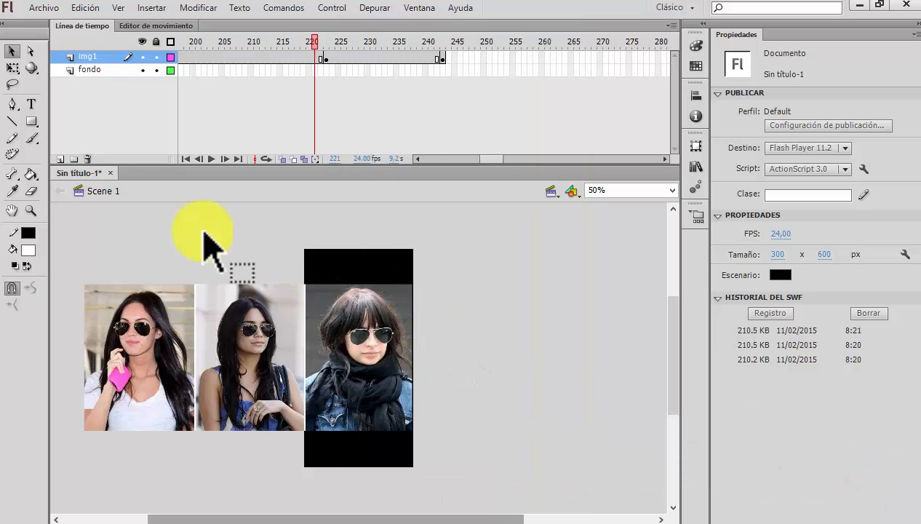
# Add a new layer above img1 and insert a keyframe in it at frame 223
pyautogui.click(59, 158)
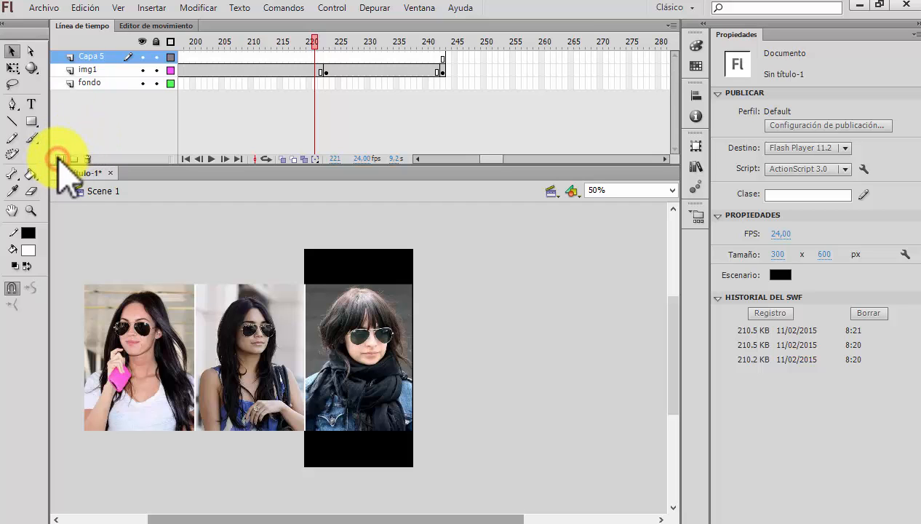
pyautogui.click(326, 58)
pyautogui.rightClick(326, 58)
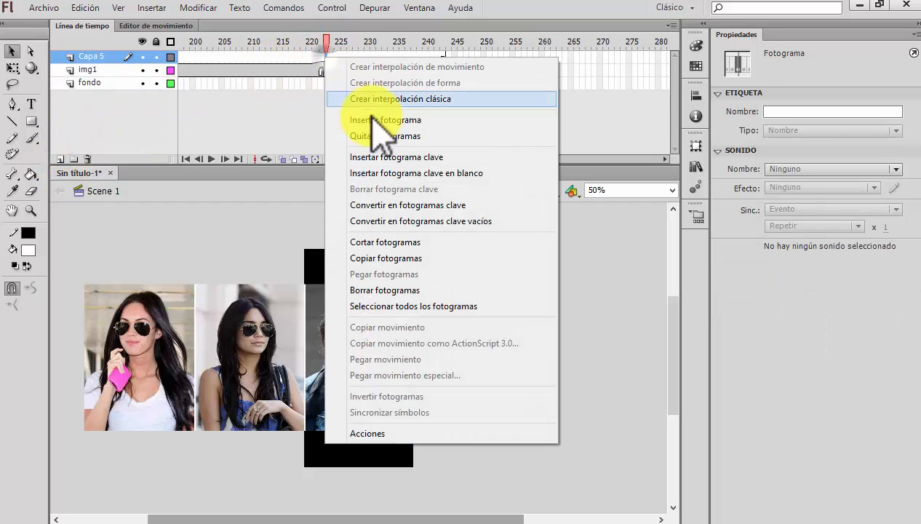
pyautogui.click(393, 156)
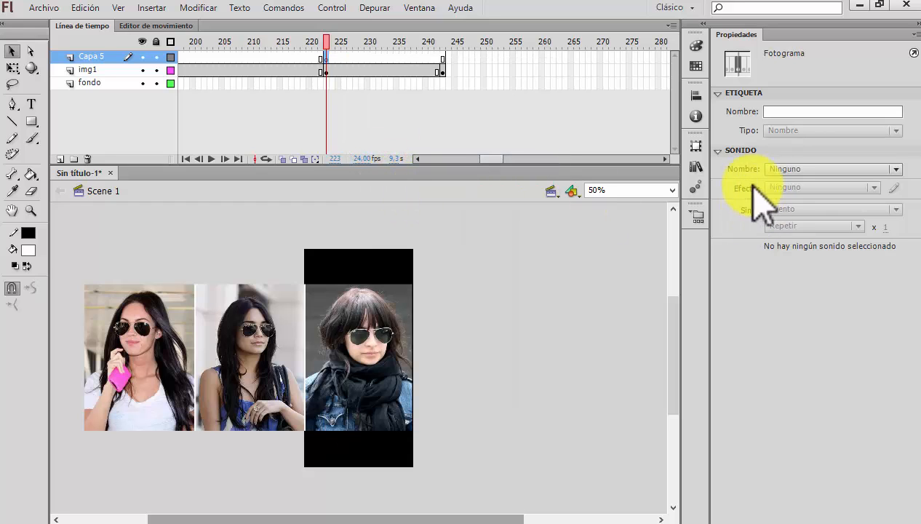
# Preview the library images and place ray ban (2).jpg on the stage at frame 223 of Capa 5
pyautogui.click(695, 166)
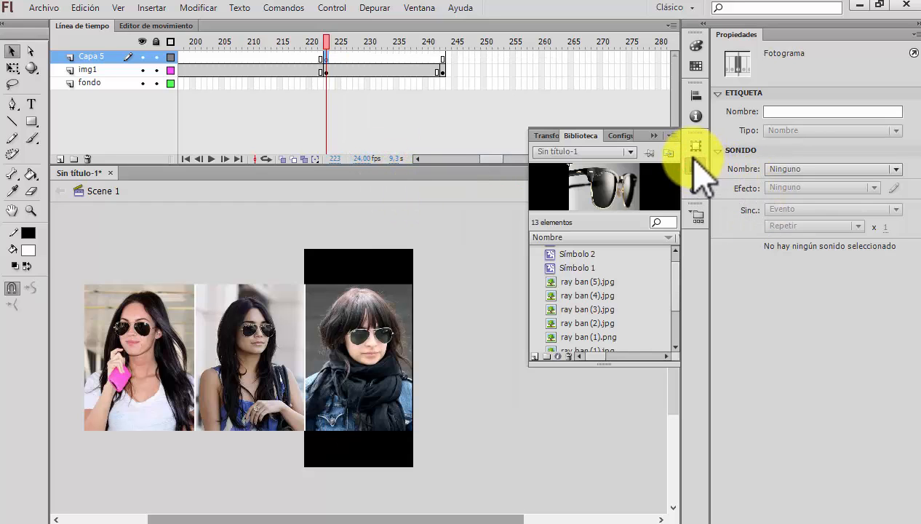
pyautogui.click(585, 282)
pyautogui.click(575, 295)
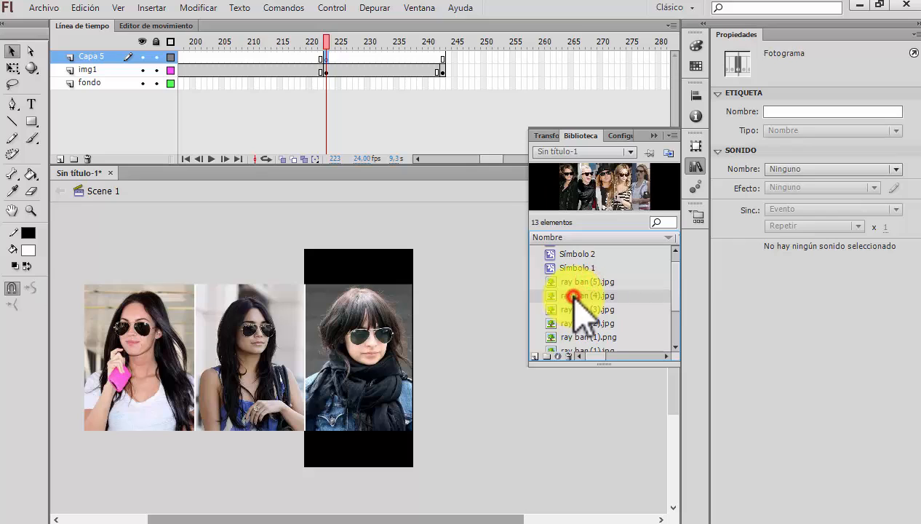
pyautogui.click(580, 309)
pyautogui.click(582, 323)
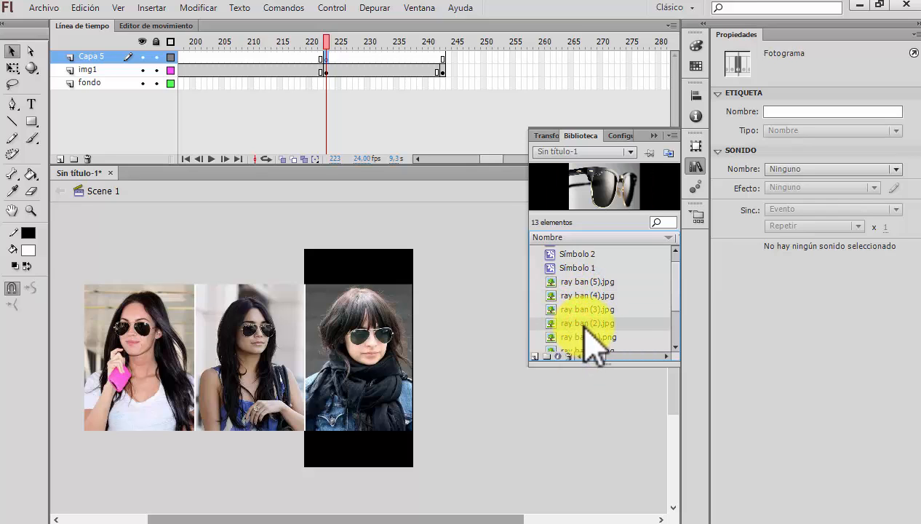
pyautogui.moveTo(586, 324); pyautogui.dragTo(413, 336)
pyautogui.moveTo(336, 233); pyautogui.dragTo(391, 278)
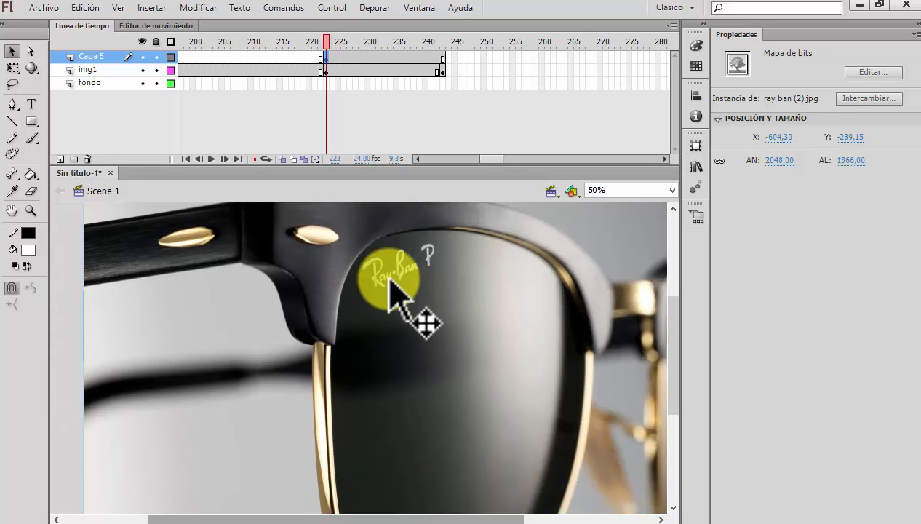
# Scale the glasses photo proportionally to about 901 x 601 px and position it at X 0, Y -1
pyautogui.hotkey('ctrl', 't')
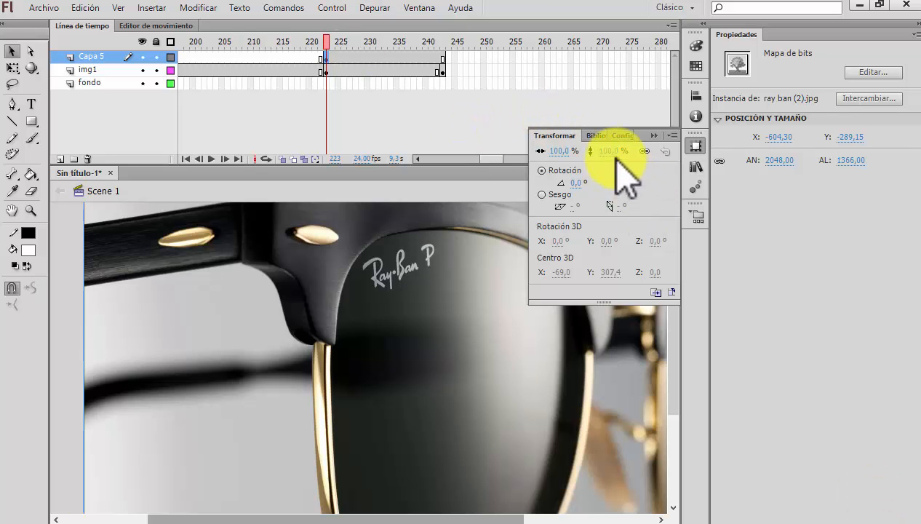
pyautogui.moveTo(617, 156); pyautogui.dragTo(572, 152)
pyautogui.moveTo(416, 323); pyautogui.dragTo(416, 292)
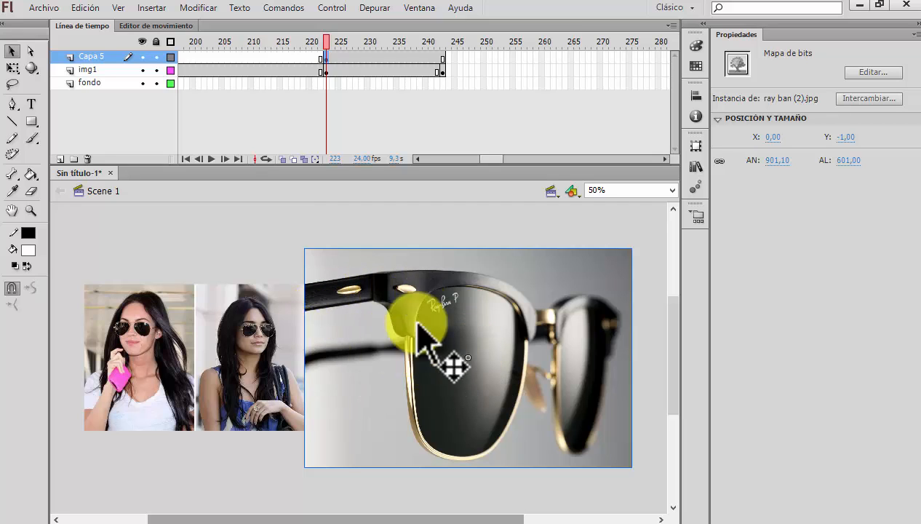
# Convert the glasses photo into a Clip de película symbol with the default name
pyautogui.click(491, 315)
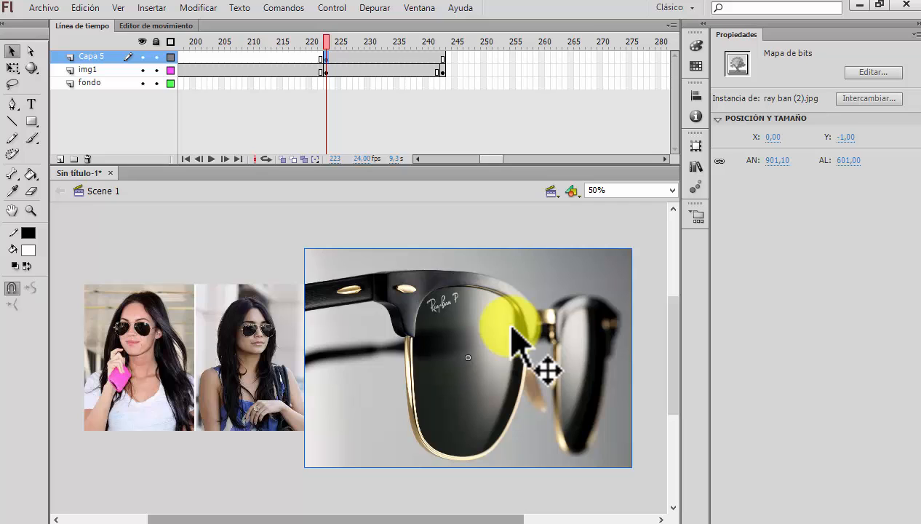
pyautogui.press('F8')
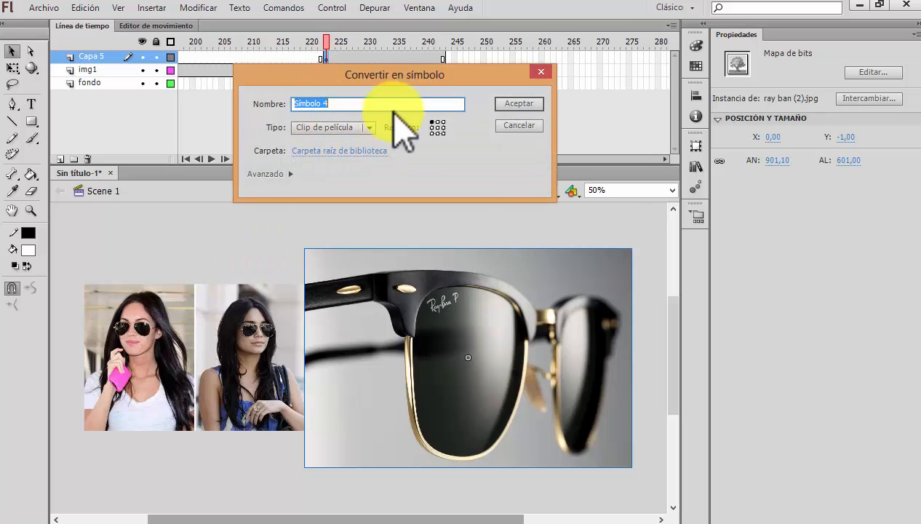
pyautogui.click(519, 103)
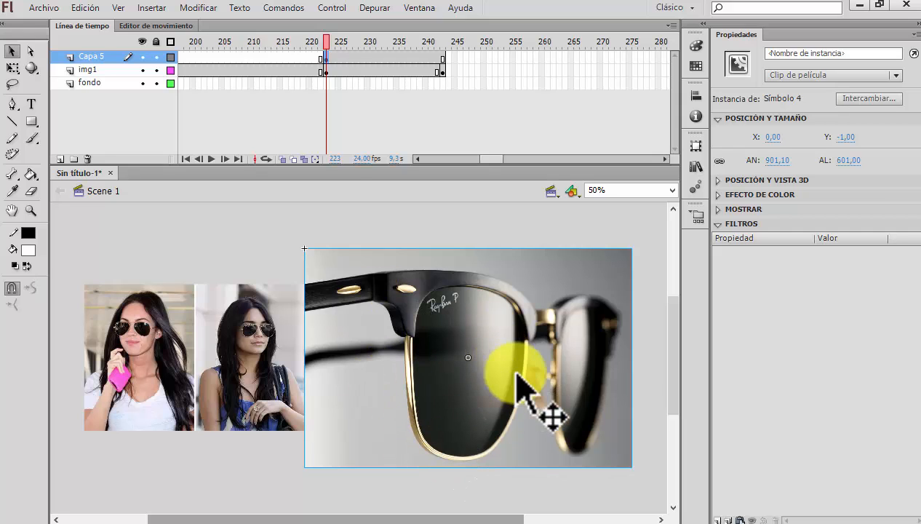
# Insert a keyframe at frame 243 of the Capa 5 layer
pyautogui.click(443, 57)
pyautogui.rightClick(443, 58)
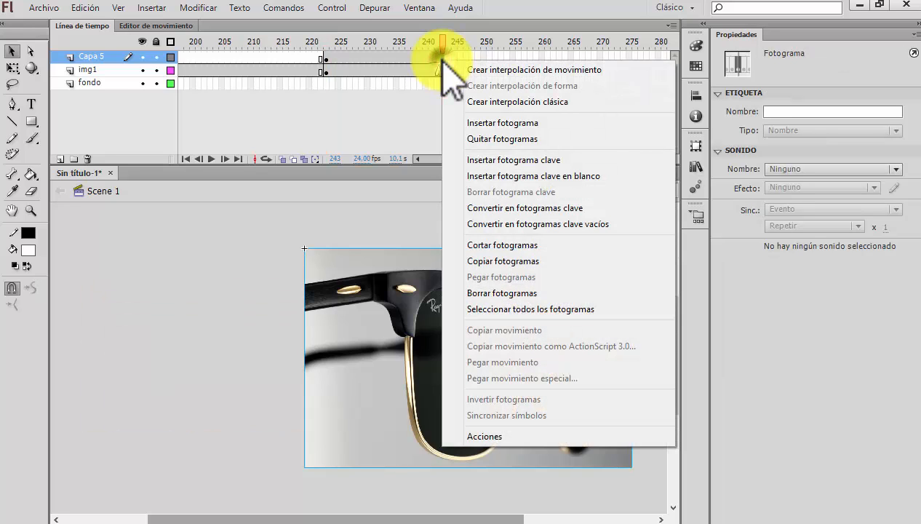
pyautogui.click(555, 161)
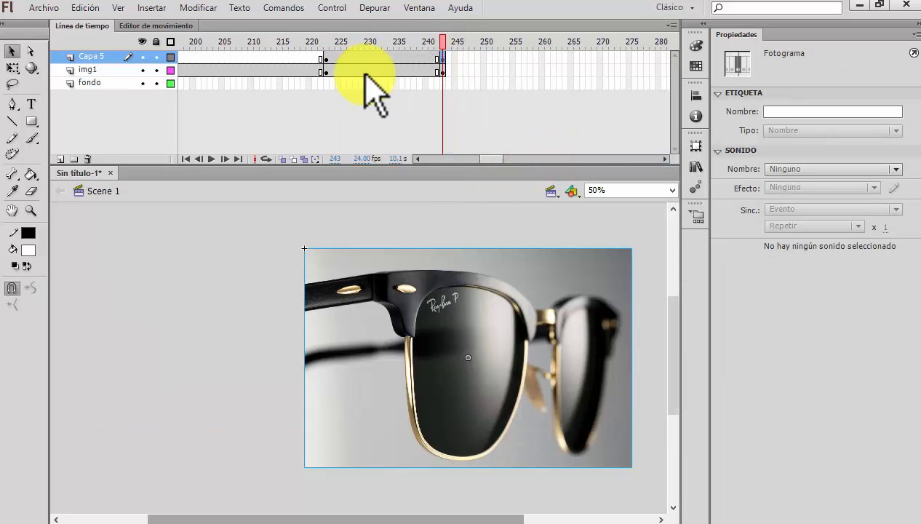
# Add a Desenfoque filter to the glasses clip at frame 223 of Capa 5
pyautogui.click(326, 58)
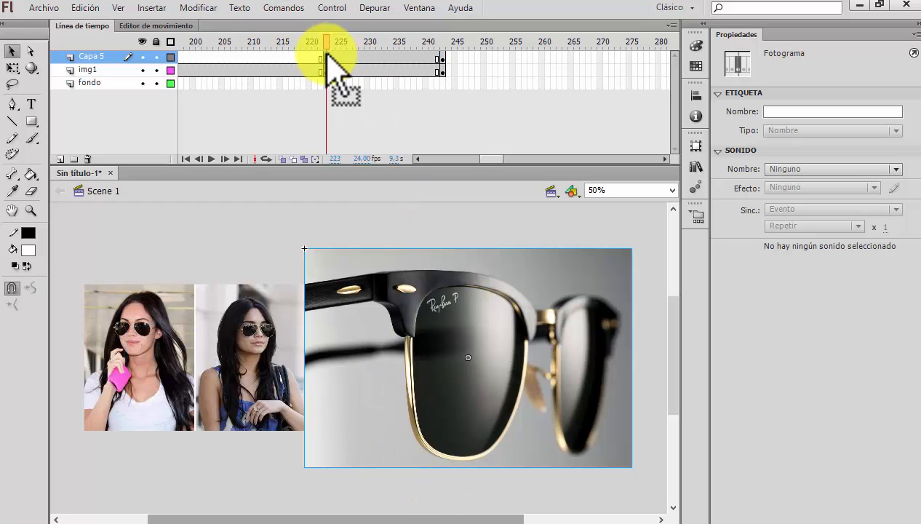
pyautogui.click(486, 314)
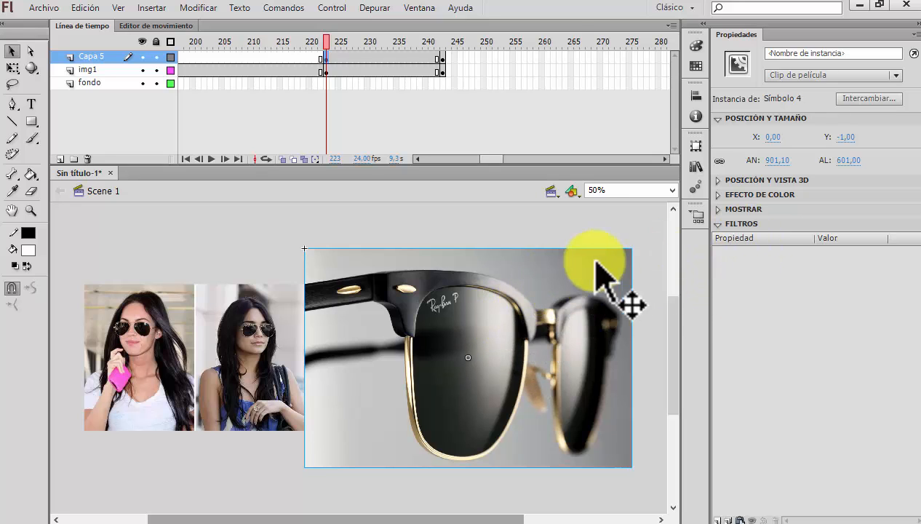
pyautogui.click(327, 58)
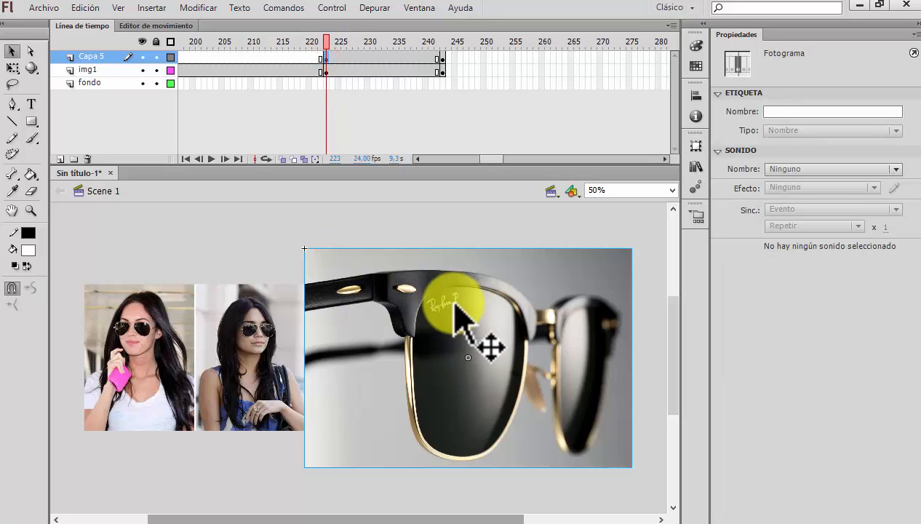
pyautogui.click(519, 348)
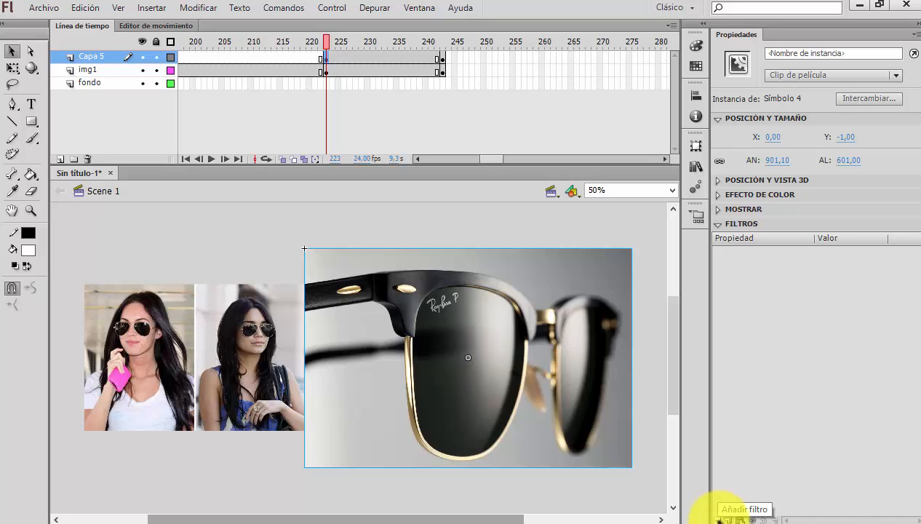
pyautogui.click(719, 519)
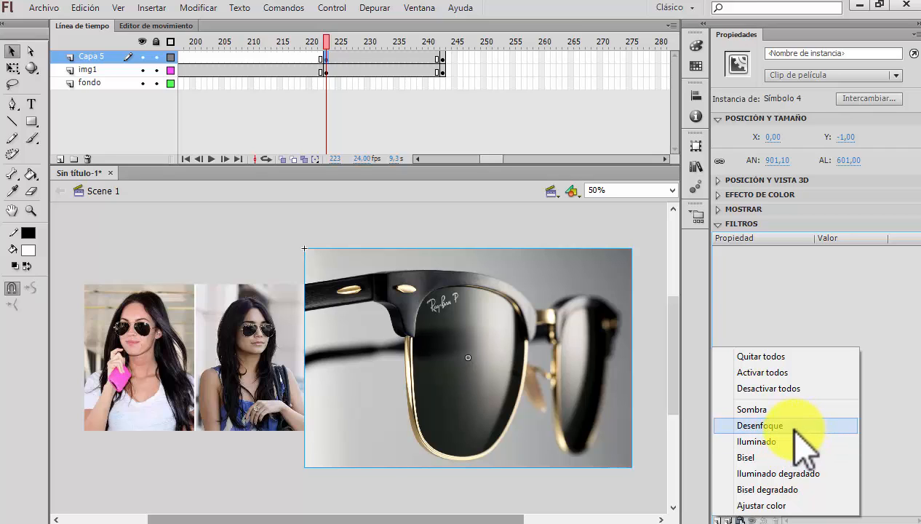
pyautogui.click(772, 426)
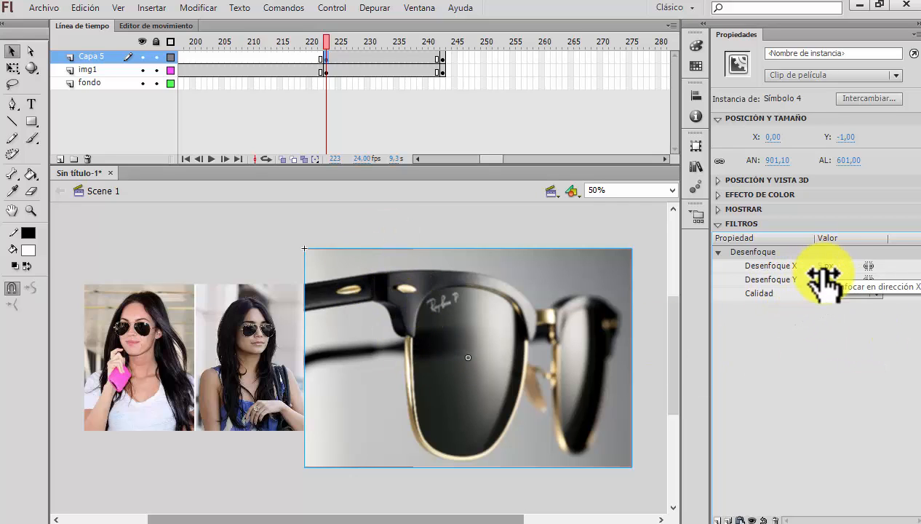
# Try different Desenfoque X and Y amounts on the glasses clip, linked and unlinked, and reset both to 5 px
pyautogui.moveTo(823, 267); pyautogui.dragTo(767, 254)
pyautogui.write('5')
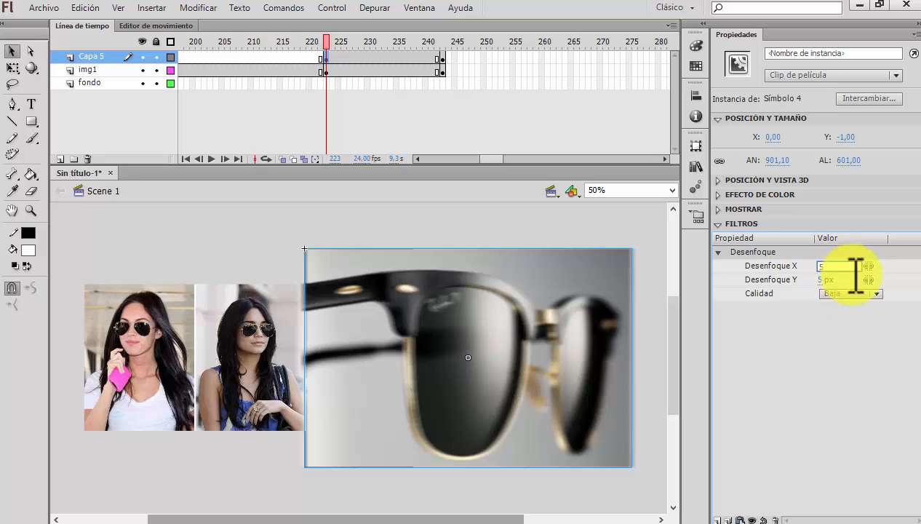
pyautogui.press('Return')
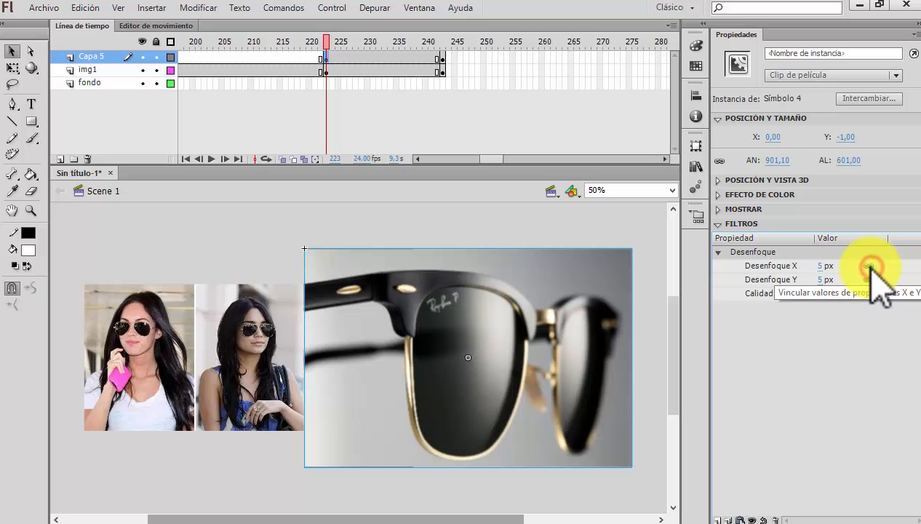
pyautogui.moveTo(821, 275); pyautogui.dragTo(806, 264)
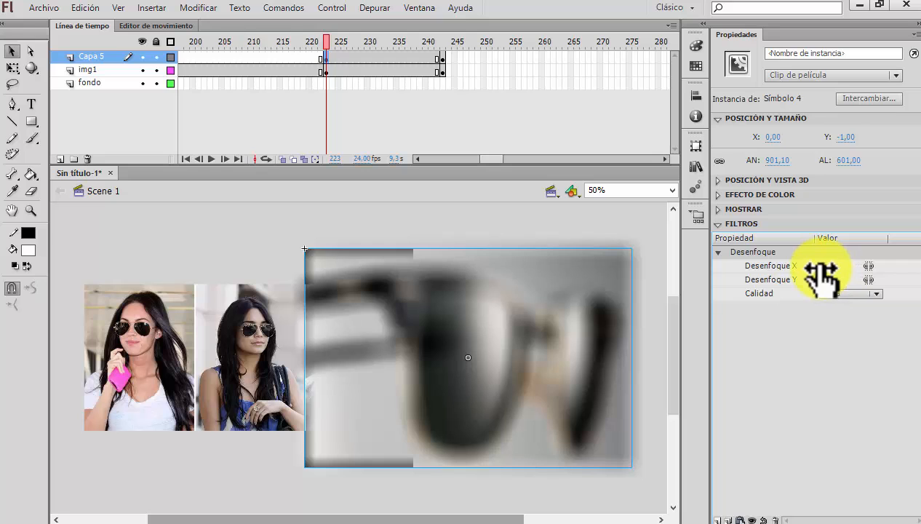
pyautogui.moveTo(821, 269); pyautogui.dragTo(918, 291)
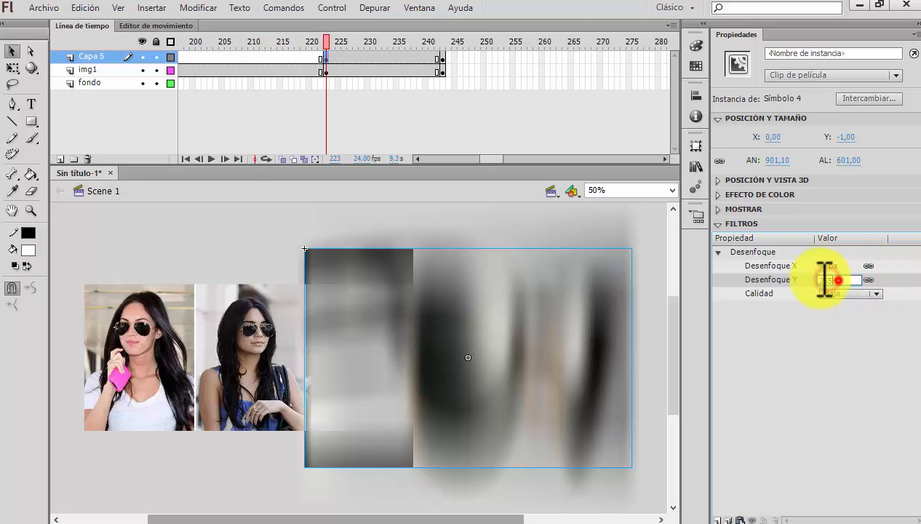
pyautogui.write('5')
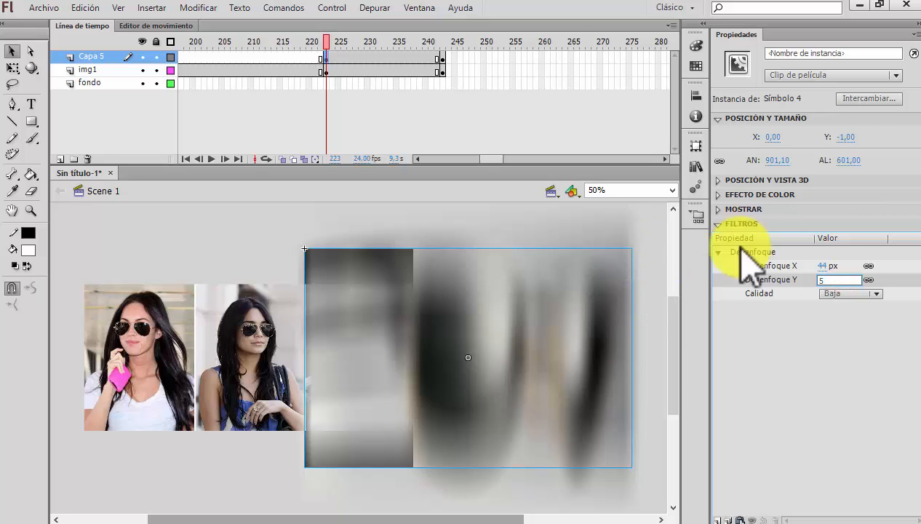
pyautogui.click(825, 271)
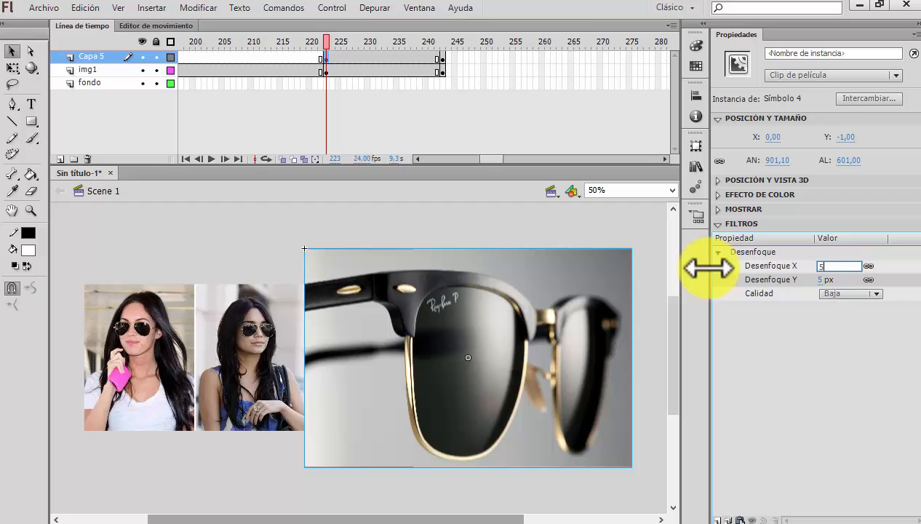
pyautogui.moveTo(822, 280); pyautogui.dragTo(904, 262)
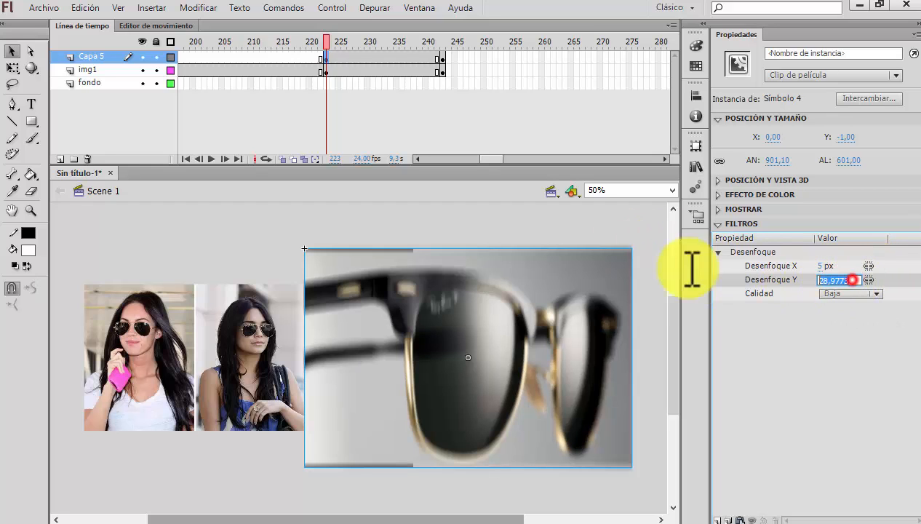
pyautogui.click(901, 269)
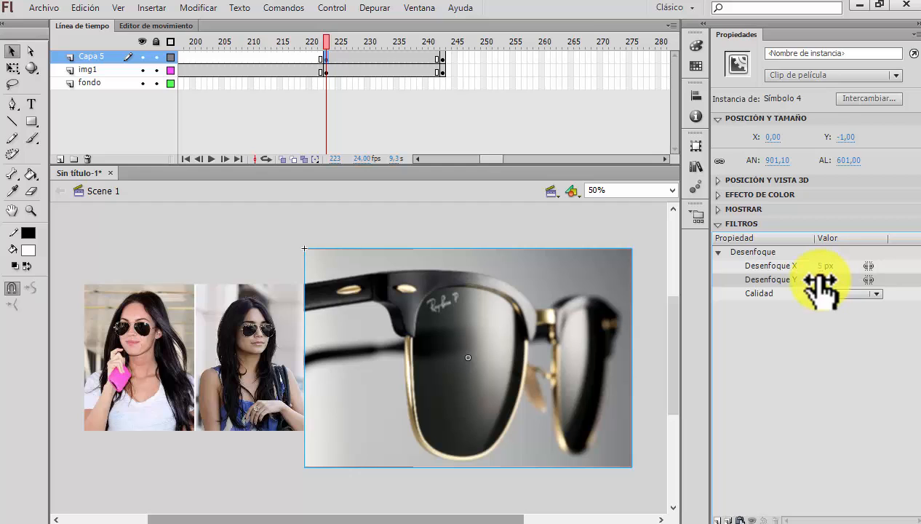
# Set Desenfoque Y to 143 px at frame 223 and create a classic tween between frames 223 and 243 of Capa 5
pyautogui.moveTo(820, 281); pyautogui.dragTo(910, 277)
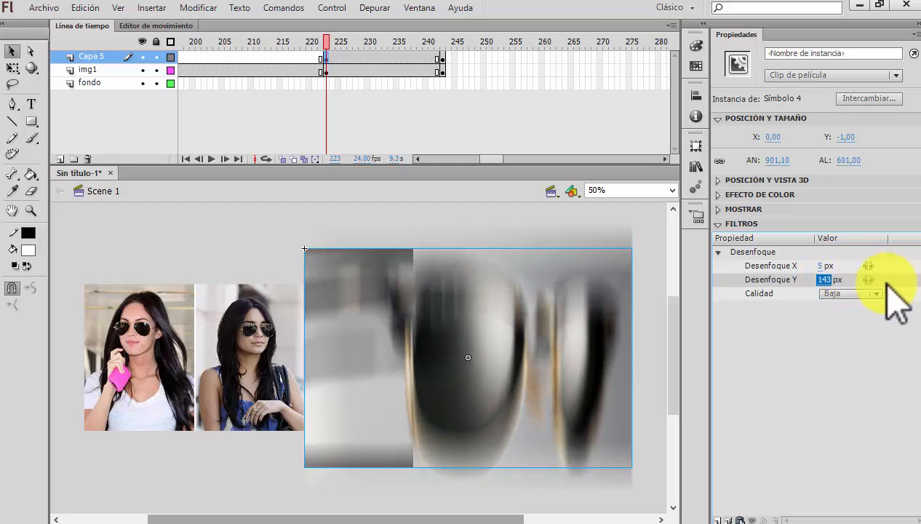
pyautogui.click(439, 58)
pyautogui.click(442, 58)
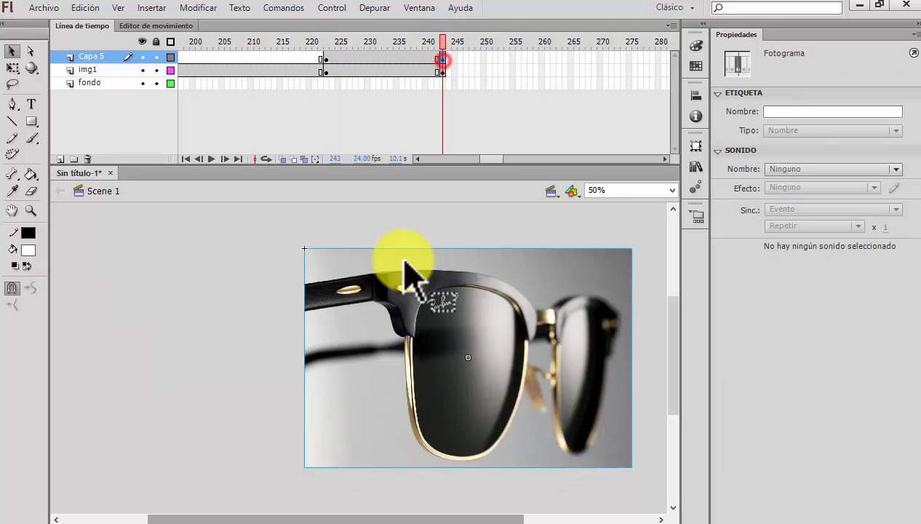
pyautogui.rightClick(368, 56)
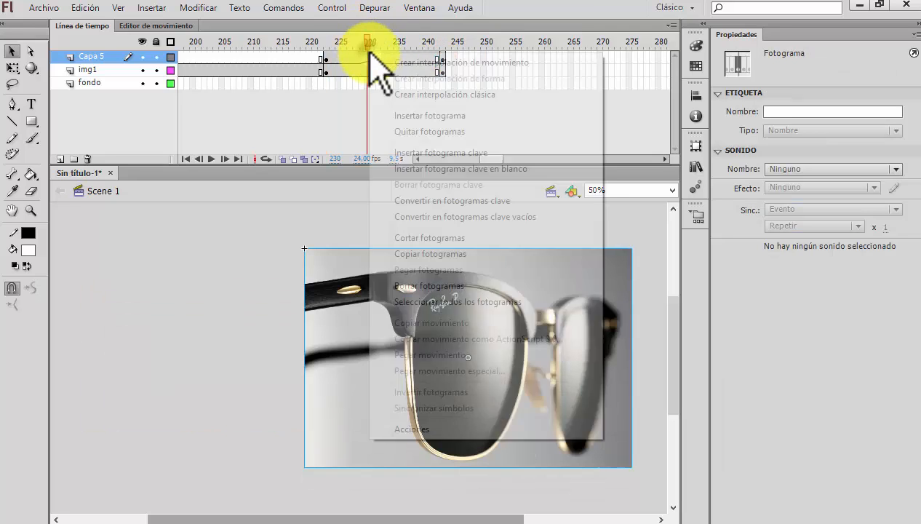
pyautogui.click(412, 95)
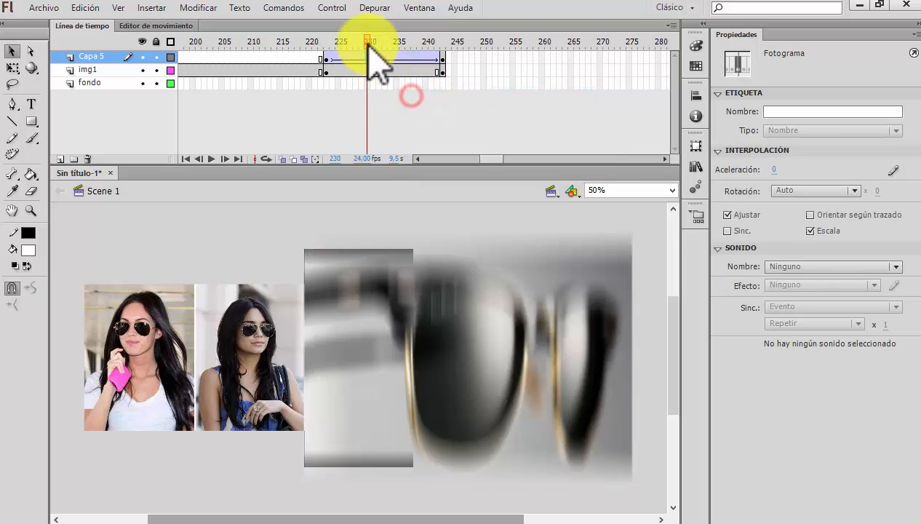
pyautogui.moveTo(370, 41); pyautogui.dragTo(444, 72)
pyautogui.click(430, 222)
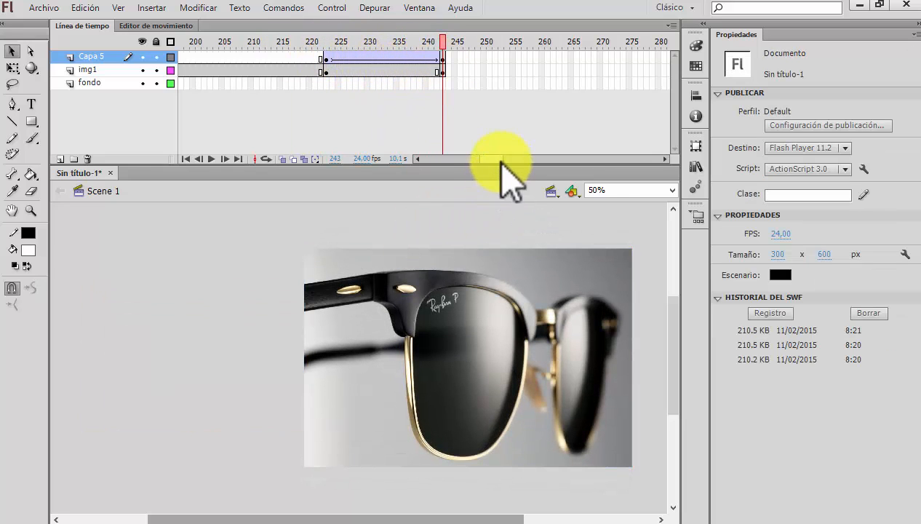
# Insert a keyframe at frame 270 of the Capa 5 layer
pyautogui.moveTo(497, 157); pyautogui.dragTo(500, 160)
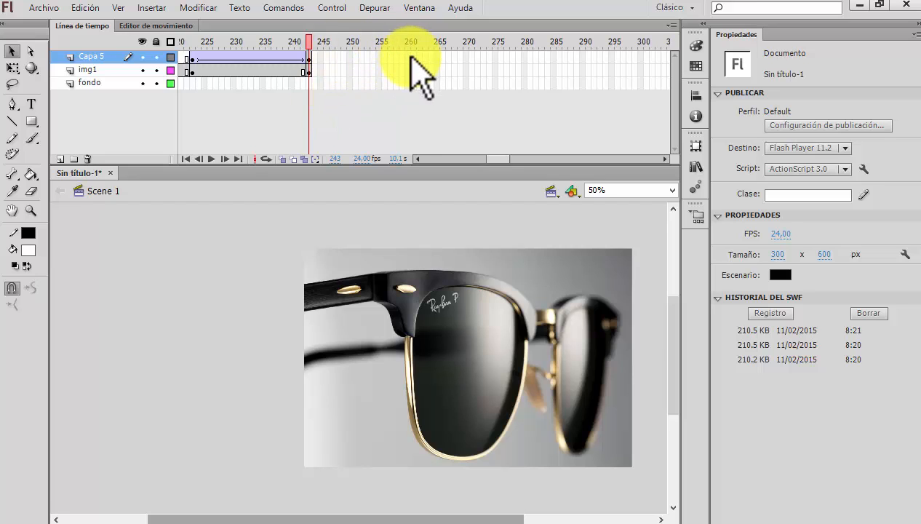
pyautogui.rightClick(465, 57)
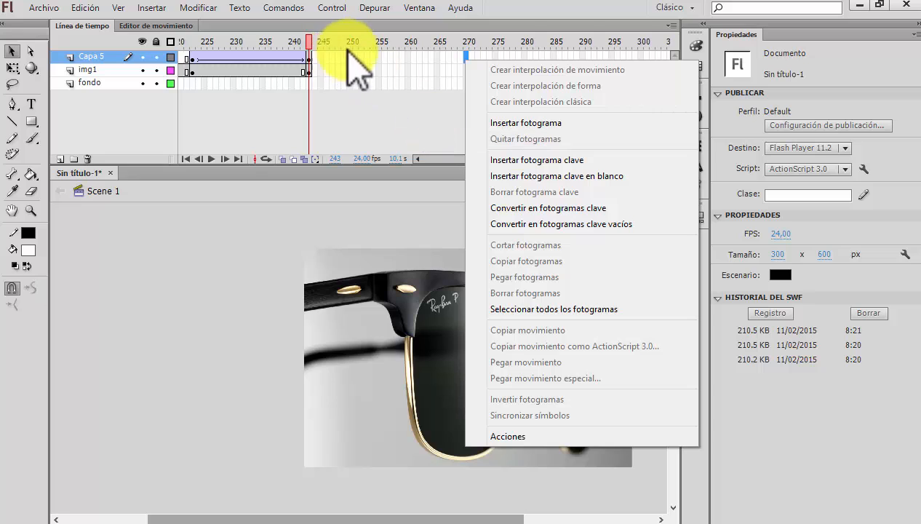
pyautogui.click(546, 162)
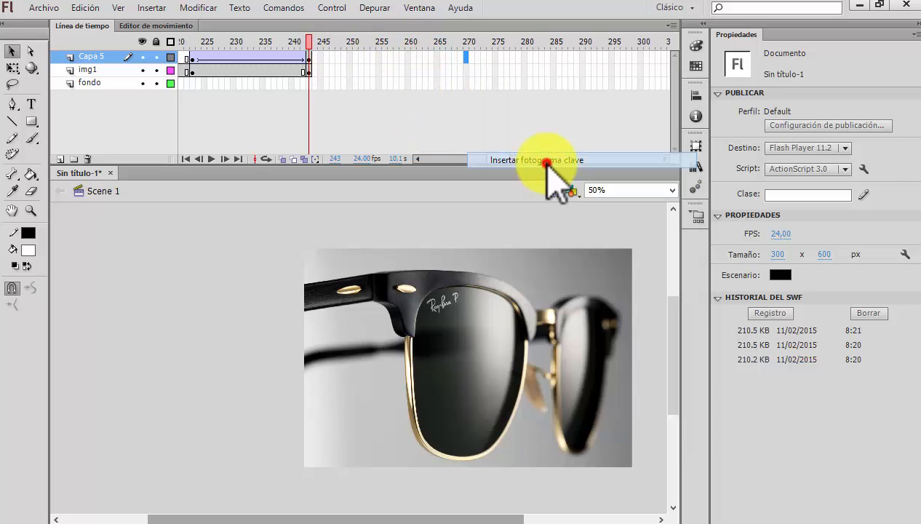
# Move the glasses clip at frame 270 horizontally to X -508, keeping Y at -1
pyautogui.click(475, 342)
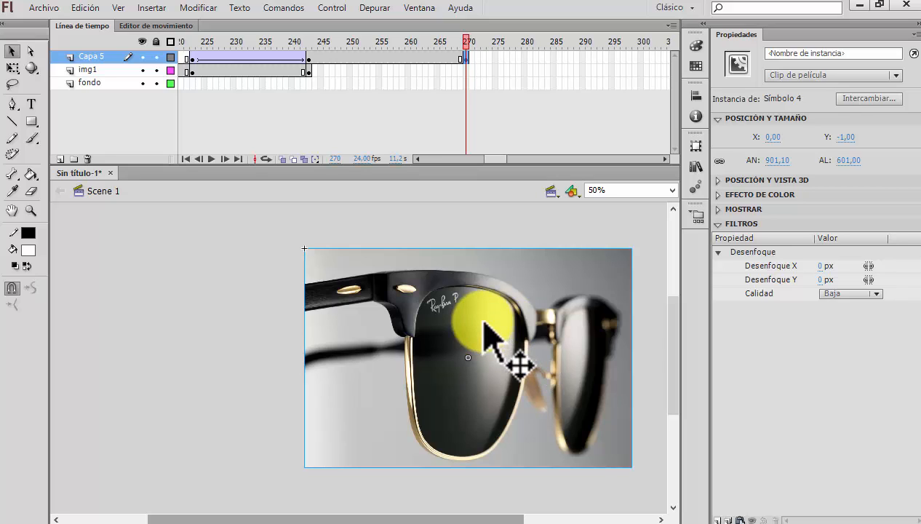
pyautogui.press('Left')
pyautogui.press('Left')
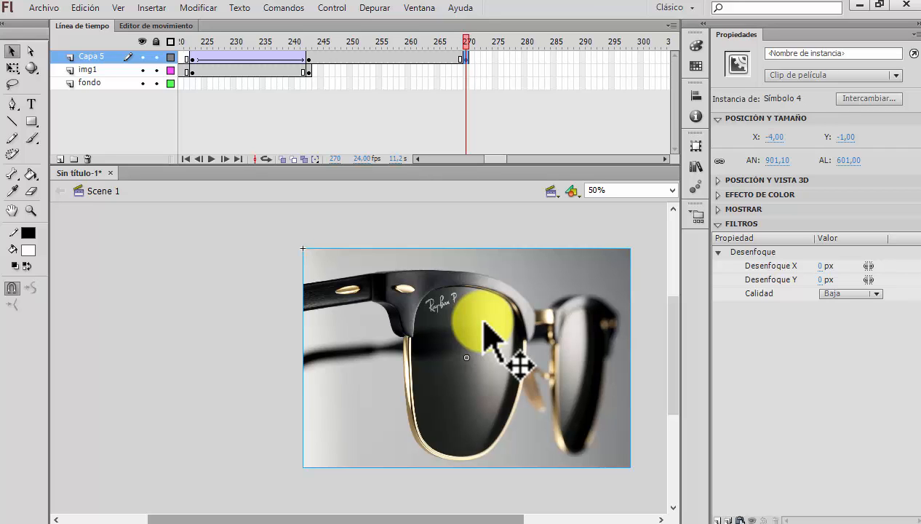
pyautogui.hotkey('shift', 'Left')
pyautogui.hotkey('shift', 'Left')
pyautogui.hotkey('shift', 'Left')
pyautogui.hotkey('shift', 'Left')
pyautogui.hotkey('shift', 'Left')
pyautogui.hotkey('shift', 'Left')
pyautogui.hotkey('shift', 'Left')
pyautogui.hotkey('shift', 'Left')
pyautogui.hotkey('shift', 'Left')
pyautogui.hotkey('shift', 'Left')
pyautogui.hotkey('shift', 'Left')
pyautogui.hotkey('shift', 'Left')
pyautogui.hotkey('shift', 'Left')
pyautogui.hotkey('shift', 'Left')
pyautogui.hotkey('shift', 'Left')
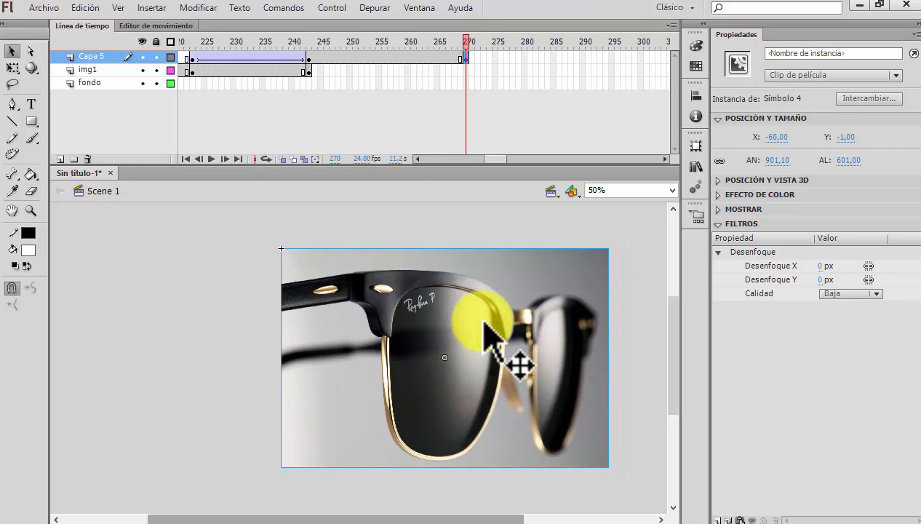
pyautogui.hotkey('shift', 'Left')
pyautogui.hotkey('shift', 'Left')
pyautogui.hotkey('shift', 'Left')
pyautogui.hotkey('shift', 'Left')
pyautogui.hotkey('shift', 'Left')
pyautogui.hotkey('shift', 'Left')
pyautogui.hotkey('shift', 'Left')
pyautogui.hotkey('shift', 'Left')
pyautogui.hotkey('shift', 'Left')
pyautogui.hotkey('shift', 'Left')
pyautogui.hotkey('shift', 'Left')
pyautogui.hotkey('shift', 'Left')
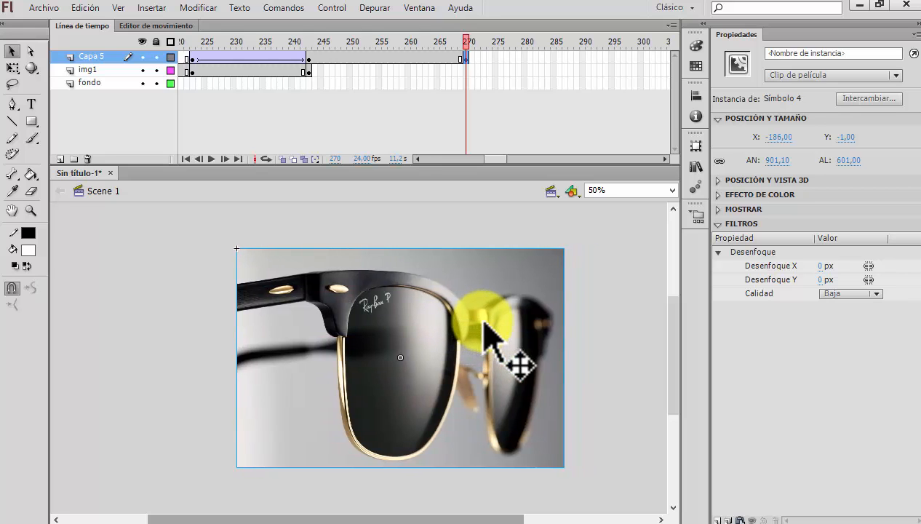
pyautogui.hotkey('shift', 'Left')
pyautogui.hotkey('shift', 'Left')
pyautogui.hotkey('shift', 'Left')
pyautogui.hotkey('shift', 'Left')
pyautogui.hotkey('shift', 'Left')
pyautogui.hotkey('shift', 'Left')
pyautogui.hotkey('shift', 'Left')
pyautogui.hotkey('shift', 'Left')
pyautogui.hotkey('shift', 'Left')
pyautogui.hotkey('shift', 'Left')
pyautogui.hotkey('shift', 'Left')
pyautogui.hotkey('shift', 'Left')
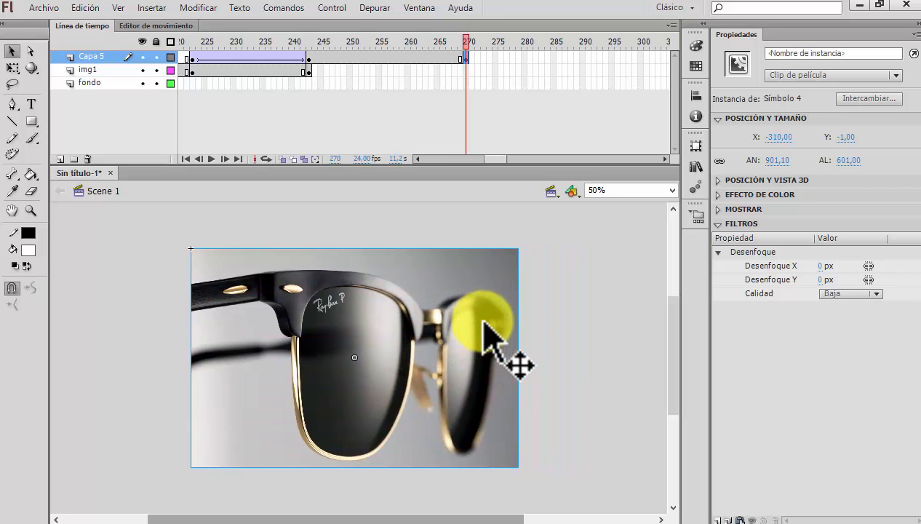
pyautogui.hotkey('shift', 'Left')
pyautogui.hotkey('shift', 'Left')
pyautogui.hotkey('shift', 'Left')
pyautogui.hotkey('shift', 'Left')
pyautogui.hotkey('shift', 'Left')
pyautogui.hotkey('shift', 'Left')
pyautogui.hotkey('shift', 'Left')
pyautogui.hotkey('shift', 'Left')
pyautogui.hotkey('shift', 'Left')
pyautogui.hotkey('shift', 'Left')
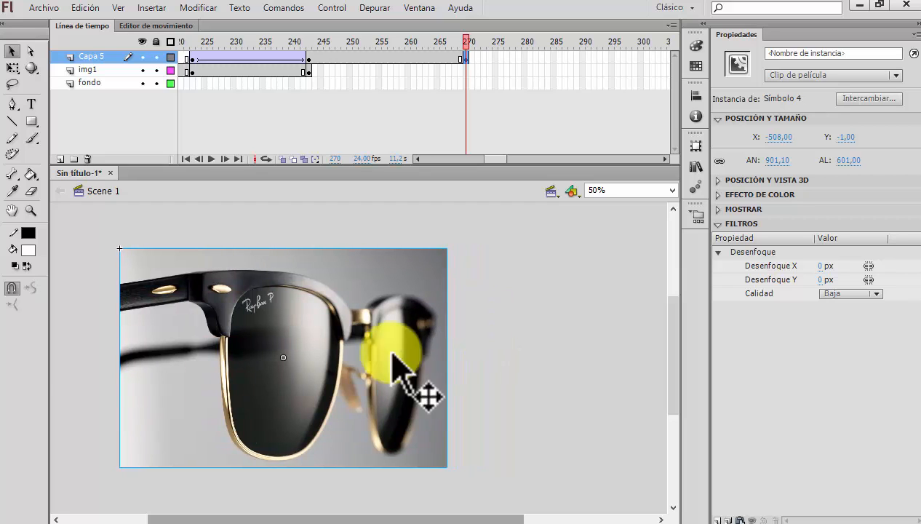
# Test the movie to preview the banner animation and close the preview
pyautogui.moveTo(468, 39)
pyautogui.mouseDown()
pyautogui.moveTo(313, 41)
pyautogui.moveTo(349, 55)
pyautogui.moveTo(475, 53)
pyautogui.mouseUp()
pyautogui.hotkey('ctrl', 'Return')
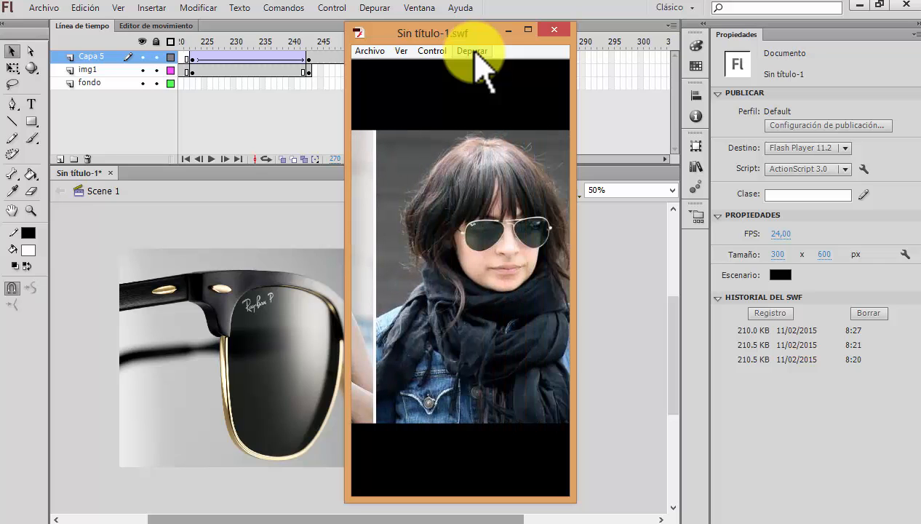
pyautogui.click(555, 30)
# Create a classic tween between frames 243 and 270 of Capa 5 and scrub through it
pyautogui.rightClick(385, 56)
pyautogui.click(447, 97)
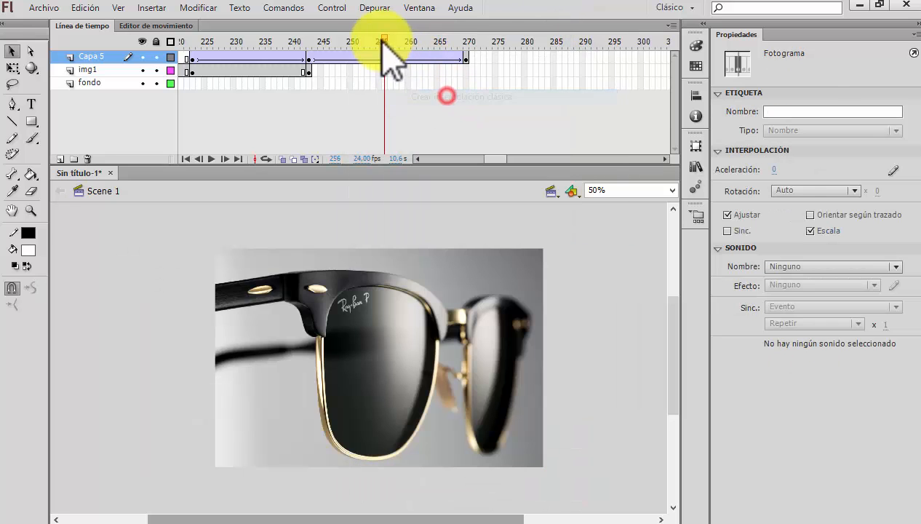
pyautogui.moveTo(384, 40); pyautogui.dragTo(584, 78)
# Insert extra frames within the glasses' sliding tween on Capa 5, extending its final keyframe to frame 322, and play it back
pyautogui.moveTo(493, 158); pyautogui.dragTo(504, 160)
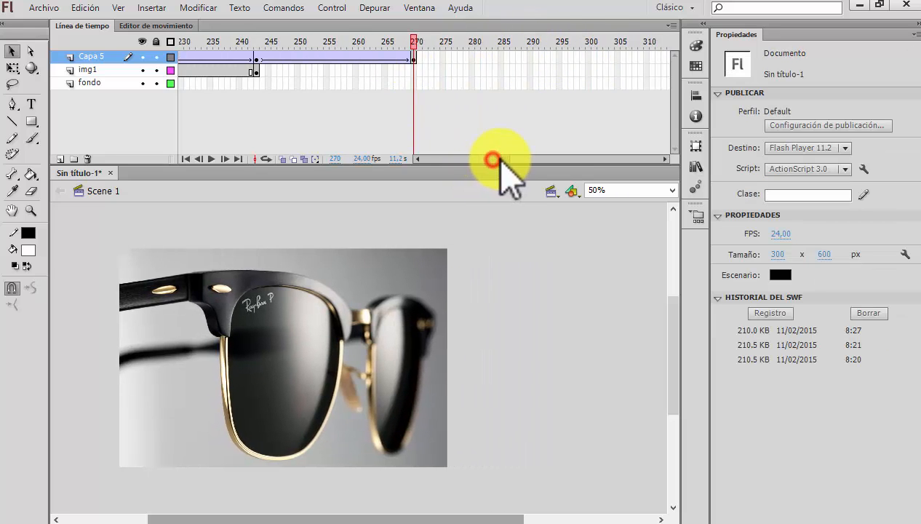
pyautogui.moveTo(424, 58); pyautogui.dragTo(345, 54)
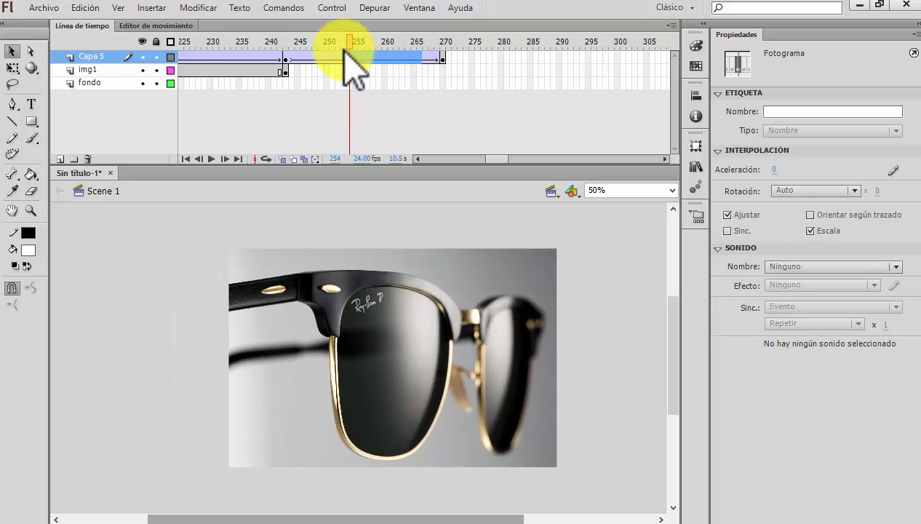
pyautogui.press('Return')
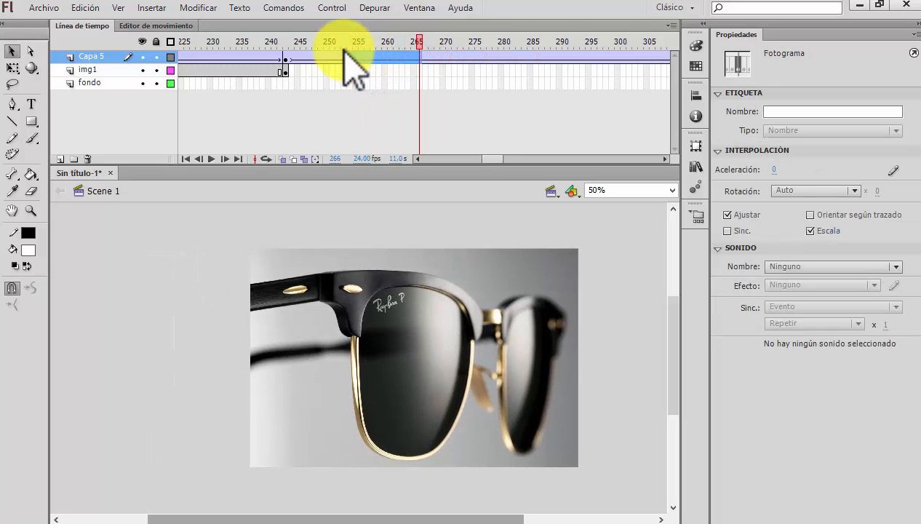
pyautogui.moveTo(493, 161); pyautogui.dragTo(508, 159)
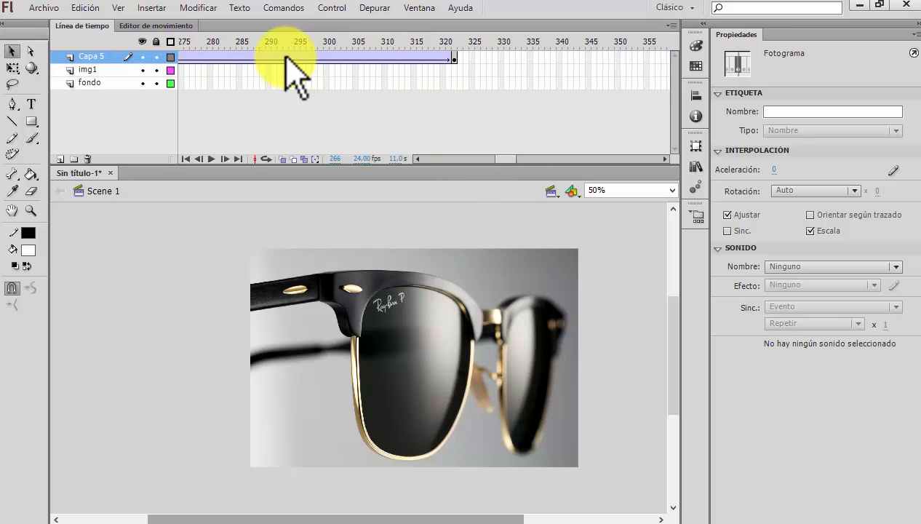
pyautogui.moveTo(283, 56); pyautogui.dragTo(464, 67)
pyautogui.moveTo(509, 158); pyautogui.dragTo(514, 162)
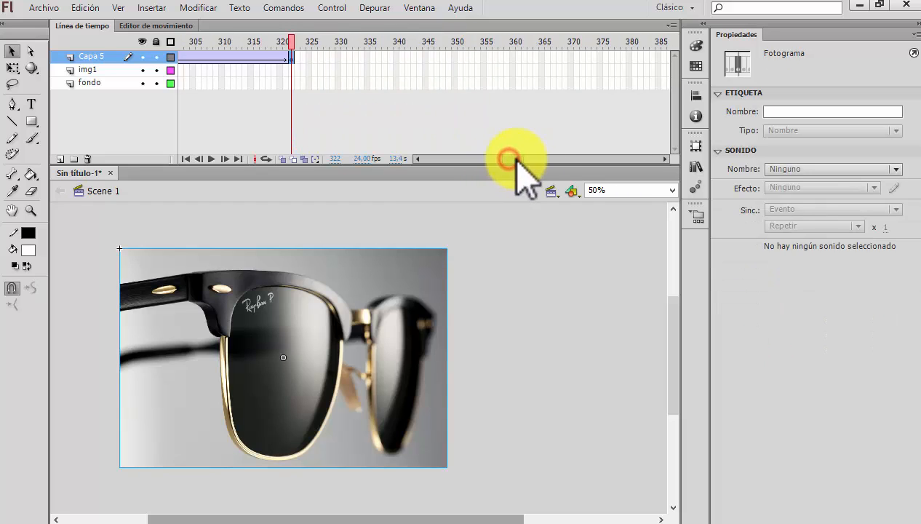
# Insert a keyframe at frame 350 of Capa 5
pyautogui.click(437, 59)
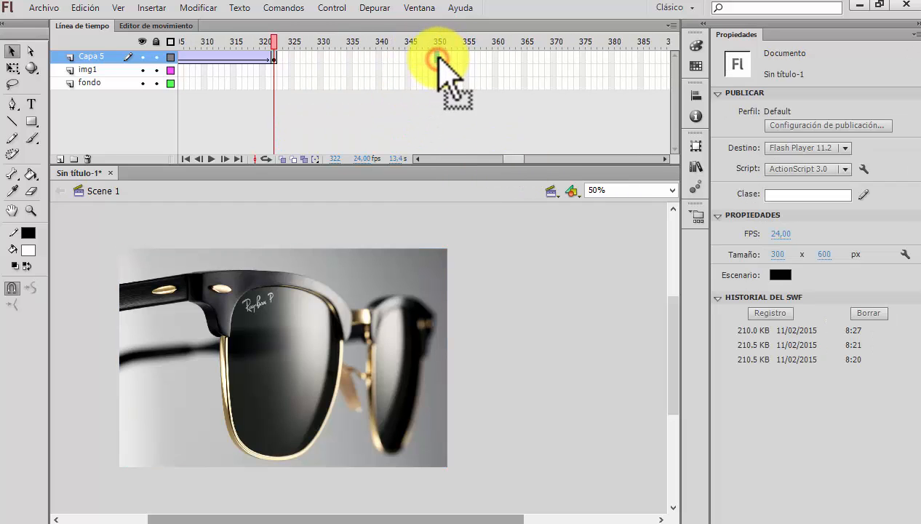
pyautogui.rightClick(437, 59)
pyautogui.click(502, 158)
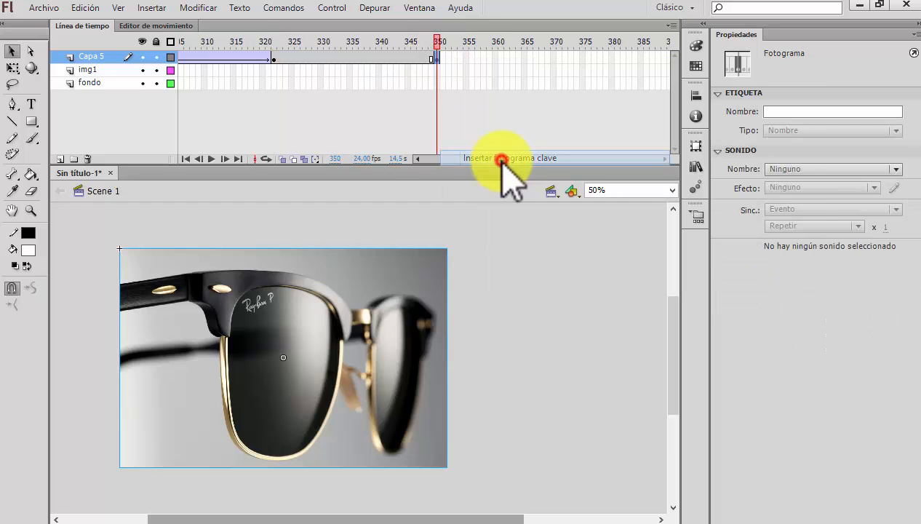
pyautogui.moveTo(439, 41)
pyautogui.mouseDown()
pyautogui.moveTo(273, 31)
pyautogui.moveTo(439, 40)
pyautogui.mouseUp()
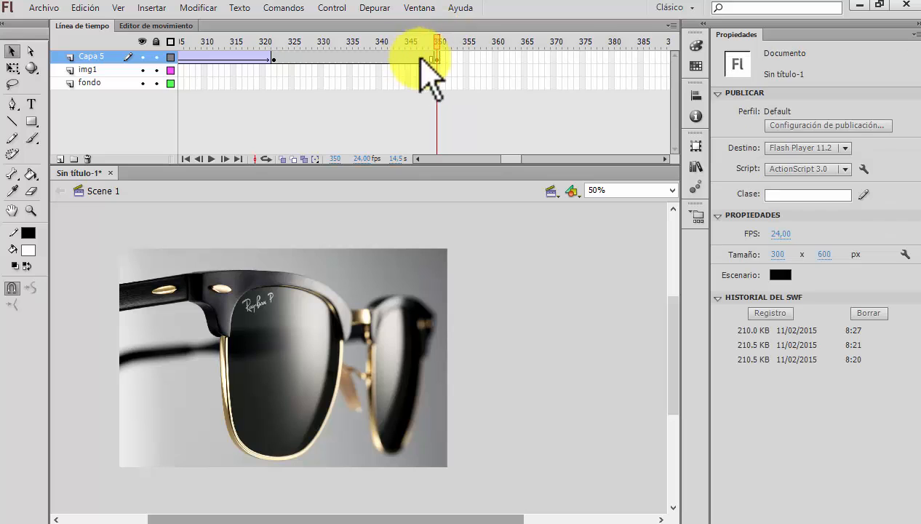
# Apply an Alpha color effect of 0% to the glasses clip at frame 350 of Capa 5
pyautogui.click(436, 59)
pyautogui.click(304, 350)
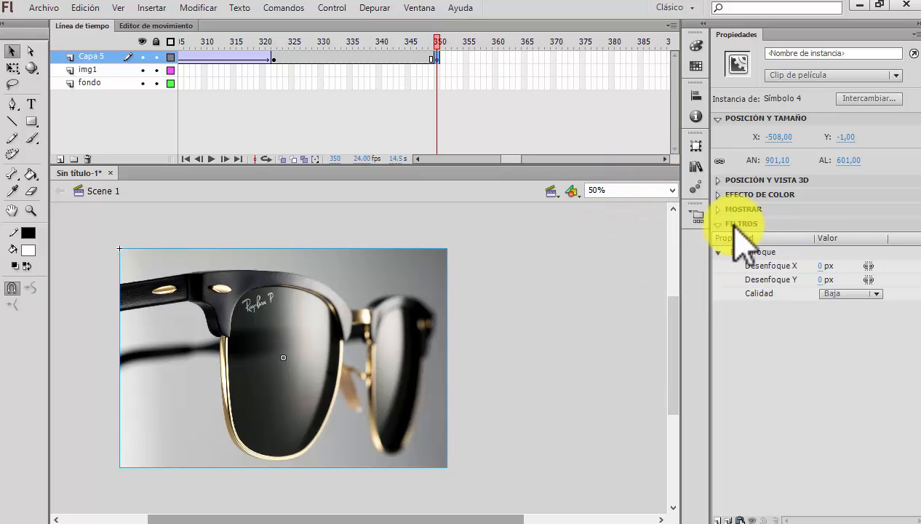
pyautogui.click(719, 194)
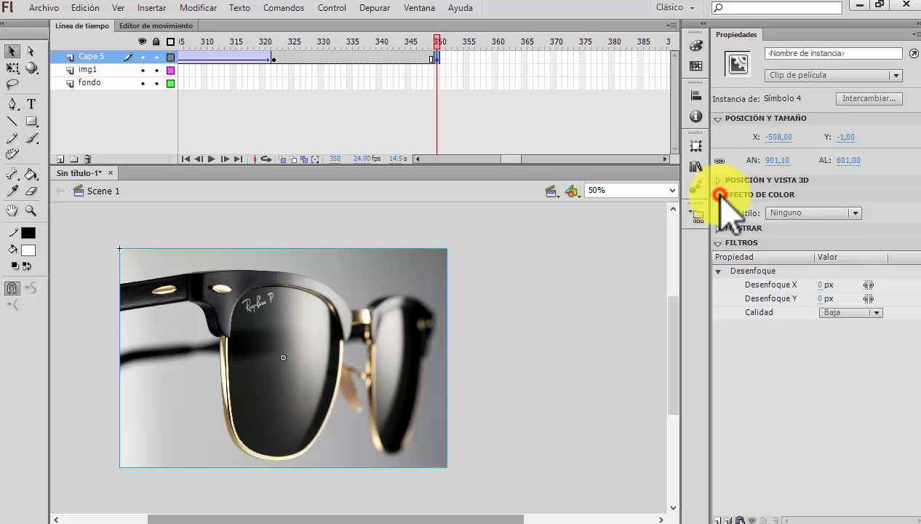
pyautogui.click(855, 213)
pyautogui.click(808, 295)
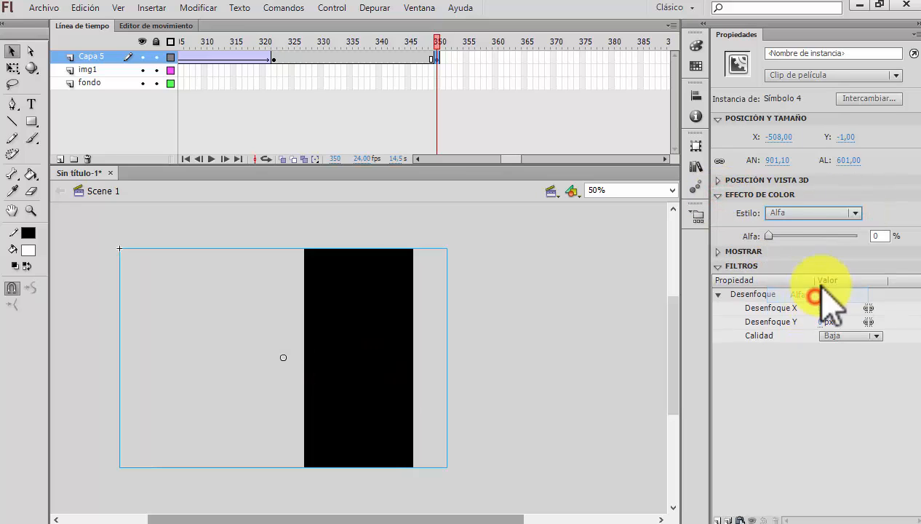
# Create a classic tween between frames 322 and 350 of Capa 5 and test the movie to preview the fade-out
pyautogui.rightClick(362, 58)
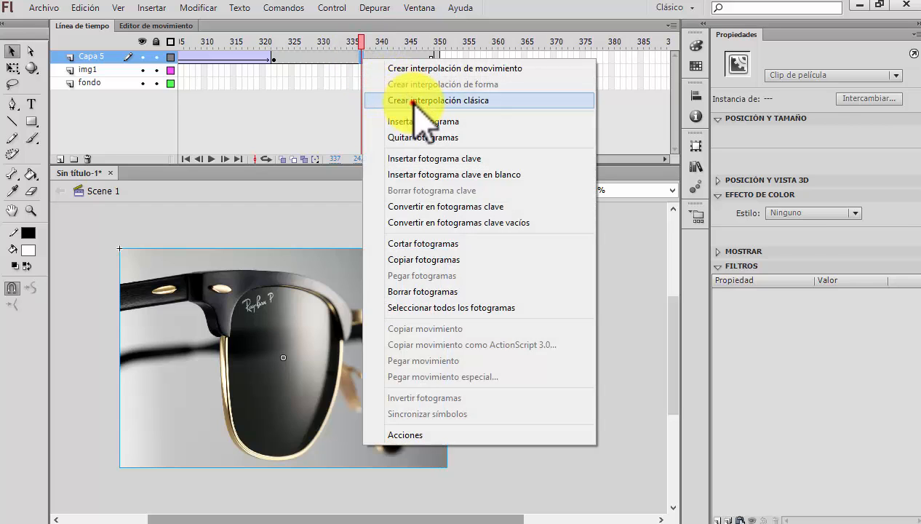
pyautogui.click(413, 102)
pyautogui.moveTo(360, 37); pyautogui.dragTo(374, 72)
pyautogui.hotkey('ctrl', 'Return')
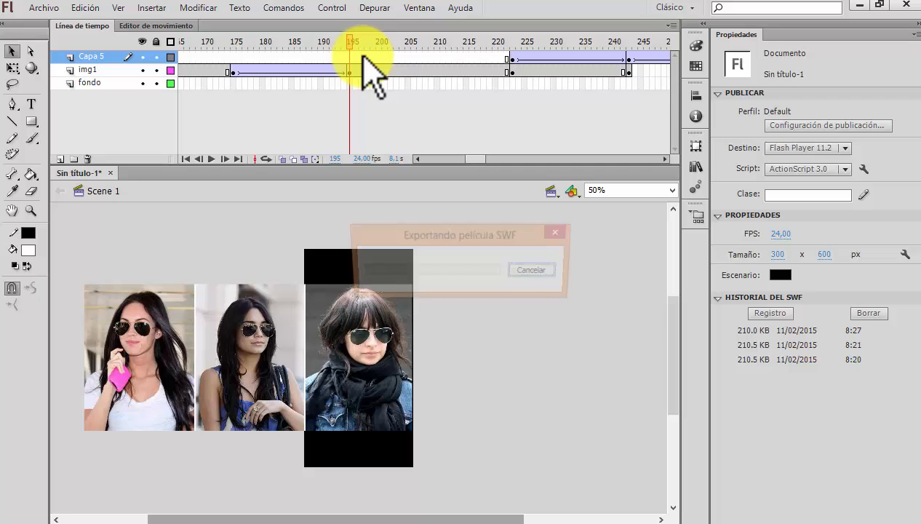
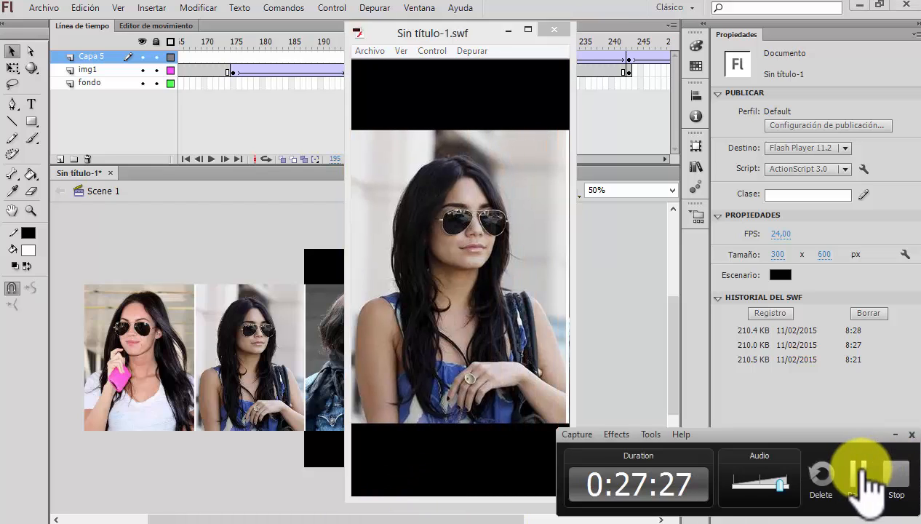
pyautogui.click(859, 478)
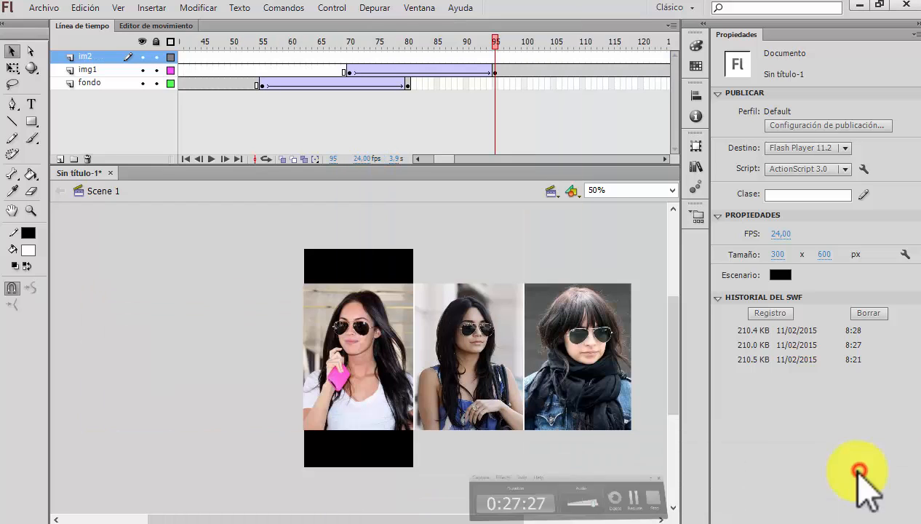
# Add a new layer above im2 and insert a keyframe on it at frame 95
pyautogui.click(61, 159)
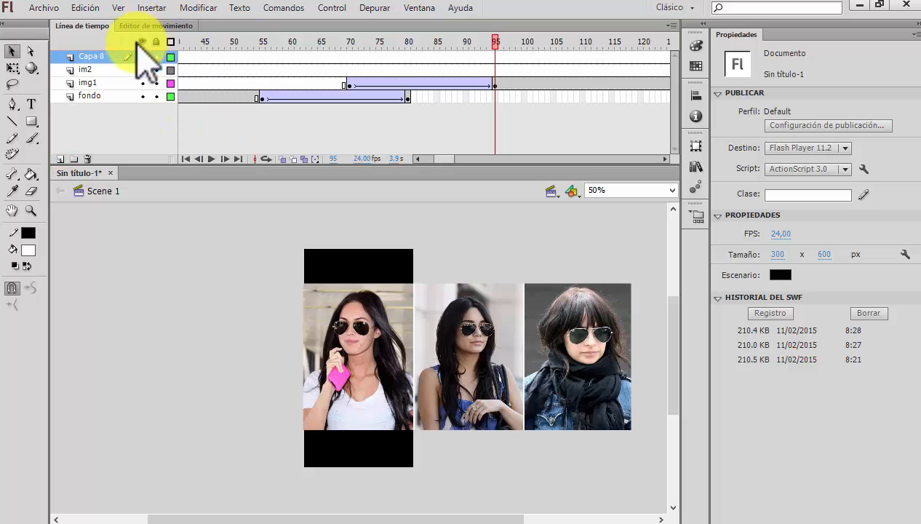
pyautogui.moveTo(493, 41)
pyautogui.mouseDown()
pyautogui.moveTo(381, 40)
pyautogui.moveTo(496, 42)
pyautogui.mouseUp()
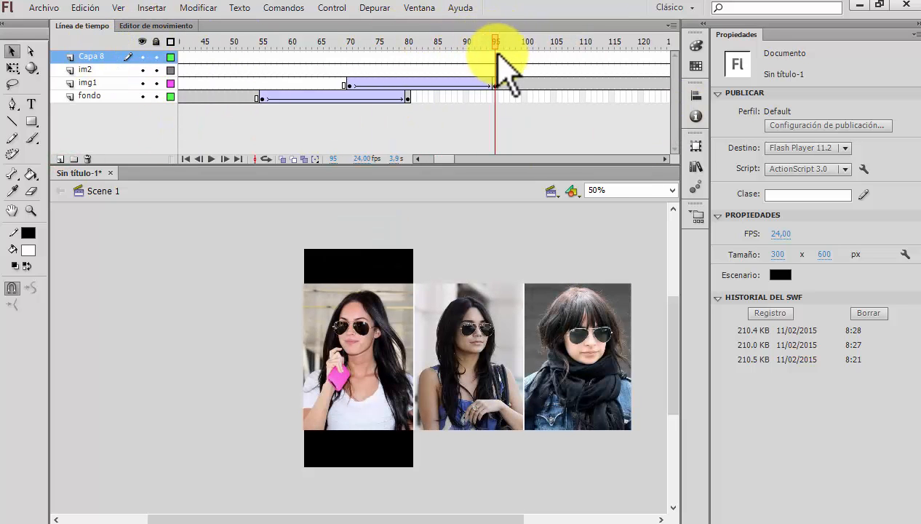
pyautogui.click(495, 58)
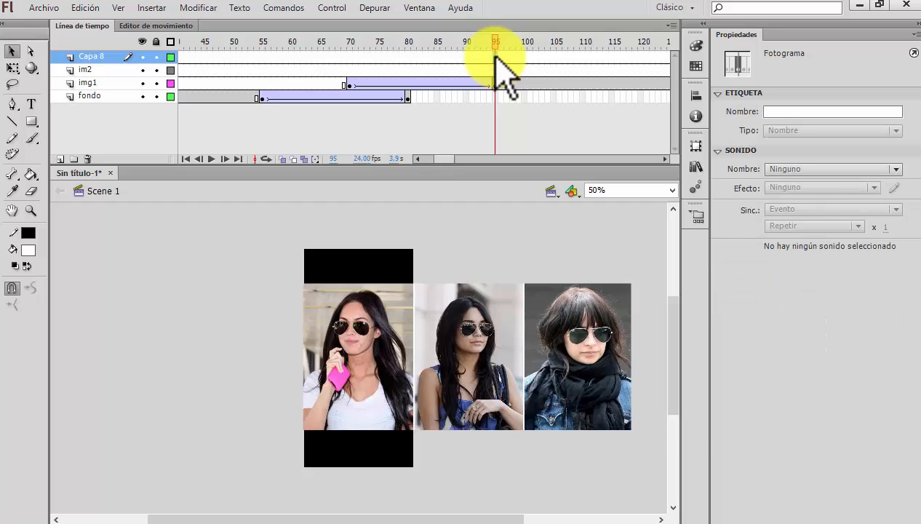
pyautogui.rightClick(496, 58)
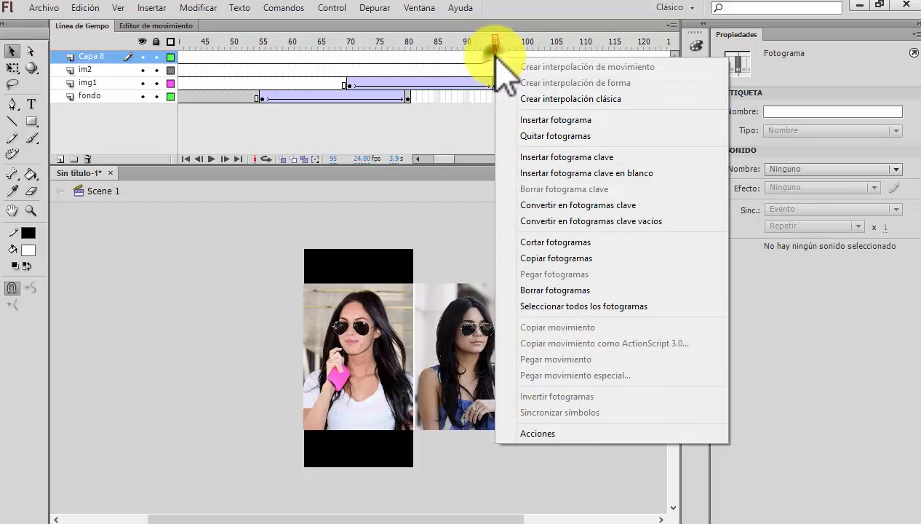
pyautogui.click(544, 157)
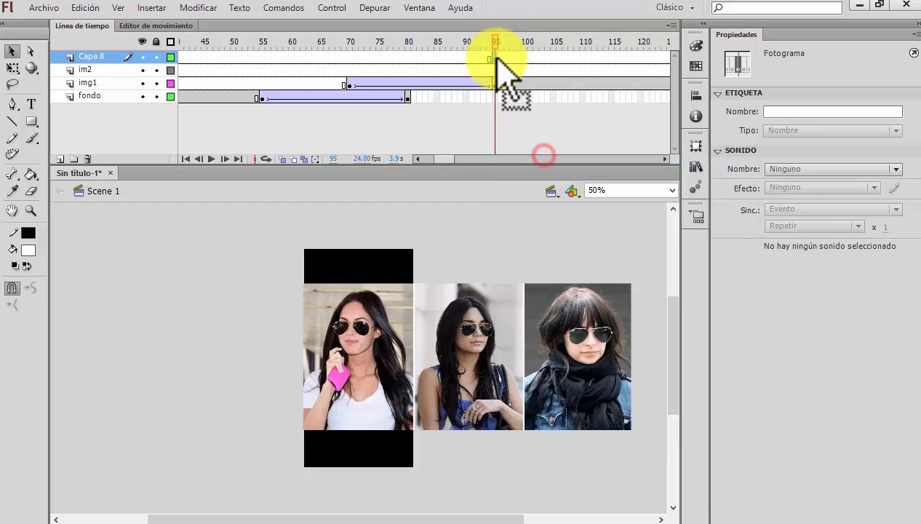
# Add the static text "ELLAS" in white 51 pt Showcard Gothic just above the stage on Capa 8
pyautogui.click(30, 104)
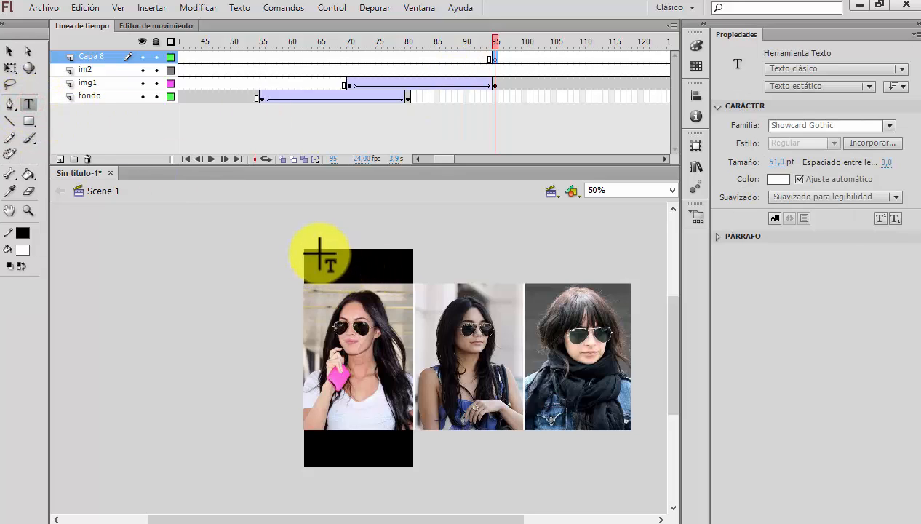
pyautogui.moveTo(320, 230); pyautogui.dragTo(404, 253)
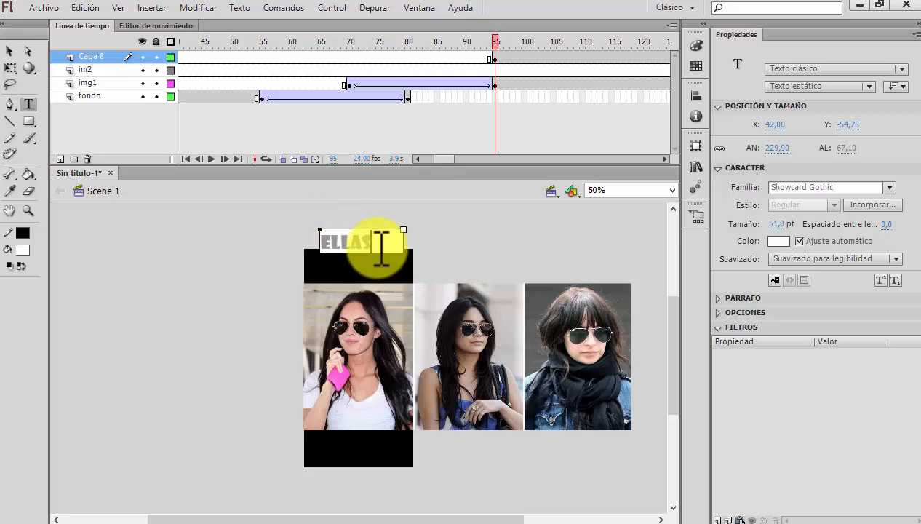
pyautogui.moveTo(376, 246); pyautogui.dragTo(309, 244)
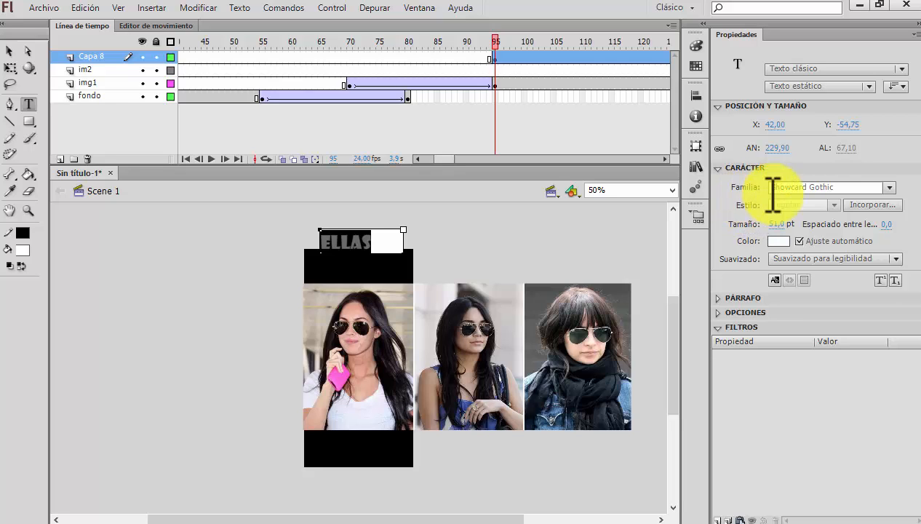
pyautogui.click(892, 188)
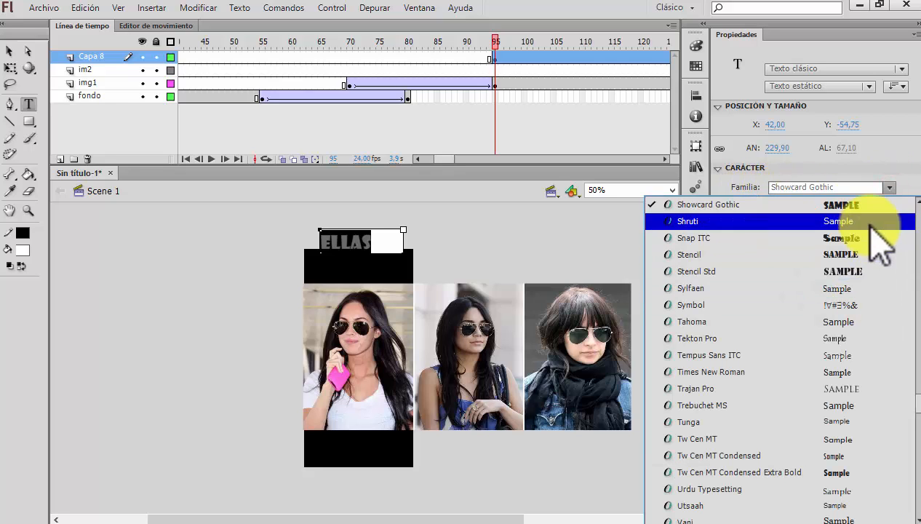
pyautogui.click(906, 163)
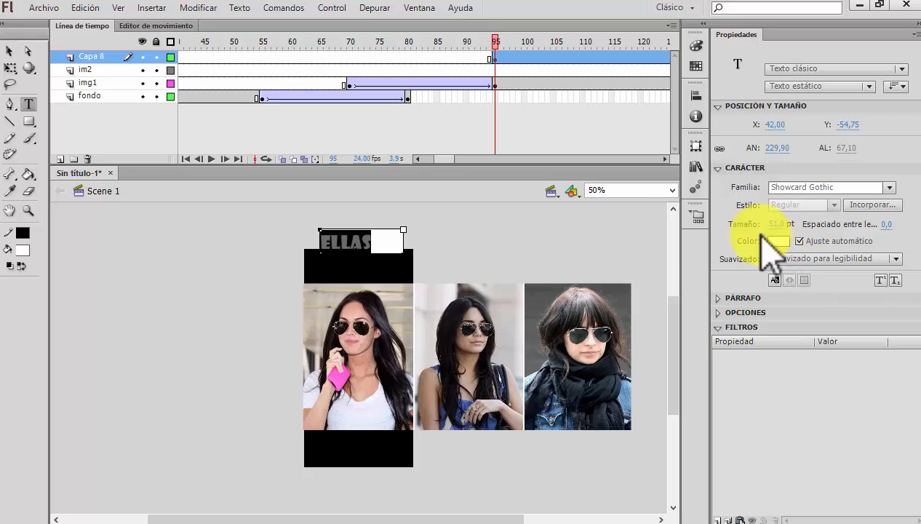
# Enlarge the ELLAS text to 69 pt and place it on the black band above the photo at about X 46, Y 5
pyautogui.click(11, 50)
pyautogui.moveTo(365, 243); pyautogui.dragTo(375, 271)
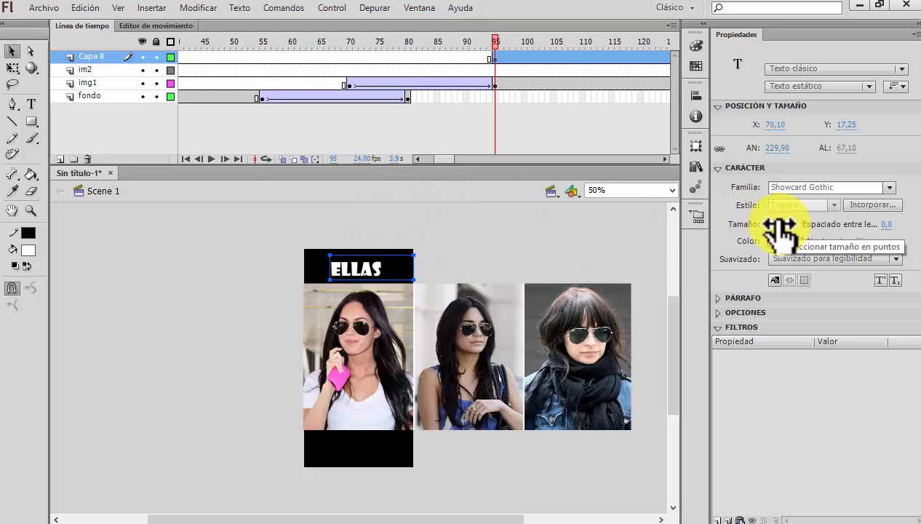
pyautogui.moveTo(778, 224); pyautogui.dragTo(792, 224)
pyautogui.moveTo(355, 270); pyautogui.dragTo(346, 269)
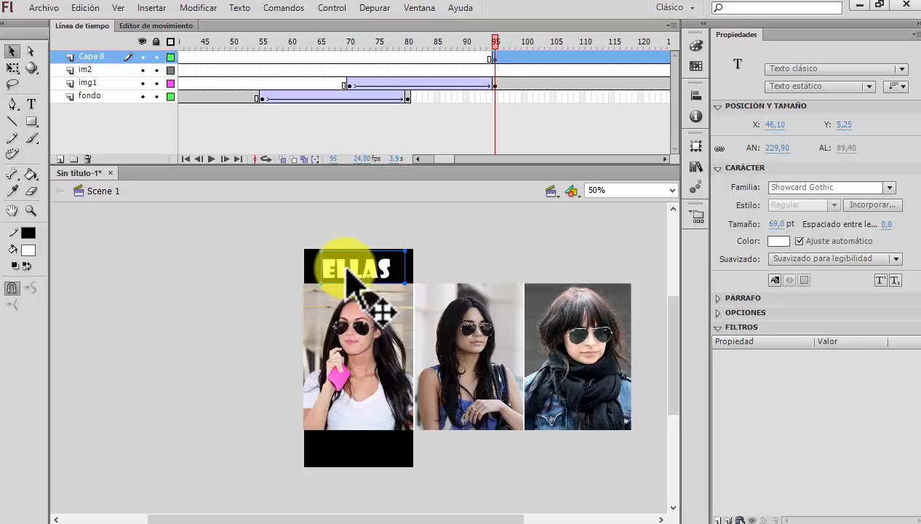
# Add a new layer above Capa 8 and insert a keyframe on it at frame 95
pyautogui.click(60, 158)
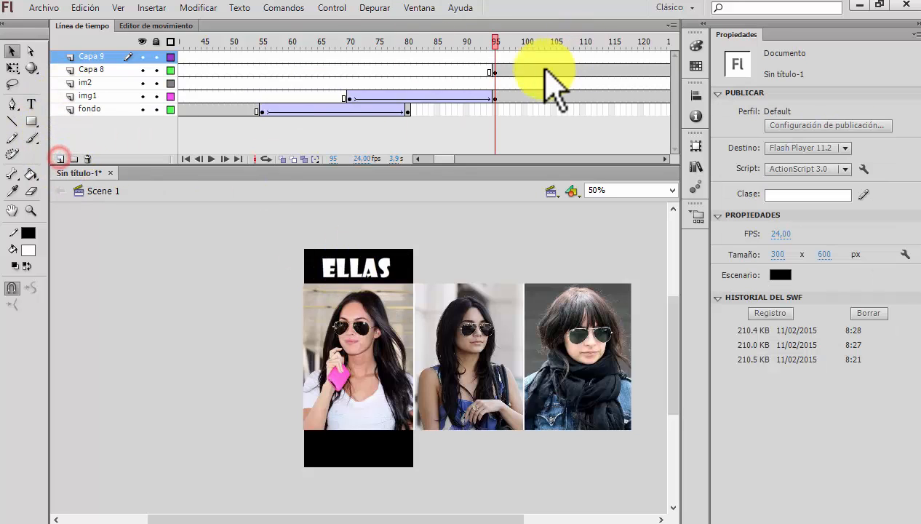
pyautogui.rightClick(495, 59)
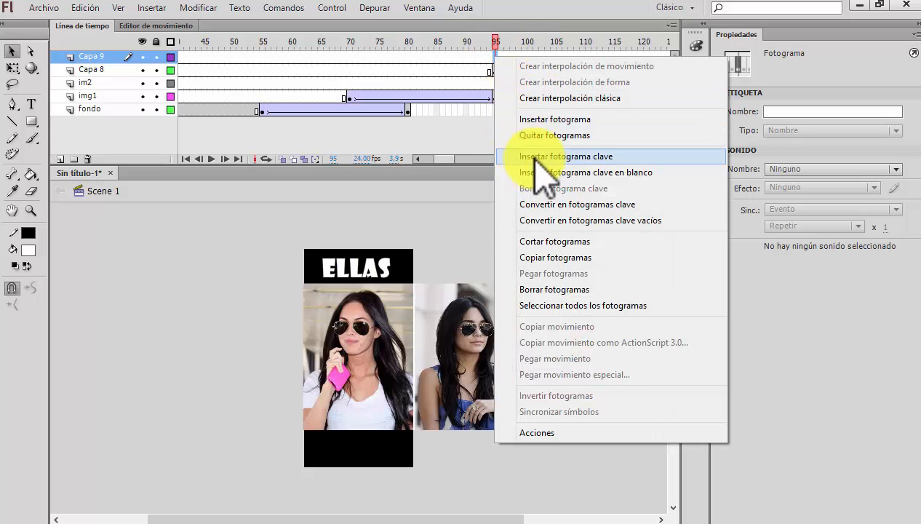
pyautogui.click(536, 156)
# Add the text "YA" in 69 pt Showcard Gothic on Capa 9 and move it onto the black band below the photo
pyautogui.click(29, 104)
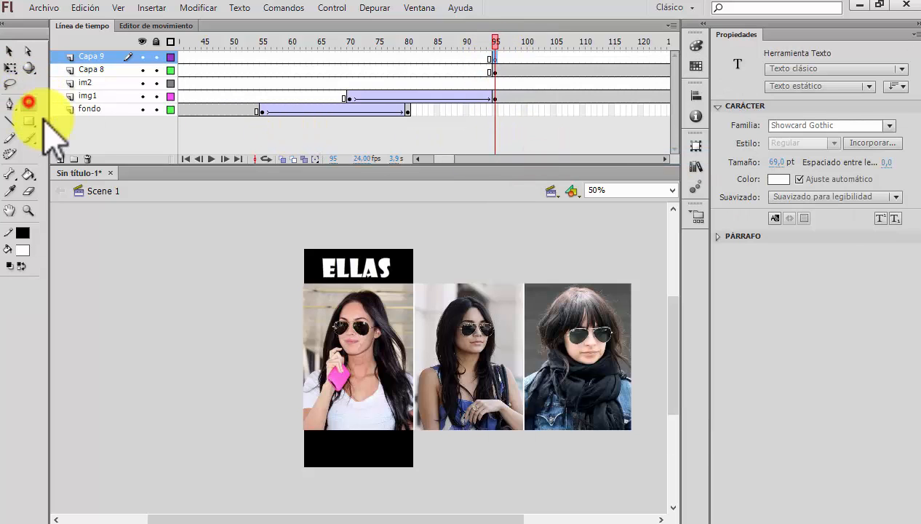
pyautogui.moveTo(329, 440); pyautogui.dragTo(405, 459)
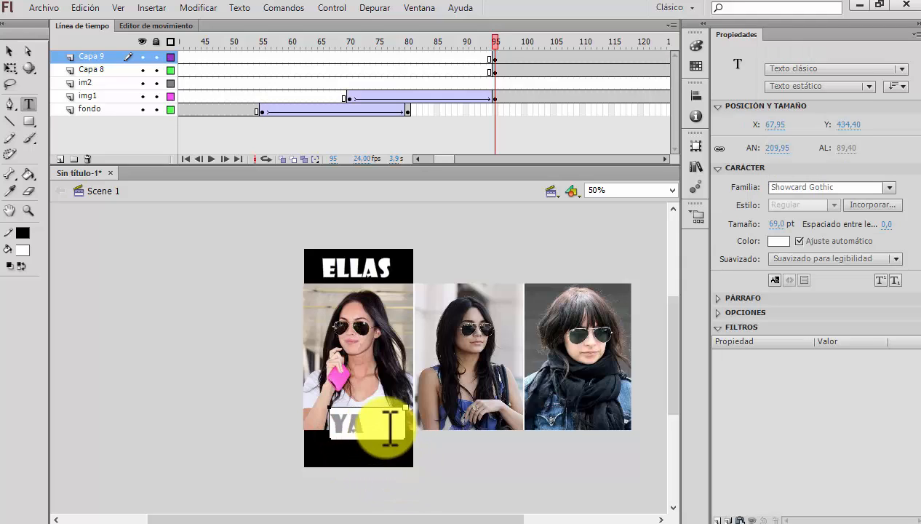
pyautogui.click(11, 51)
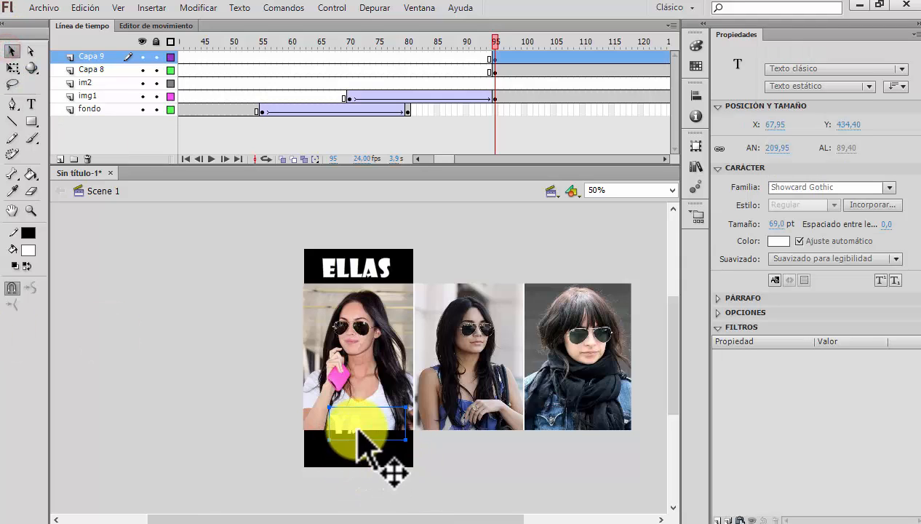
pyautogui.moveTo(358, 430); pyautogui.dragTo(372, 446)
pyautogui.click(455, 451)
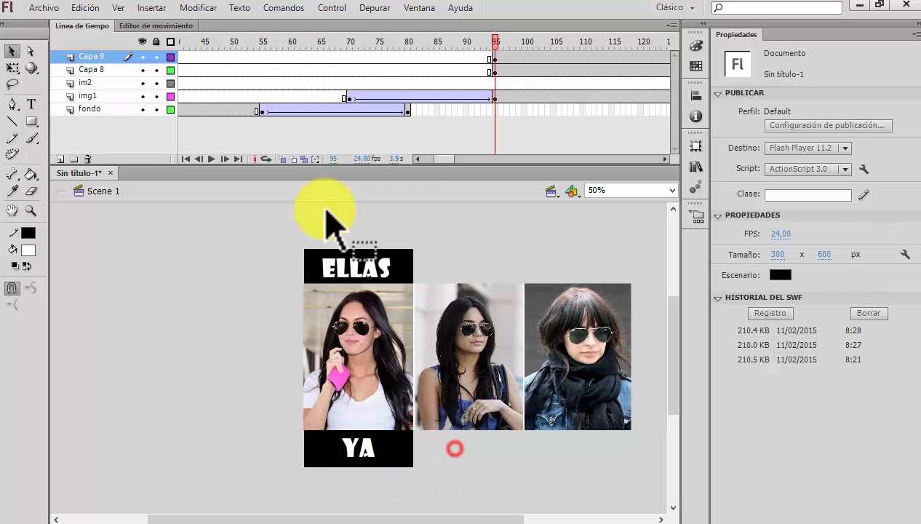
# Insert a keyframe at frame 111 of Capa 8 for the ELLAS text
pyautogui.moveTo(499, 37)
pyautogui.mouseDown()
pyautogui.moveTo(416, 37)
pyautogui.moveTo(503, 38)
pyautogui.moveTo(473, 40)
pyautogui.moveTo(504, 55)
pyautogui.mouseUp()
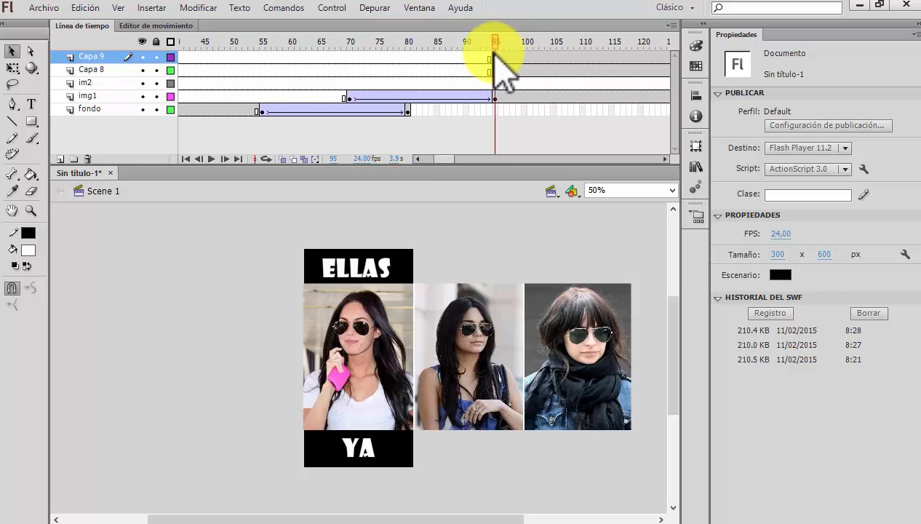
pyautogui.moveTo(440, 159); pyautogui.dragTo(450, 159)
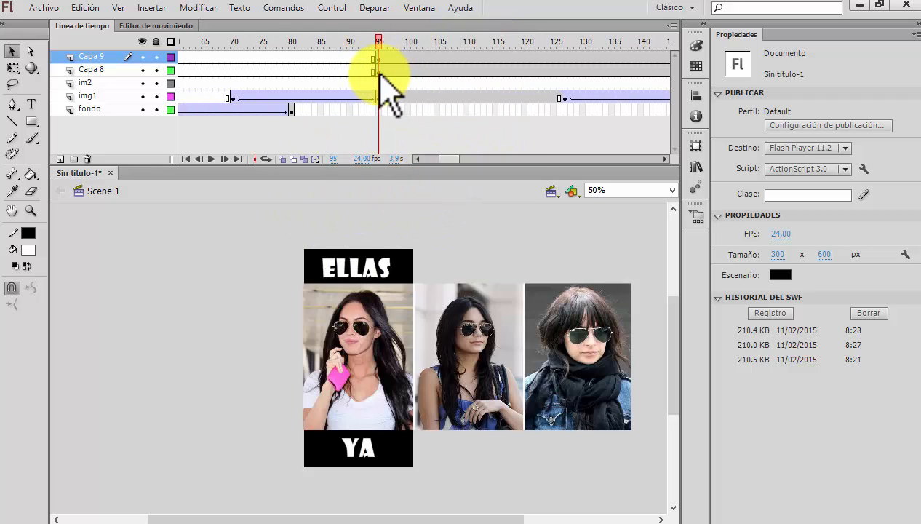
pyautogui.click(471, 70)
pyautogui.rightClick(472, 70)
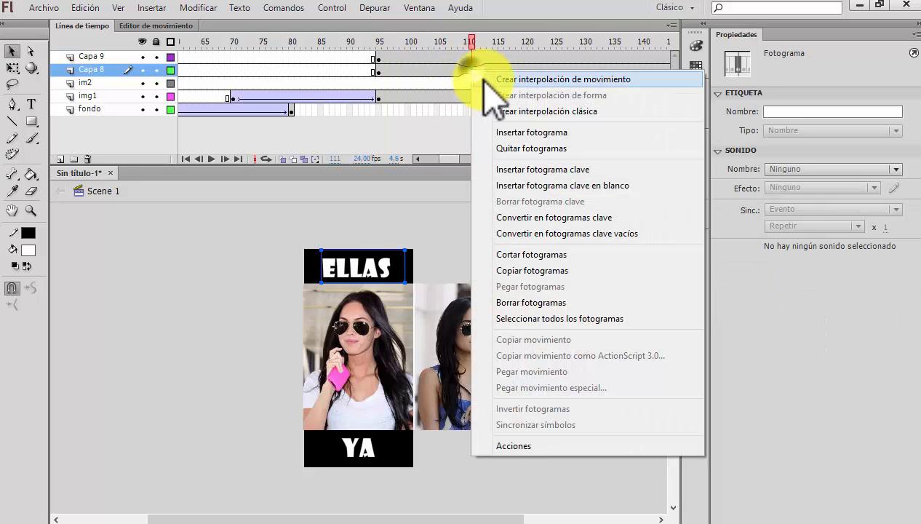
pyautogui.click(555, 168)
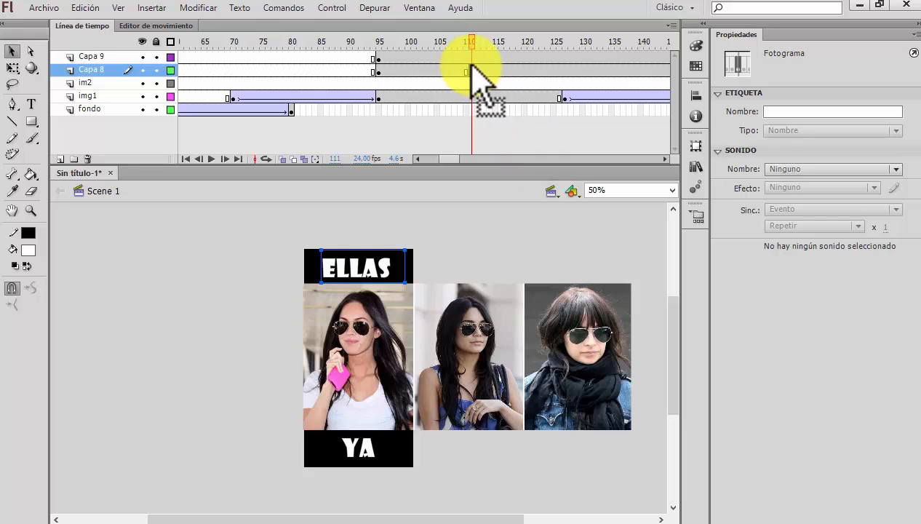
# Move the ELLAS text at frame 95 of Capa 8 straight up above the stage, to about Y -105
pyautogui.moveTo(471, 36); pyautogui.dragTo(446, 42)
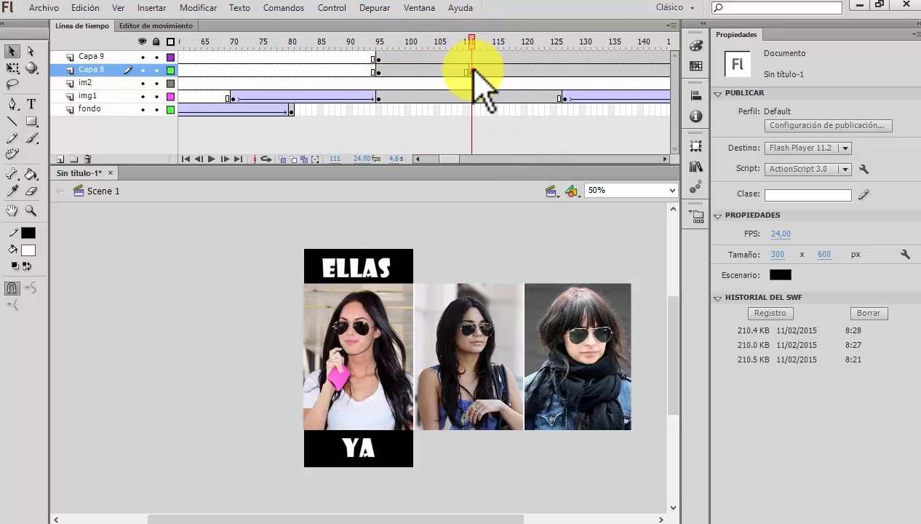
pyautogui.click(472, 70)
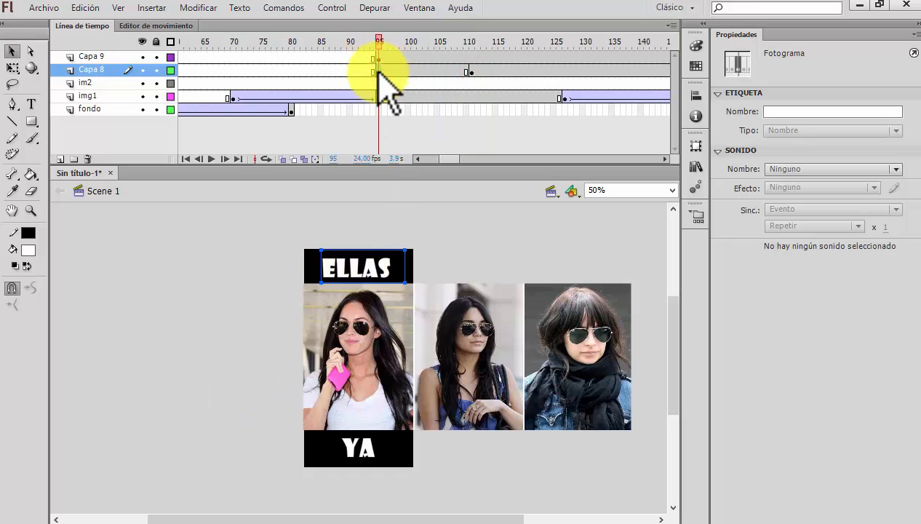
pyautogui.moveTo(368, 256); pyautogui.dragTo(363, 227)
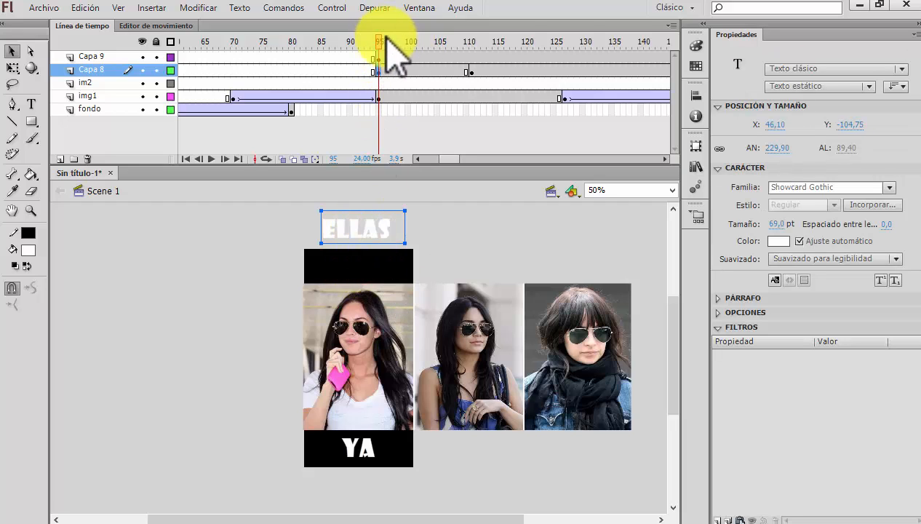
# Create a classic tween on Capa 8 between frames 95 and 111 so the ELLAS text slides down into the banner
pyautogui.moveTo(390, 36); pyautogui.dragTo(454, 45)
pyautogui.rightClick(434, 71)
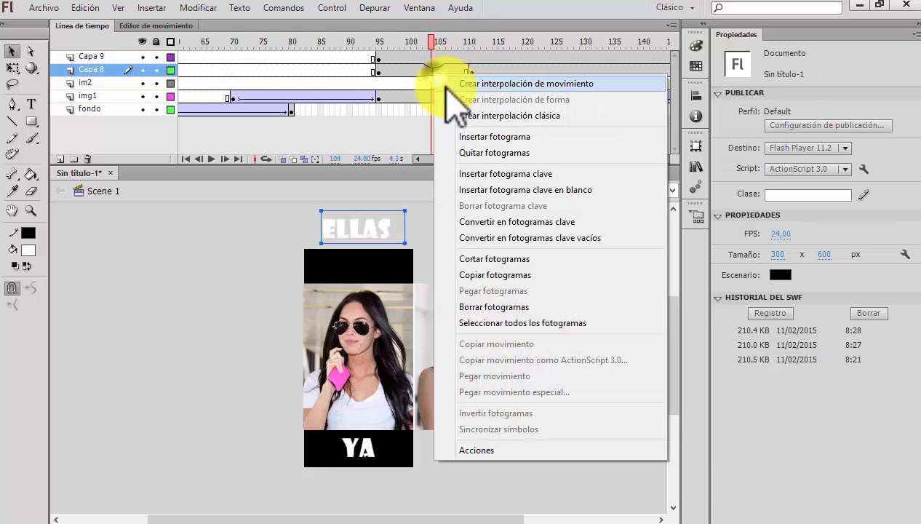
pyautogui.click(467, 118)
pyautogui.moveTo(431, 36); pyautogui.dragTo(466, 72)
# Shift the starting keyframe of the YA text on Capa 9 to frame 101 and insert another keyframe at frame 116
pyautogui.click(377, 58)
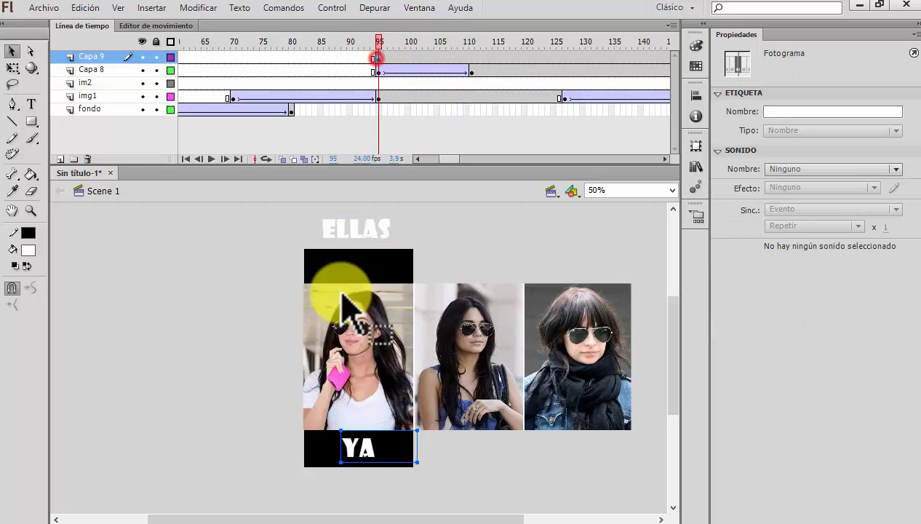
pyautogui.click(368, 453)
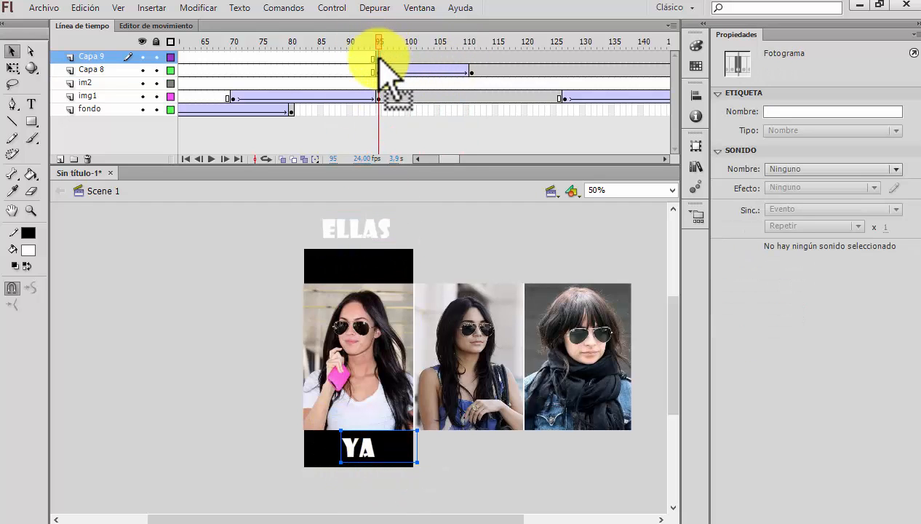
pyautogui.moveTo(379, 58); pyautogui.dragTo(417, 62)
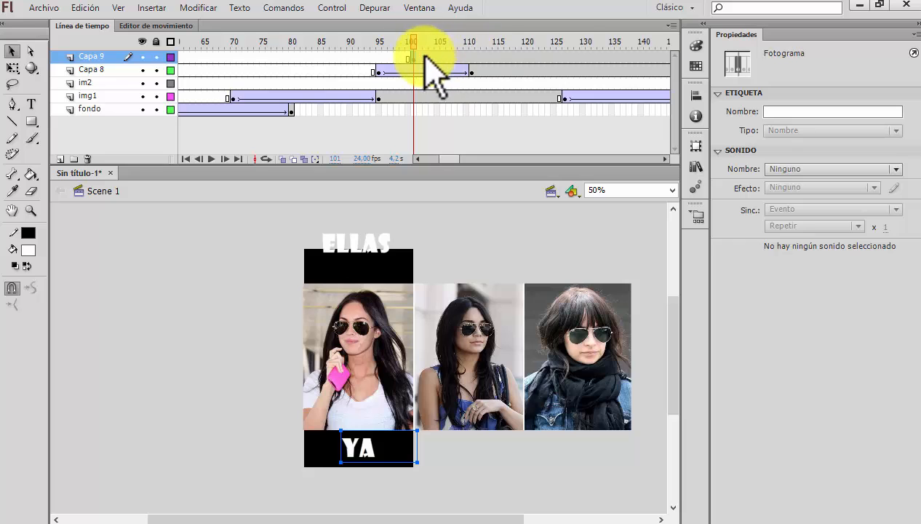
pyautogui.rightClick(502, 56)
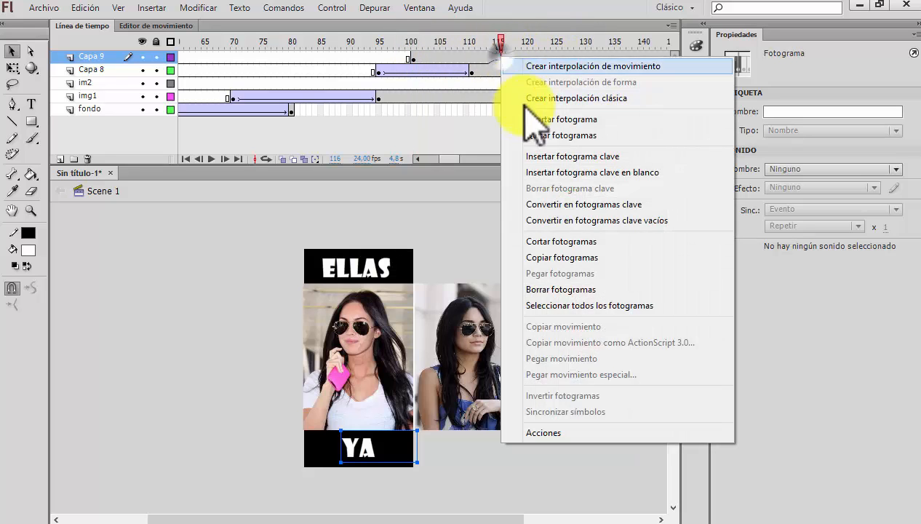
pyautogui.click(575, 155)
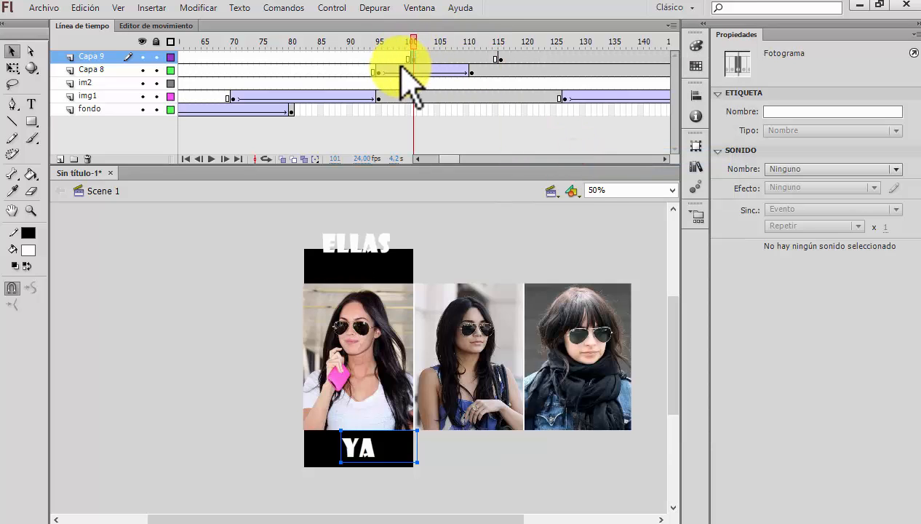
# Move the YA text at frame 101 straight down below the stage and apply a classic tween up to frame 116
pyautogui.click(363, 446)
pyautogui.moveTo(362, 451); pyautogui.dragTo(359, 481)
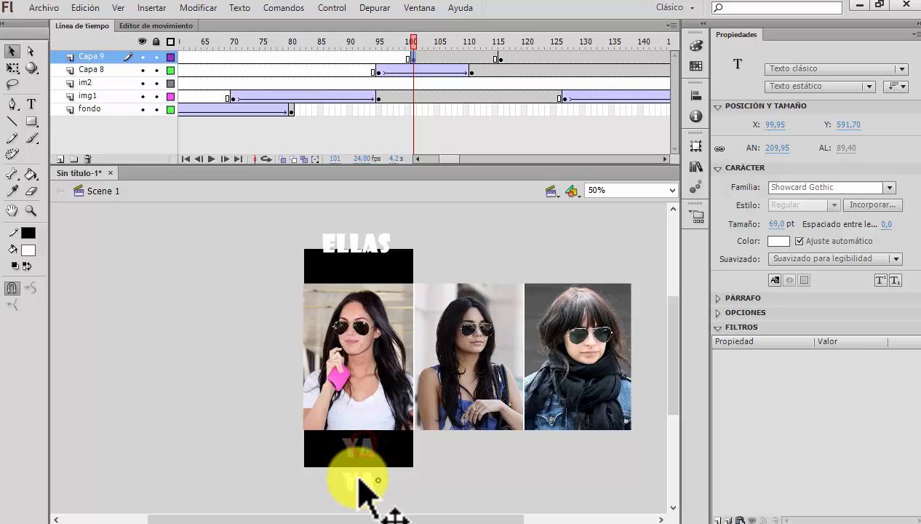
pyautogui.rightClick(466, 57)
pyautogui.click(517, 98)
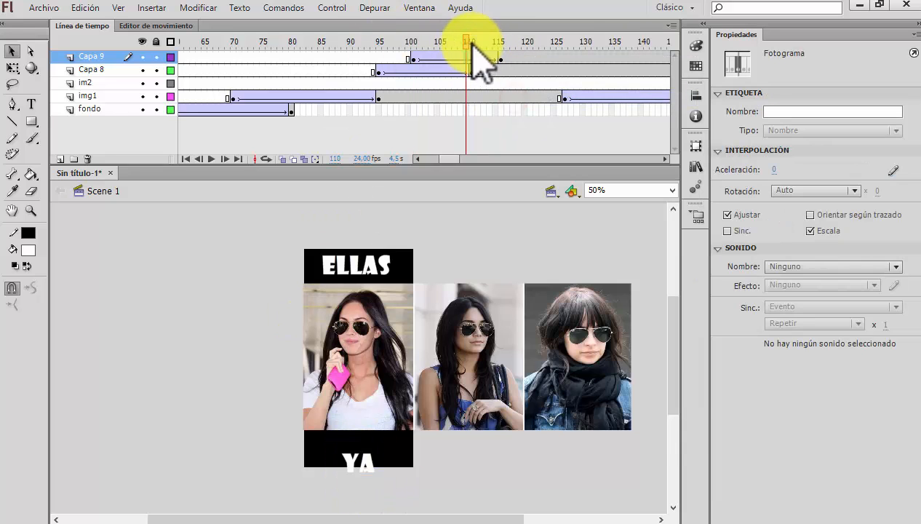
pyautogui.moveTo(464, 41); pyautogui.dragTo(524, 67)
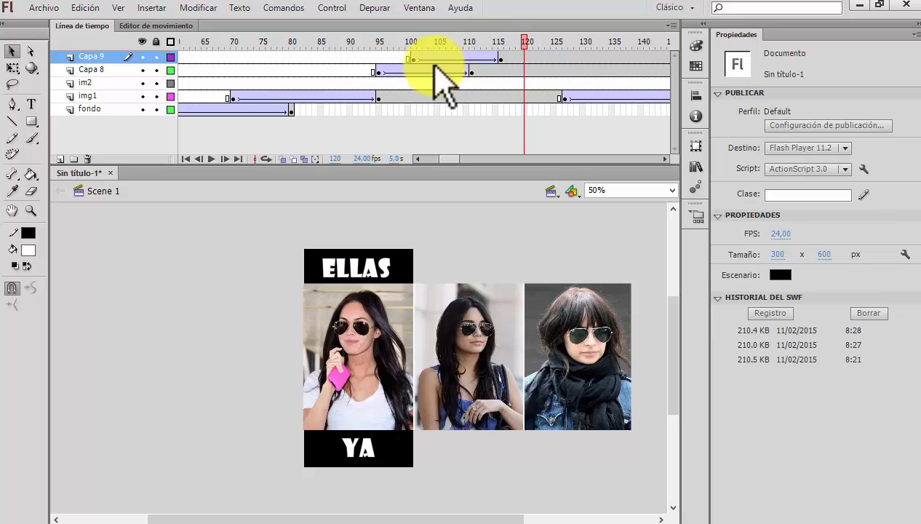
pyautogui.click(412, 58)
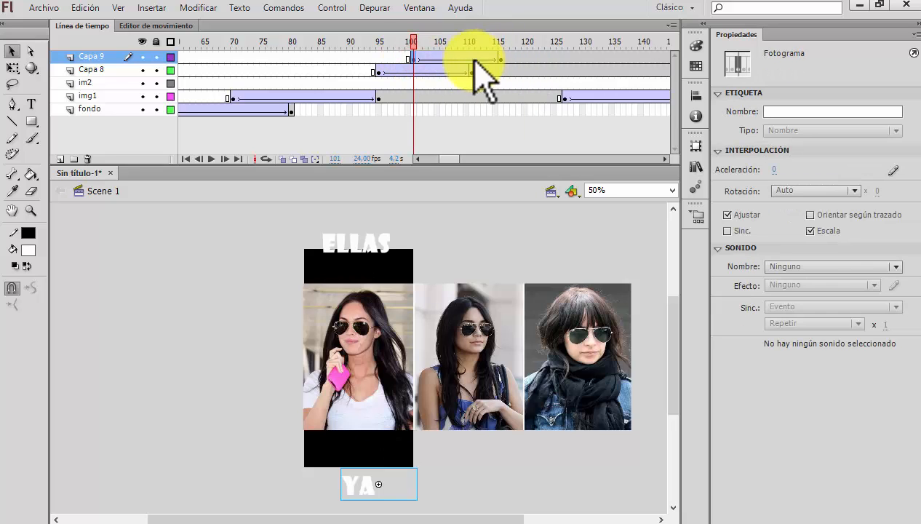
pyautogui.moveTo(397, 41); pyautogui.dragTo(624, 100)
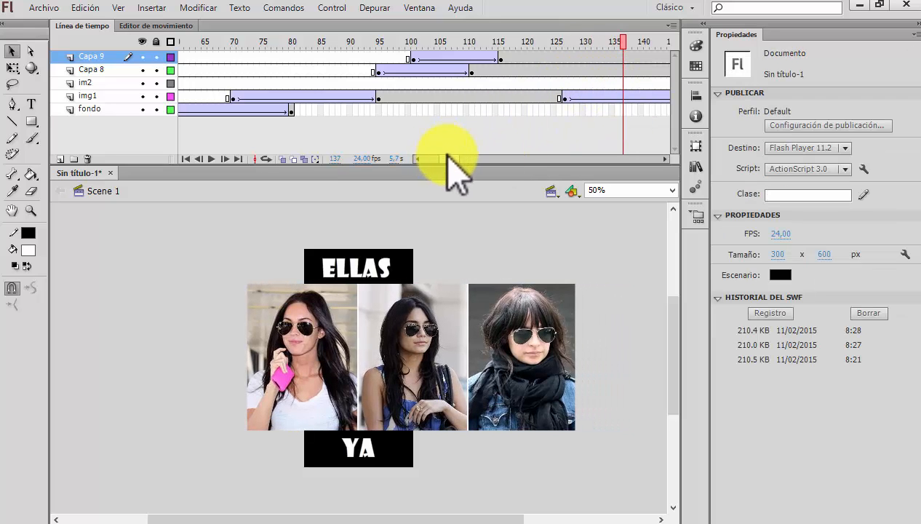
# Insert keyframes at frame 195 on Capa 9 and Capa 8, where the photo strip reaches its last photo
pyautogui.moveTo(448, 159); pyautogui.dragTo(463, 157)
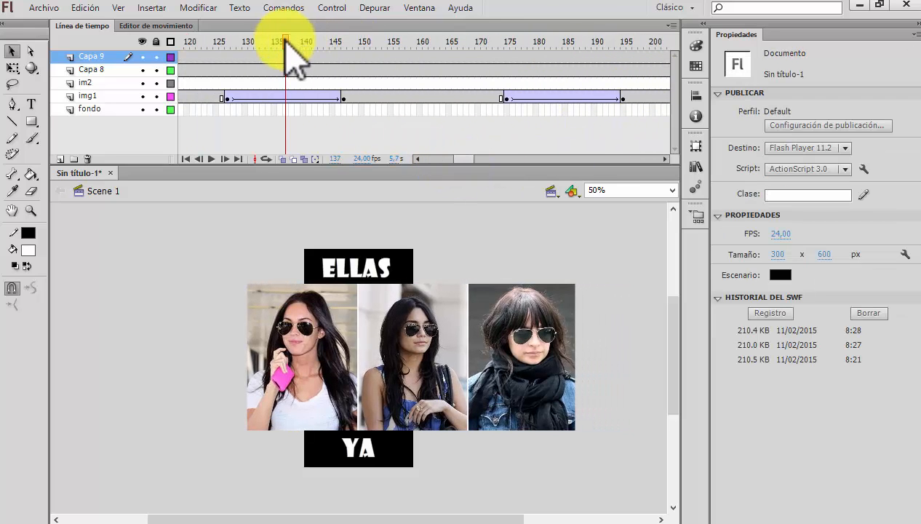
pyautogui.moveTo(294, 62); pyautogui.dragTo(624, 106)
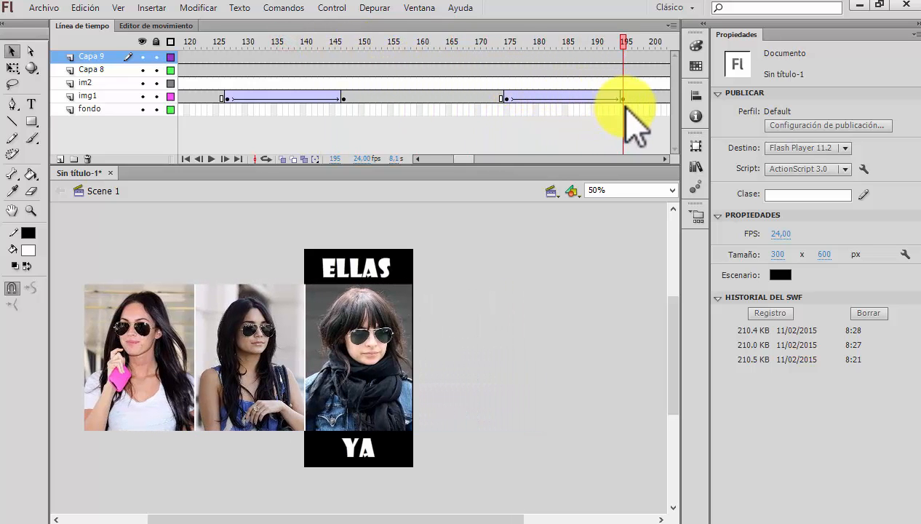
pyautogui.click(474, 159)
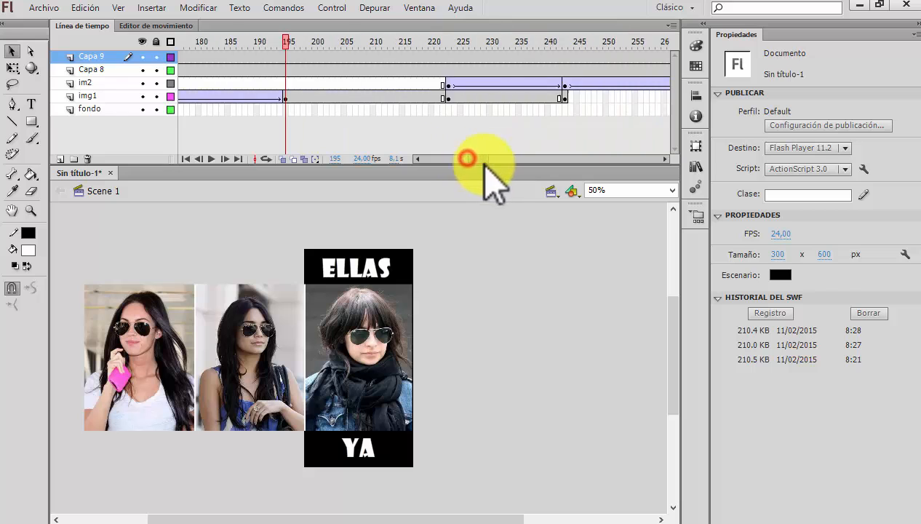
pyautogui.moveTo(268, 42); pyautogui.dragTo(280, 73)
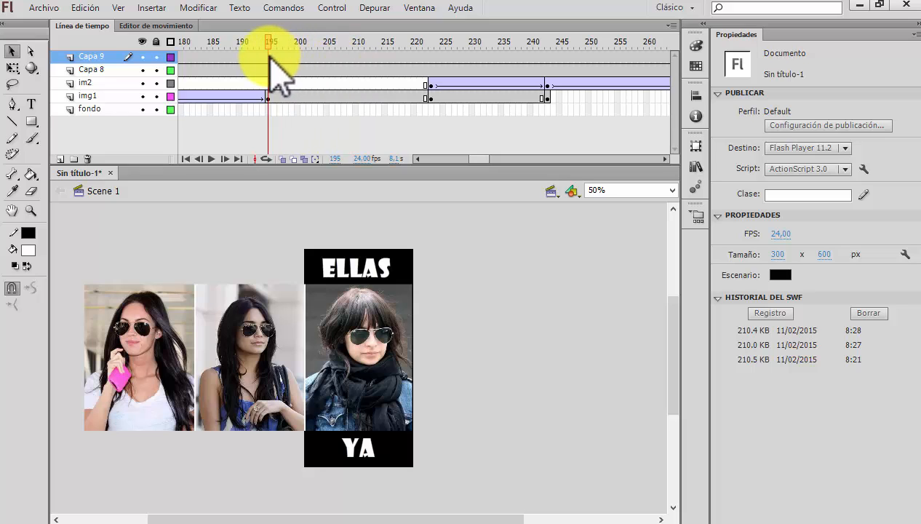
pyautogui.click(269, 55)
pyautogui.click(268, 70)
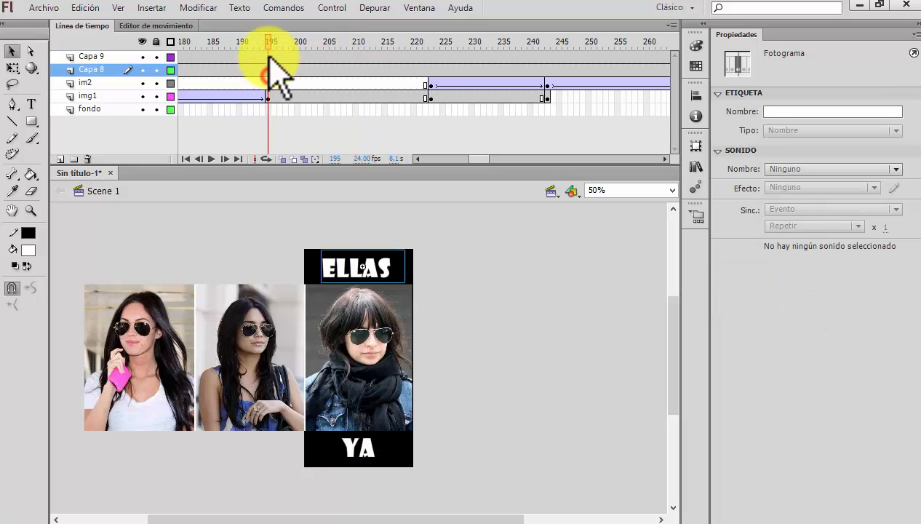
pyautogui.click(268, 57)
pyautogui.click(268, 57)
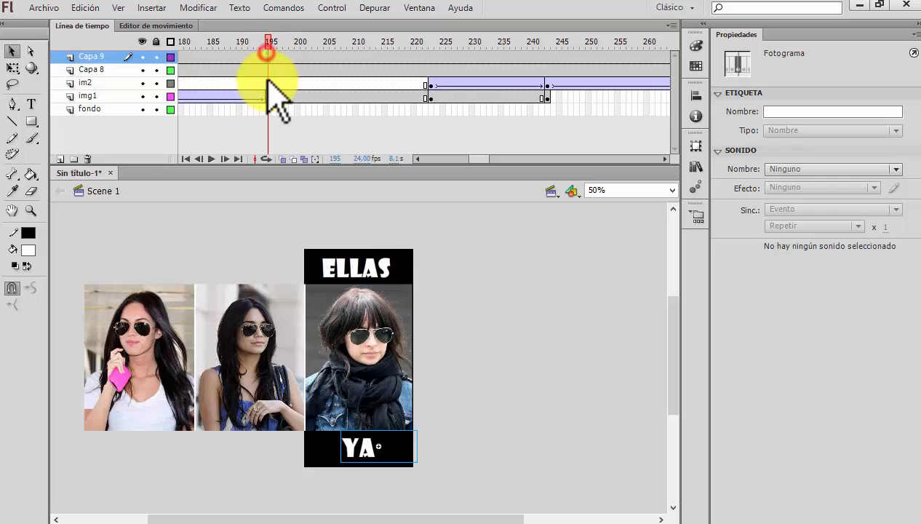
pyautogui.click(267, 70)
pyautogui.rightClick(271, 58)
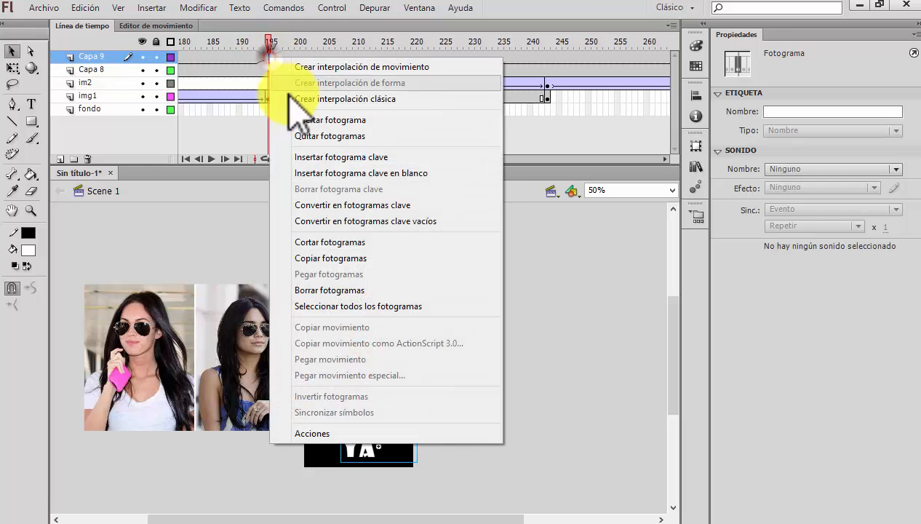
pyautogui.click(328, 154)
pyautogui.rightClick(267, 70)
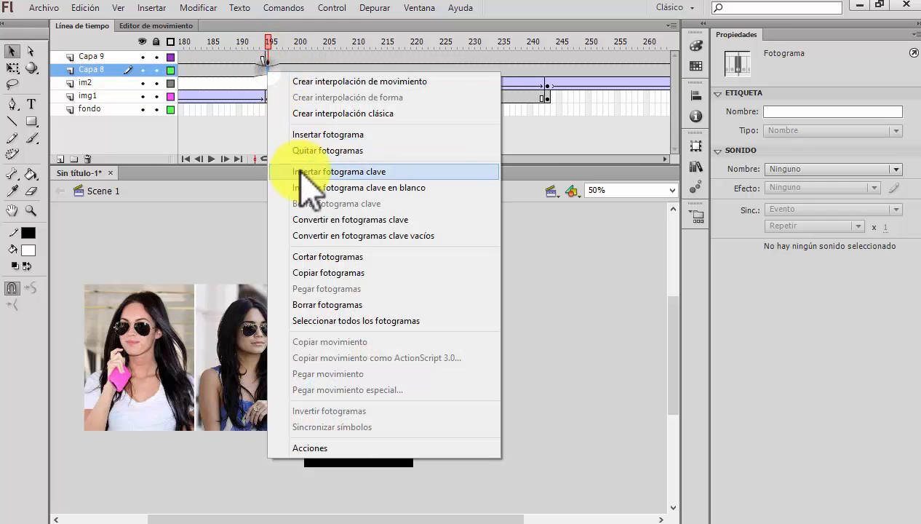
pyautogui.click(313, 173)
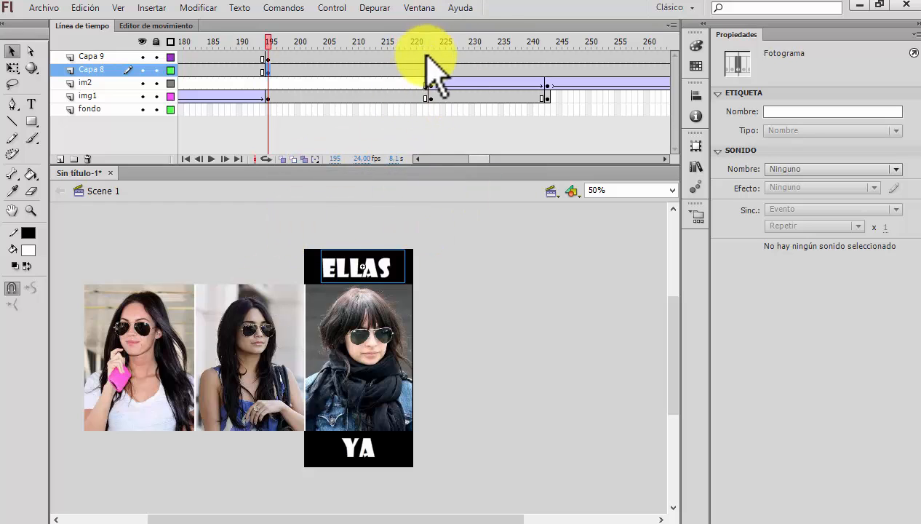
# Insert keyframes at frame 223 on Capa 9 and Capa 8, where the glasses image starts
pyautogui.click(444, 42)
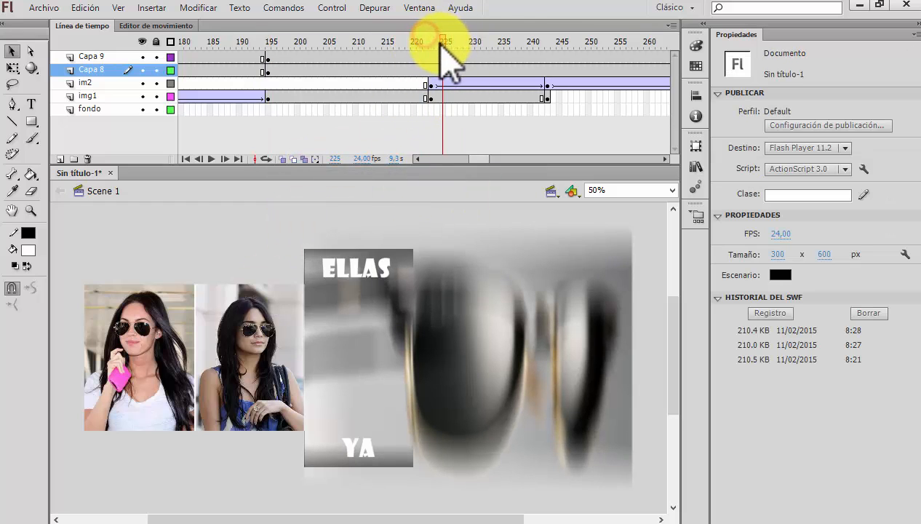
pyautogui.click(428, 57)
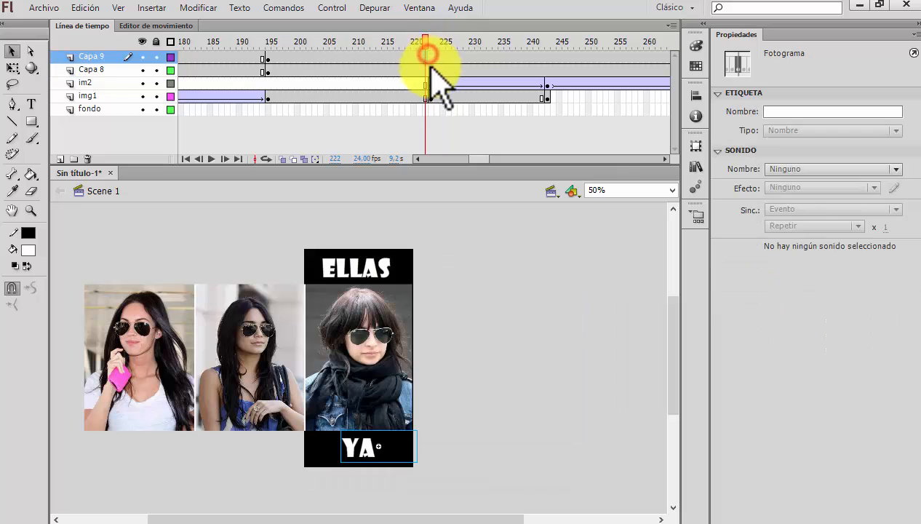
pyautogui.click(430, 71)
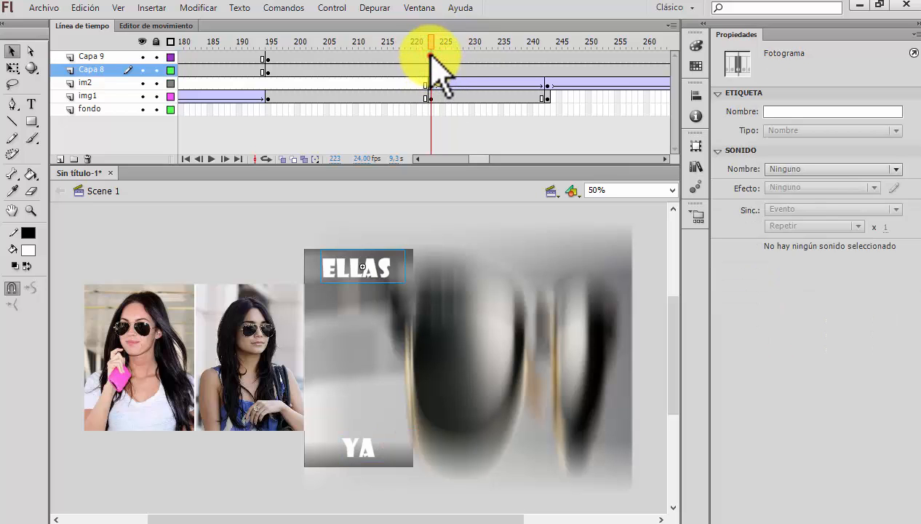
pyautogui.click(428, 57)
pyautogui.click(429, 70)
pyautogui.click(428, 57)
pyautogui.click(429, 70)
pyautogui.rightClick(431, 57)
pyautogui.click(437, 154)
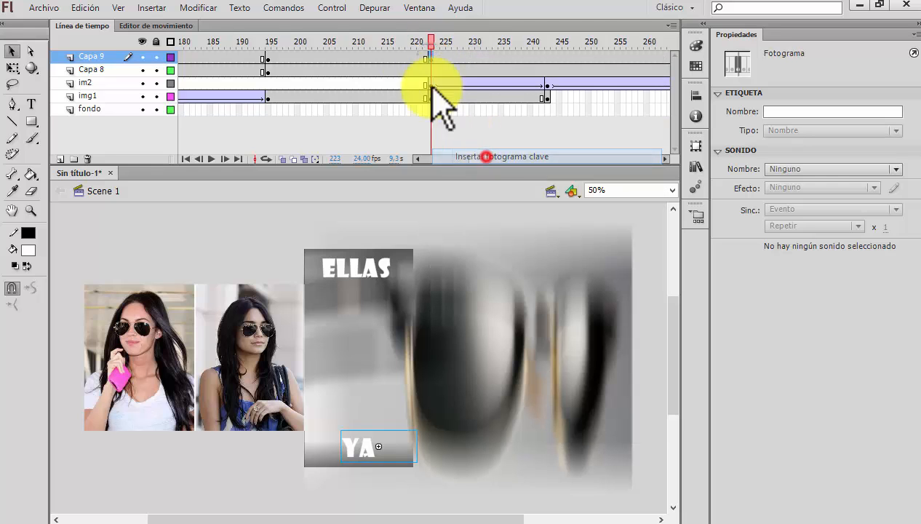
pyautogui.rightClick(431, 72)
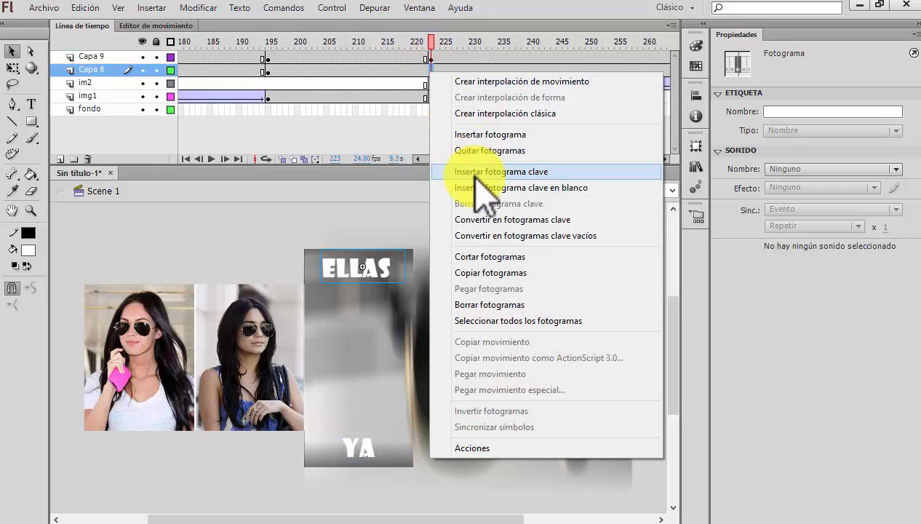
pyautogui.click(470, 170)
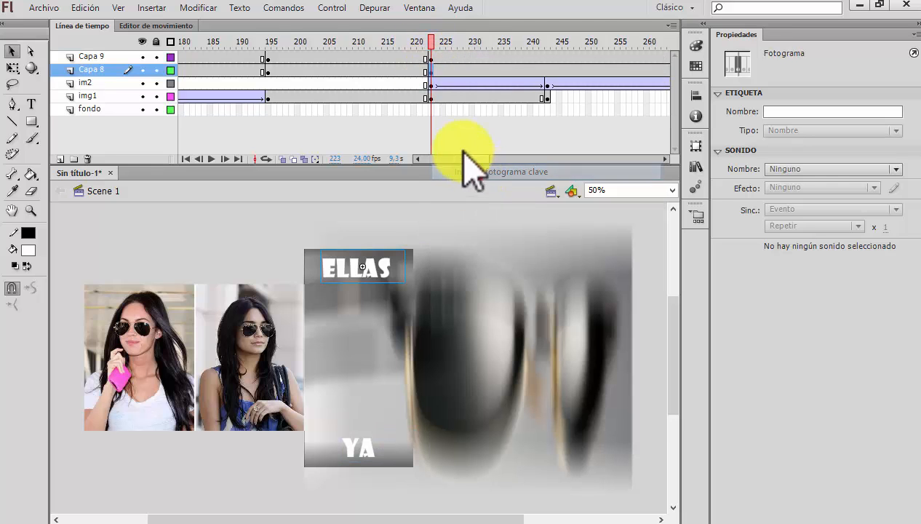
# At frame 223, move ELLAS right off the stage to about X 473 and YA left off the stage to about X -71
pyautogui.click(431, 56)
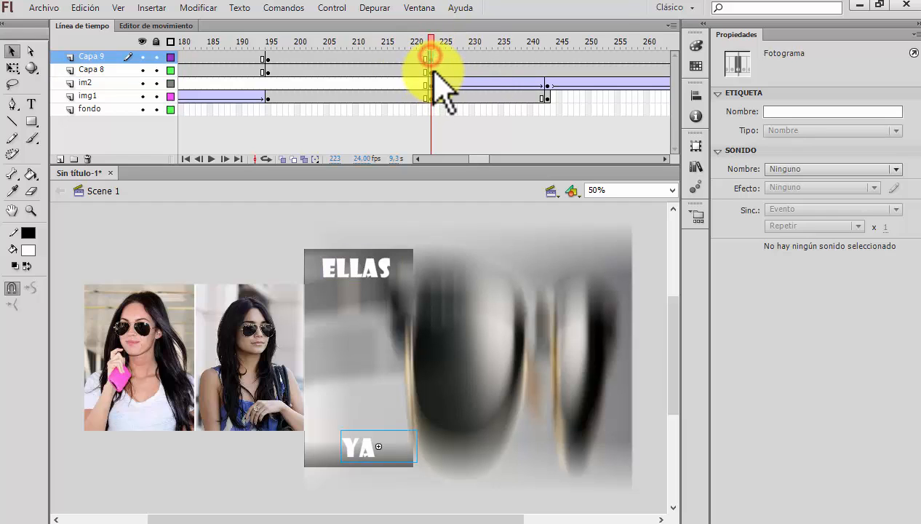
pyautogui.click(430, 71)
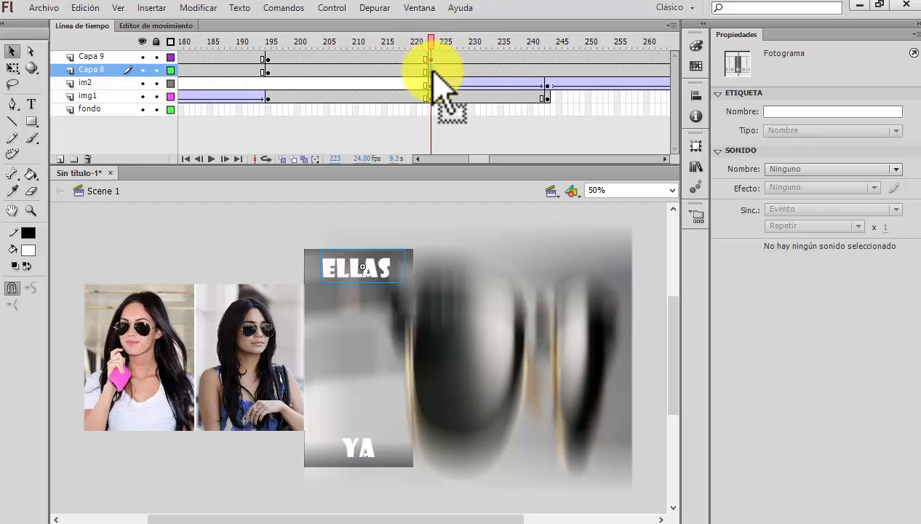
pyautogui.moveTo(339, 264); pyautogui.dragTo(460, 269)
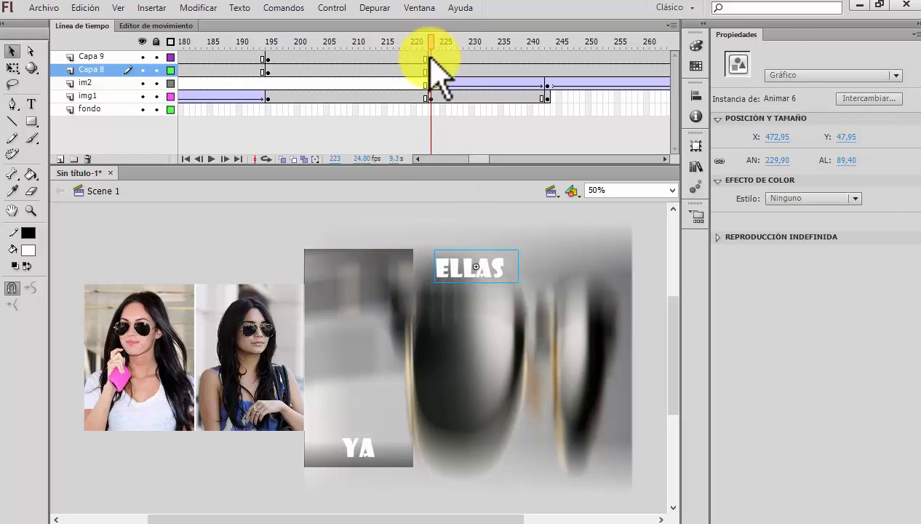
pyautogui.click(430, 56)
pyautogui.moveTo(382, 440); pyautogui.dragTo(276, 447)
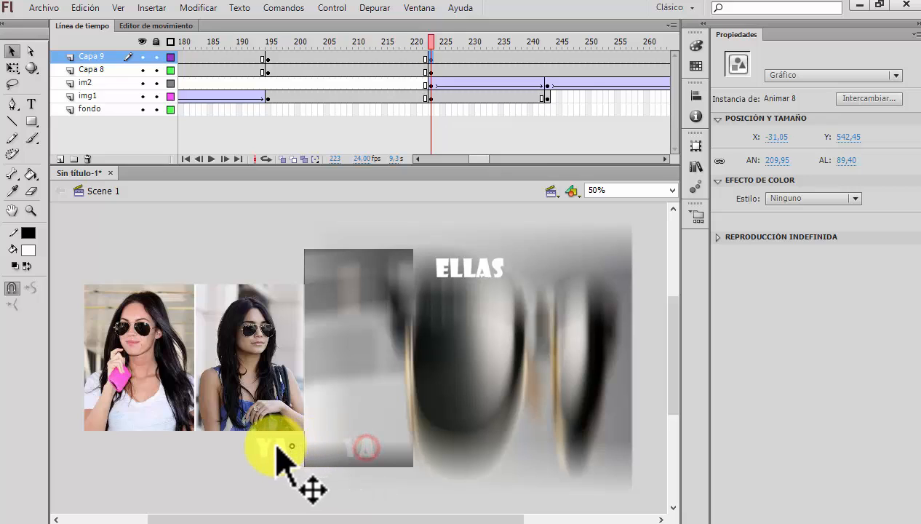
# Create classic tweens on Capa 9 and Capa 8 between frames 195 and 223, and test the movie
pyautogui.moveTo(435, 59); pyautogui.dragTo(413, 58)
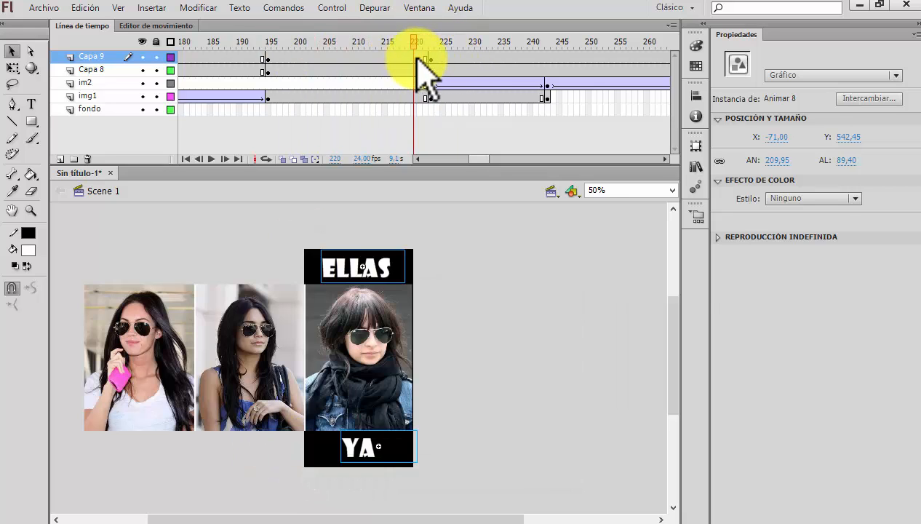
pyautogui.rightClick(393, 57)
pyautogui.click(435, 97)
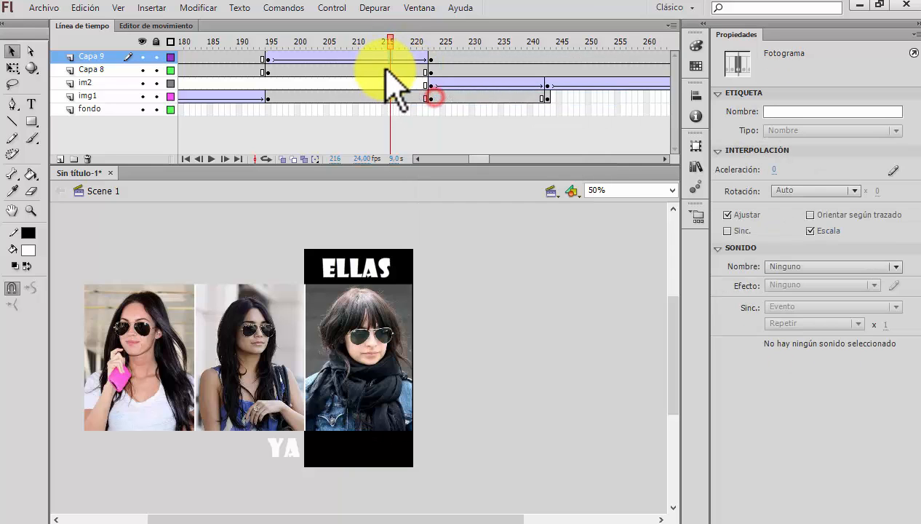
pyautogui.rightClick(386, 70)
pyautogui.click(418, 112)
pyautogui.moveTo(381, 41); pyautogui.dragTo(202, 5)
pyautogui.hotkey('ctrl', 'Return')
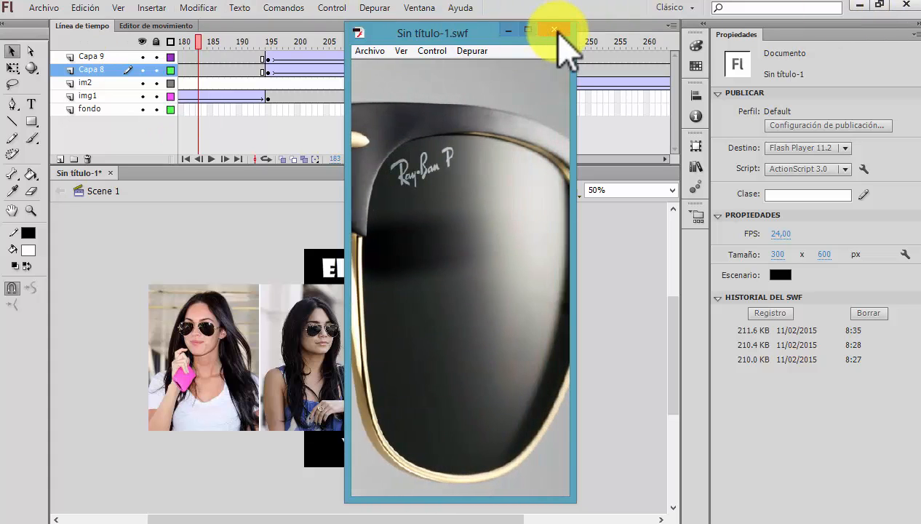
pyautogui.click(555, 29)
# Shift the starting keyframe of the YA exit tween on Capa 9 from frame 195 to frame 206
pyautogui.click(270, 57)
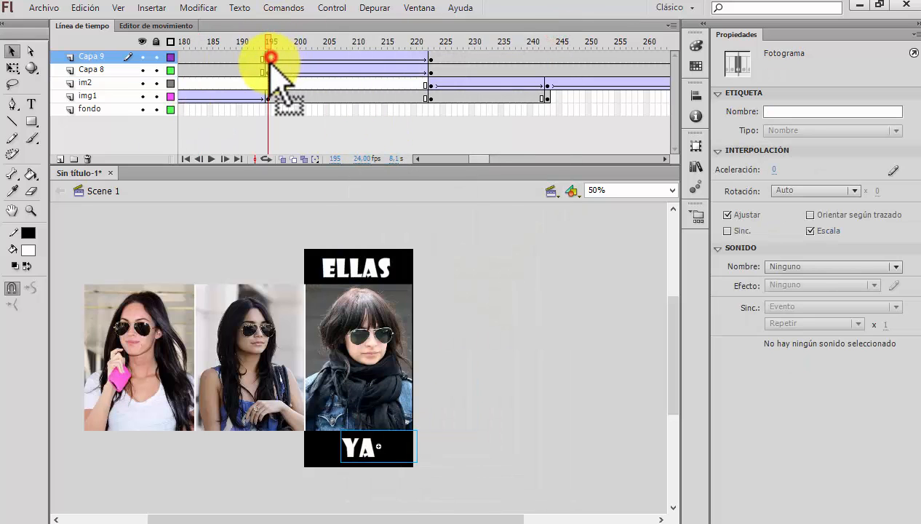
pyautogui.moveTo(269, 60); pyautogui.dragTo(331, 61)
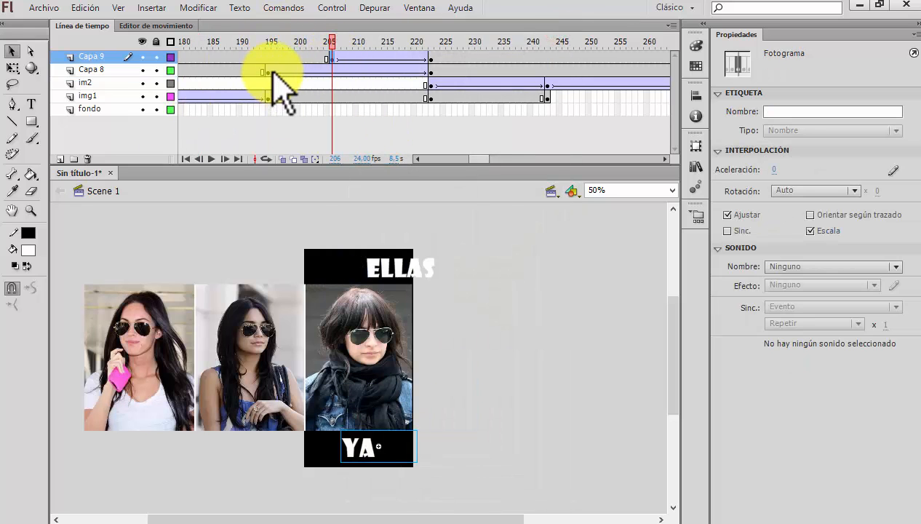
# Shift the starting keyframe of the ELLAS exit tween on Capa 8 to frame 206
pyautogui.click(268, 72)
pyautogui.moveTo(268, 71); pyautogui.dragTo(332, 72)
# Shorten the entry tweens so ELLAS on Capa 8 ends at frame 109 and YA on Capa 9 at frame 111, and test the movie
pyautogui.moveTo(481, 158); pyautogui.dragTo(460, 158)
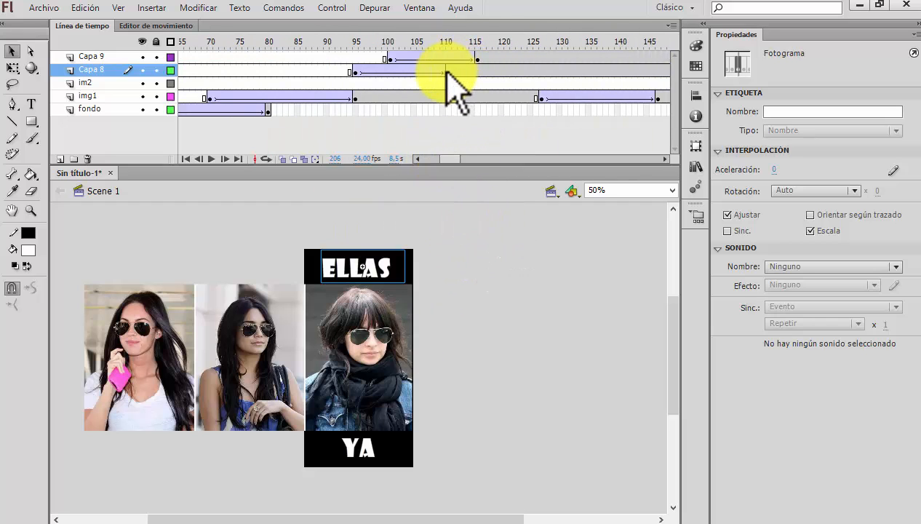
pyautogui.click(445, 72)
pyautogui.moveTo(447, 71)
pyautogui.mouseDown()
pyautogui.moveTo(430, 70)
pyautogui.moveTo(472, 57)
pyautogui.moveTo(447, 58)
pyautogui.mouseUp()
pyautogui.click(478, 59)
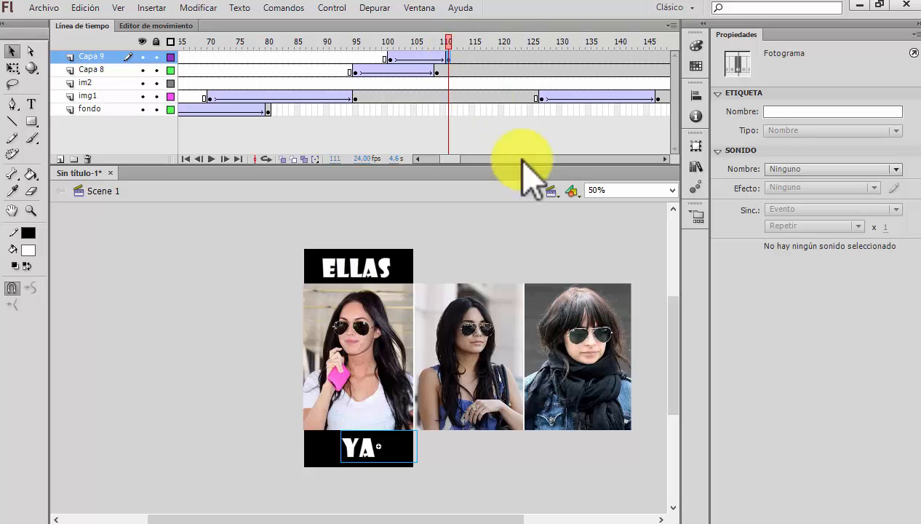
pyautogui.hotkey('ctrl', 'Return')
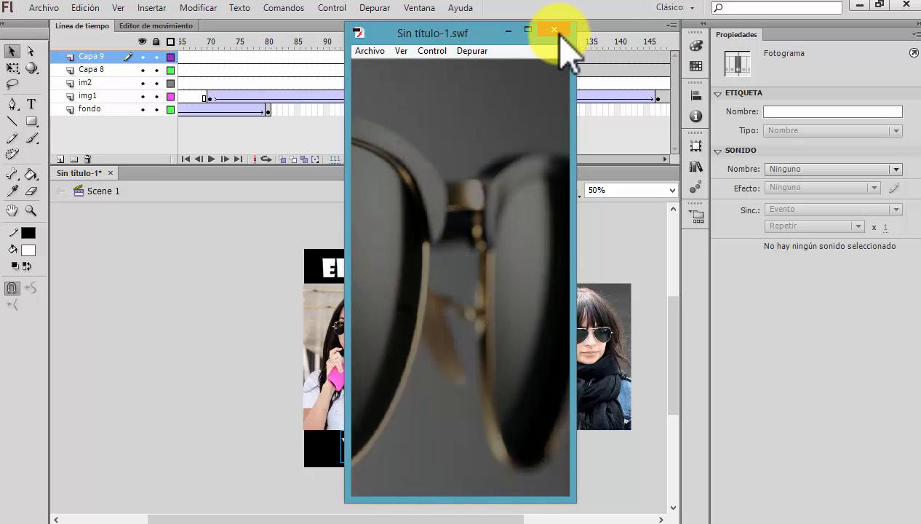
pyautogui.click(557, 30)
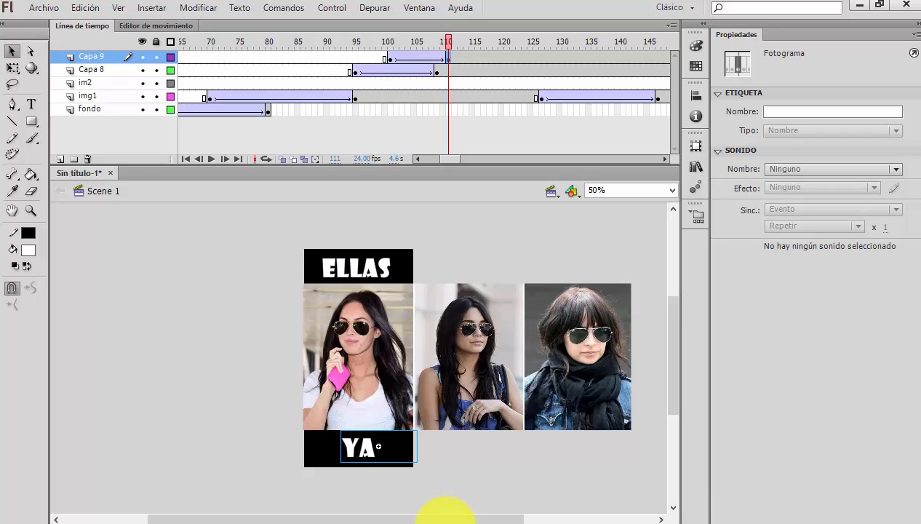
# Add a new layer above texto2 and insert a keyframe on it at frame 327
pyautogui.click(864, 477)
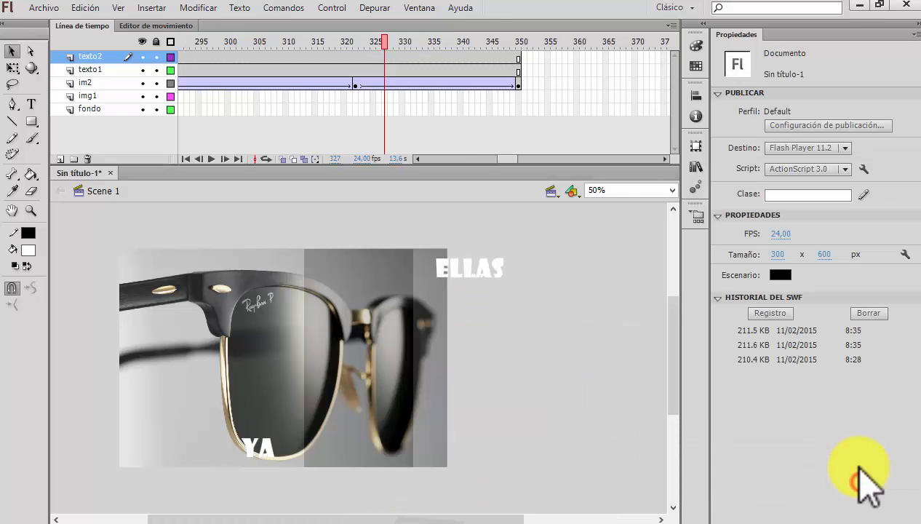
pyautogui.moveTo(373, 40); pyautogui.dragTo(472, 42)
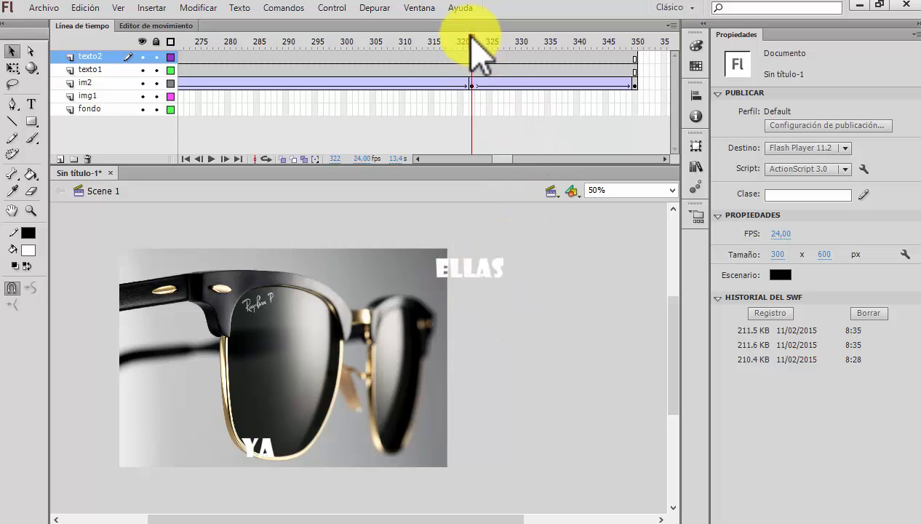
pyautogui.click(61, 158)
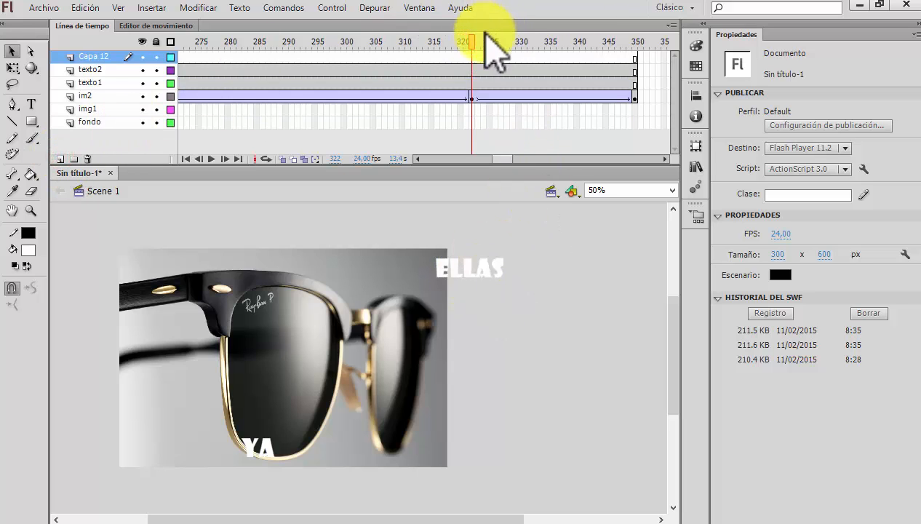
pyautogui.moveTo(471, 42); pyautogui.dragTo(508, 57)
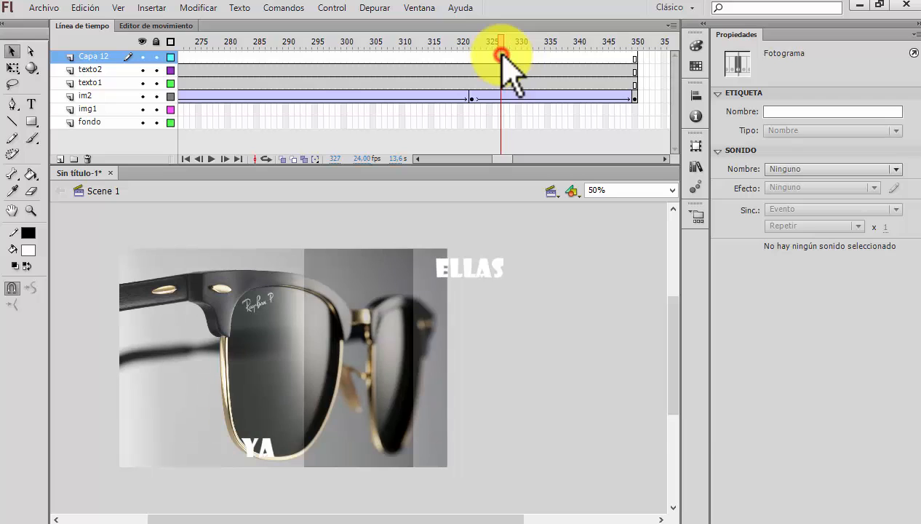
pyautogui.rightClick(502, 56)
pyautogui.click(579, 154)
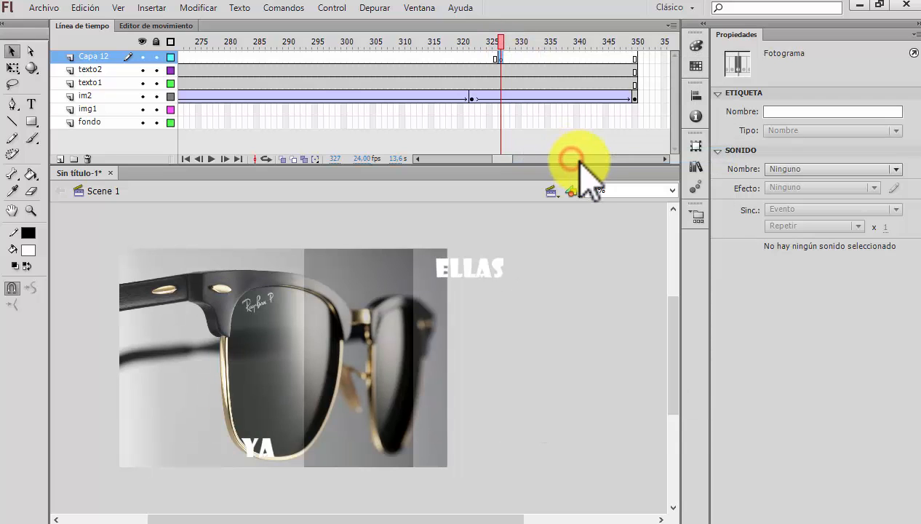
# Write the static text TU CUANDO on two lines over the glasses image in white 69 pt Showcard Gothic
pyautogui.click(29, 103)
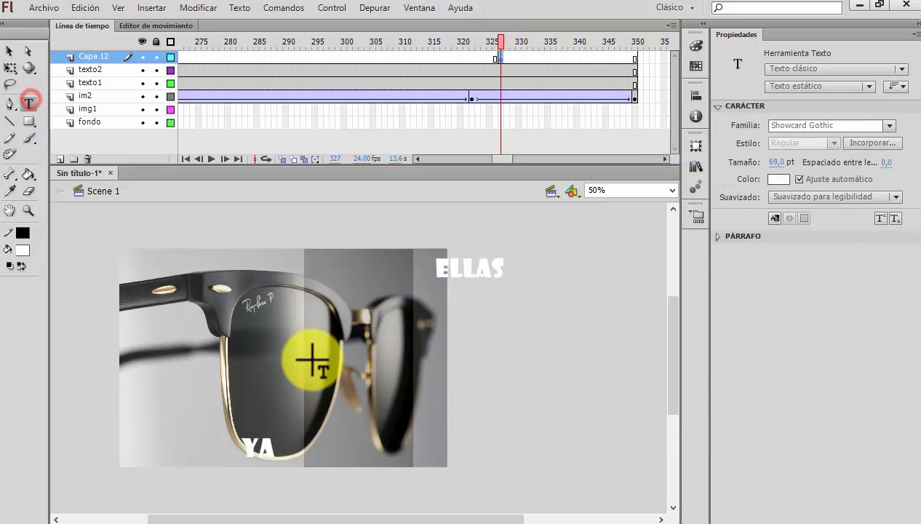
pyautogui.click(329, 304)
pyautogui.moveTo(434, 374); pyautogui.dragTo(437, 375)
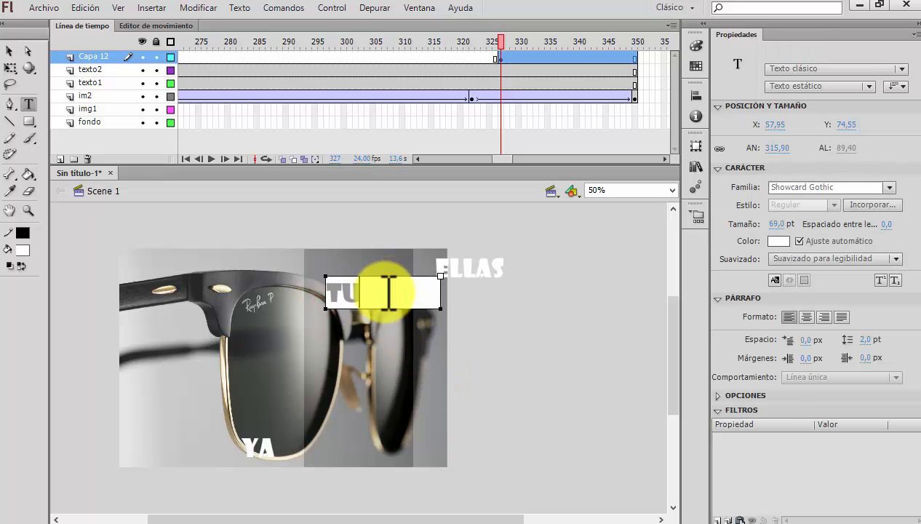
pyautogui.press('Return')
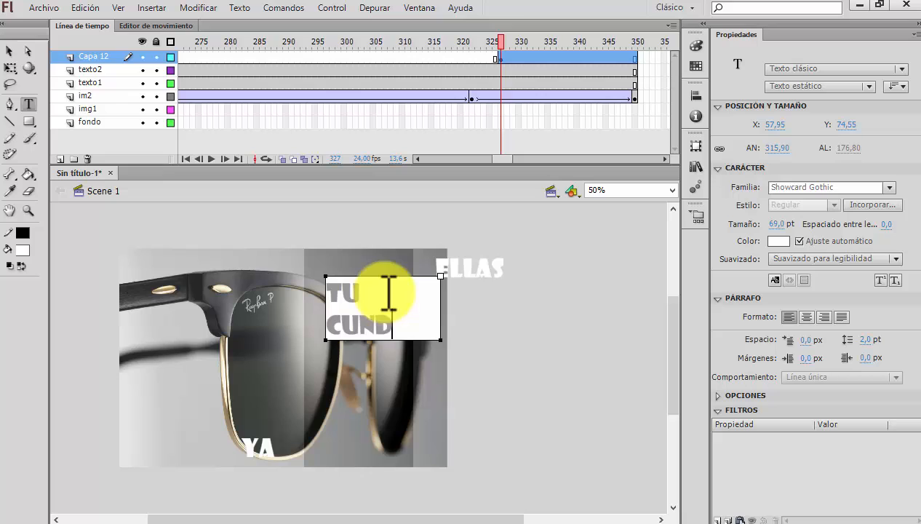
pyautogui.click(359, 320)
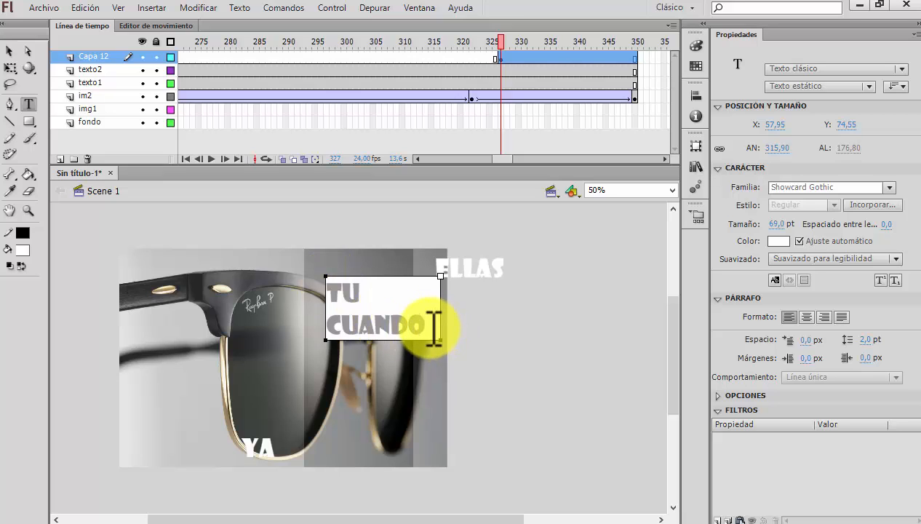
# Centre-align the TU CUANDO text and increase its line spacing
pyautogui.moveTo(433, 329); pyautogui.dragTo(340, 305)
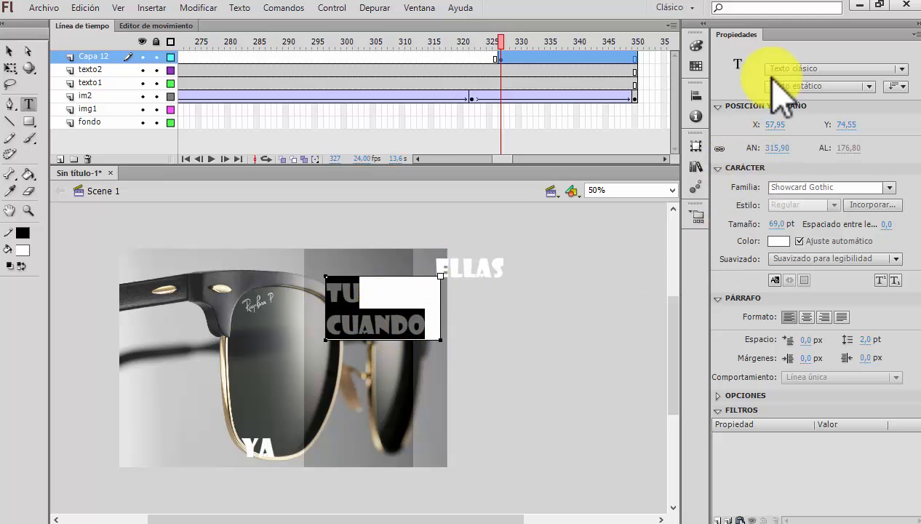
pyautogui.click(734, 298)
pyautogui.click(734, 298)
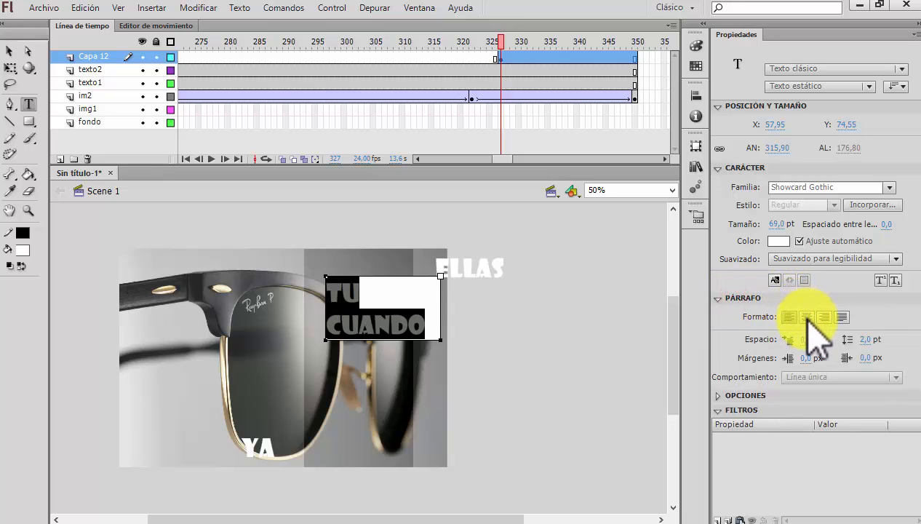
pyautogui.click(807, 318)
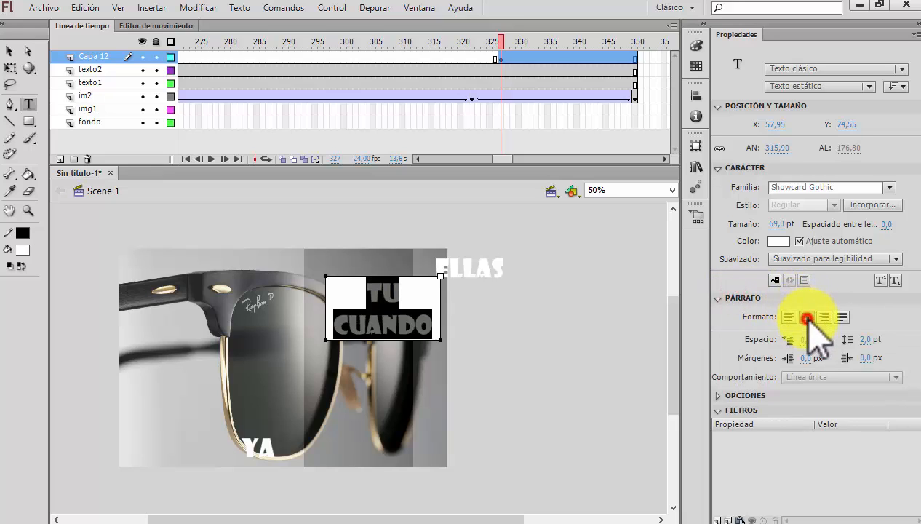
pyautogui.click(412, 297)
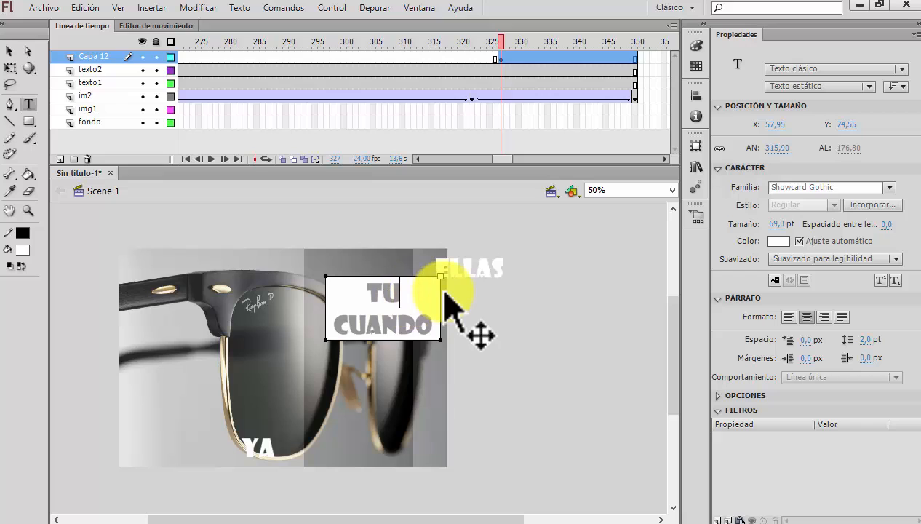
pyautogui.press('Return')
pyautogui.press('BackSpace')
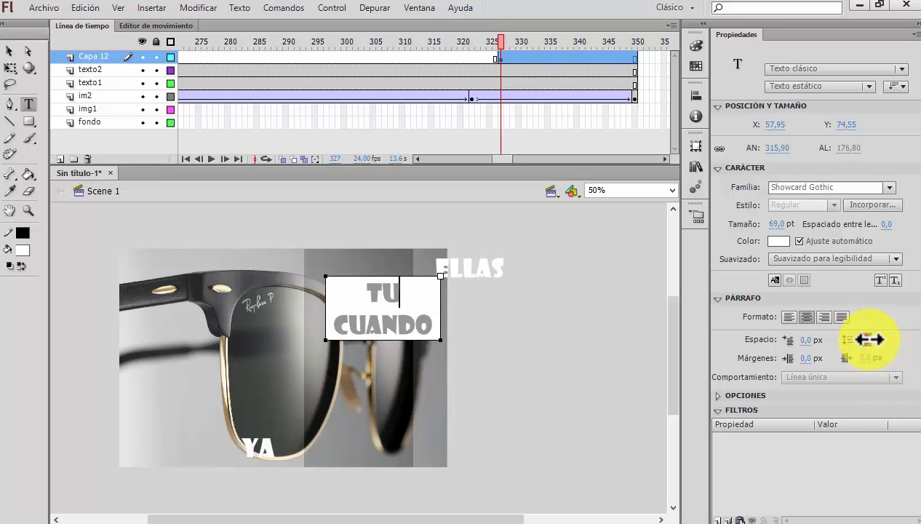
pyautogui.moveTo(870, 339); pyautogui.dragTo(884, 342)
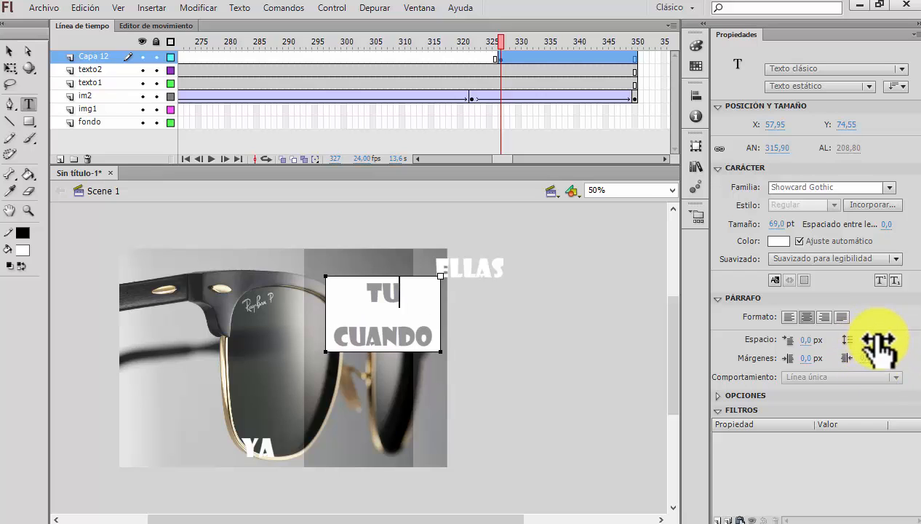
# Move the TU CUANDO text onto the stage at X -10, Y 154.55 and convert it to a movie clip symbol
pyautogui.click(11, 51)
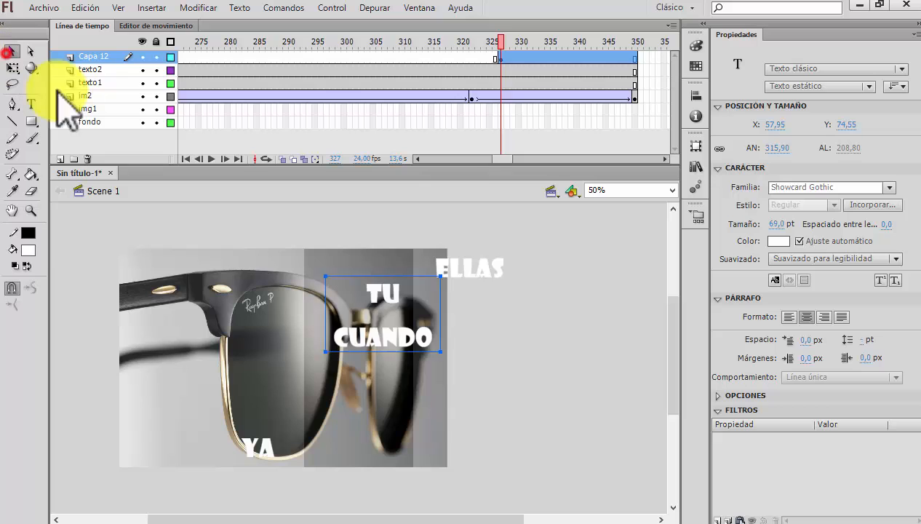
pyautogui.moveTo(391, 290); pyautogui.dragTo(377, 324)
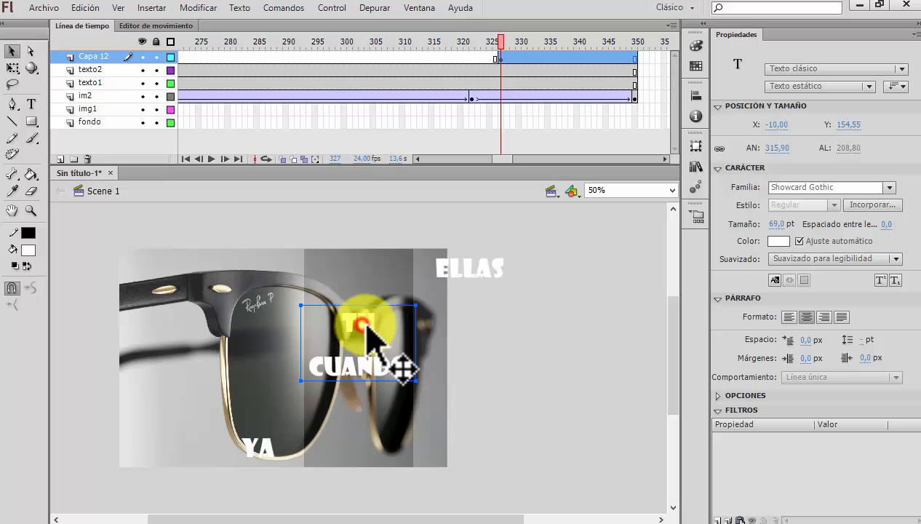
pyautogui.click(198, 8)
pyautogui.click(218, 42)
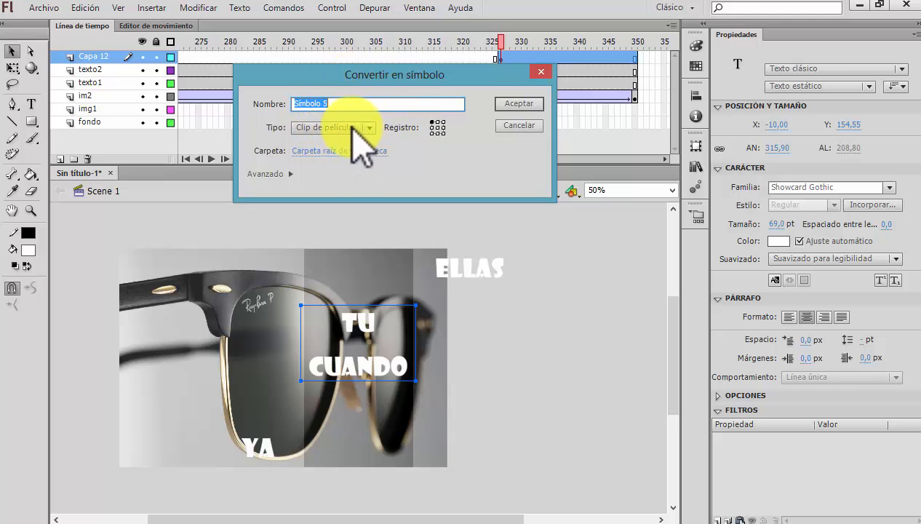
pyautogui.click(510, 104)
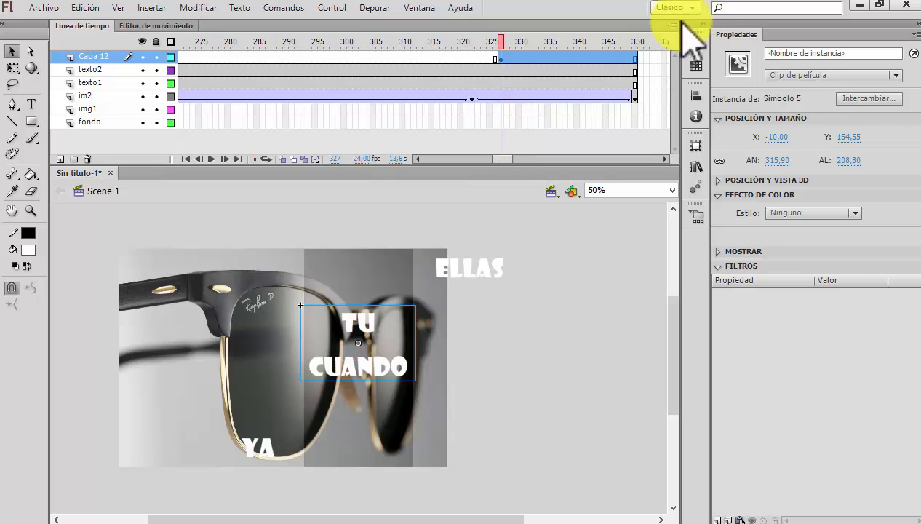
# Insert a keyframe at frame 350 on Capa 12 and set the TU CUANDO clip's alpha to 0% at frame 327
pyautogui.click(635, 58)
pyautogui.rightClick(635, 58)
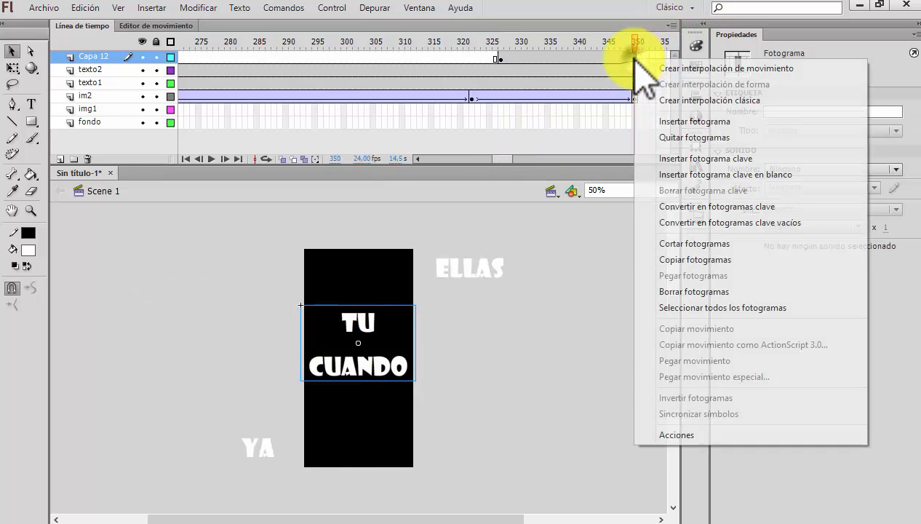
pyautogui.click(655, 156)
pyautogui.click(500, 57)
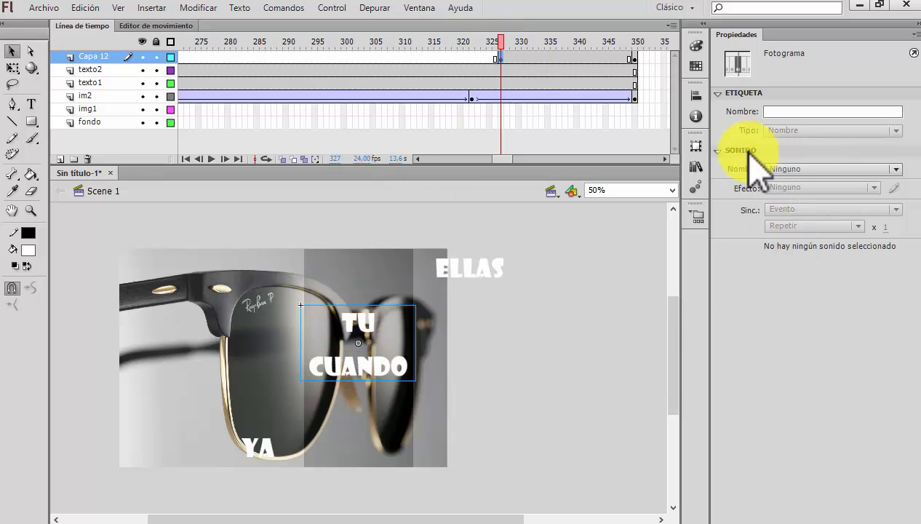
pyautogui.click(364, 331)
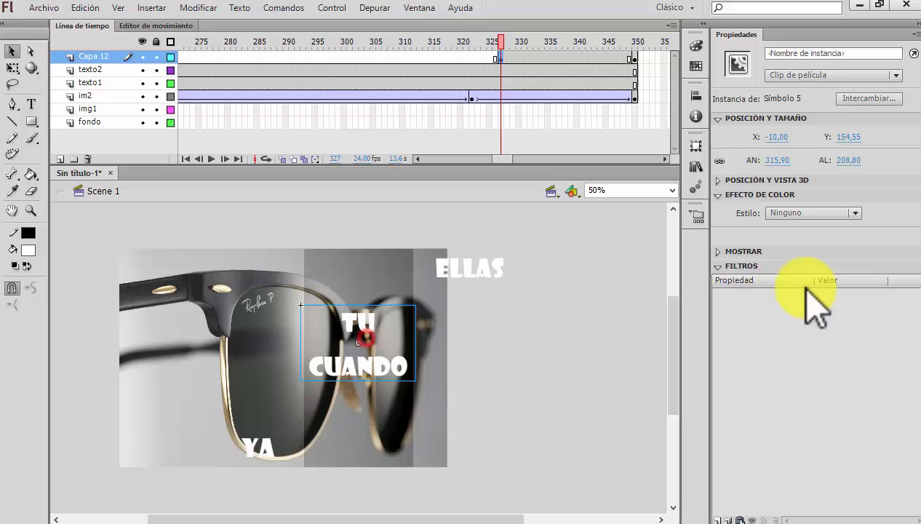
pyautogui.click(858, 214)
pyautogui.click(802, 294)
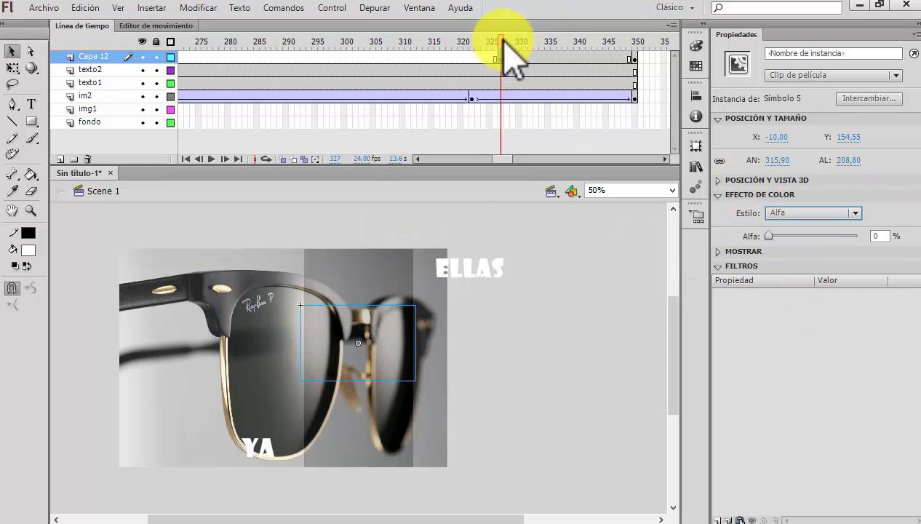
# Create a classic tween on Capa 12 between frames 327 and 350 and check the fade-in
pyautogui.moveTo(504, 40); pyautogui.dragTo(648, 65)
pyautogui.rightClick(592, 57)
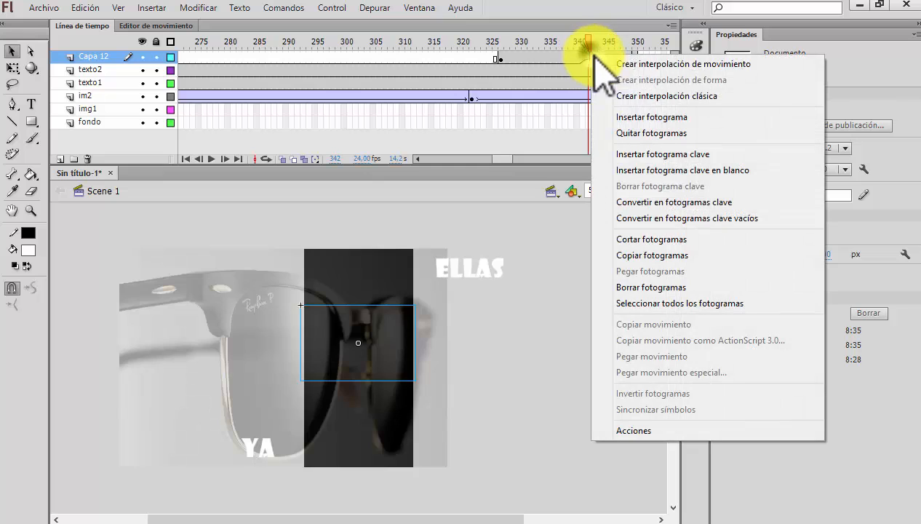
pyautogui.click(650, 95)
pyautogui.moveTo(597, 42); pyautogui.dragTo(636, 87)
# Insert keyframes on Capa 12 at frames 365 and 380
pyautogui.moveTo(502, 159)
pyautogui.mouseDown()
pyautogui.moveTo(514, 162)
pyautogui.moveTo(504, 158)
pyautogui.mouseUp()
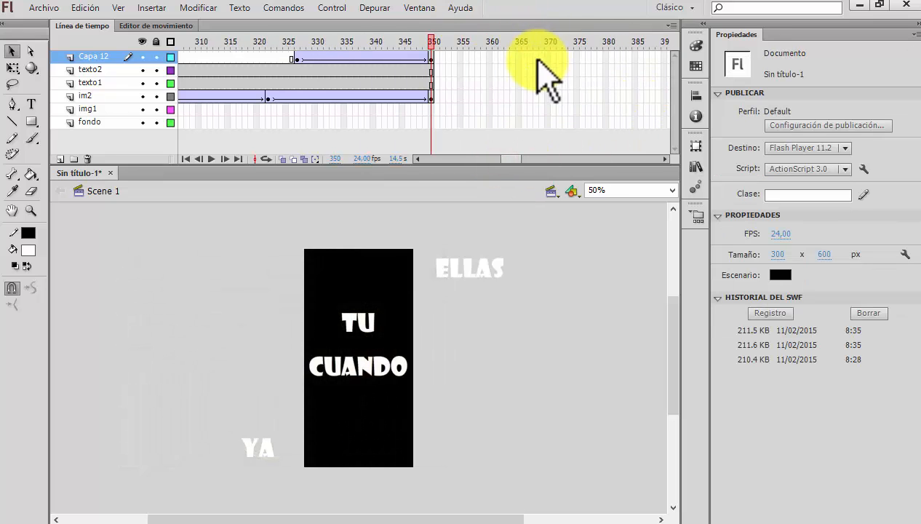
pyautogui.rightClick(519, 57)
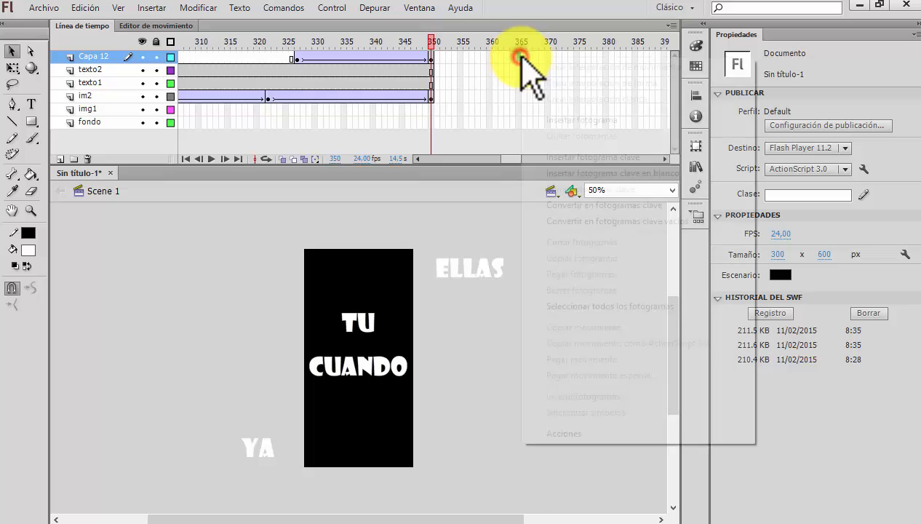
pyautogui.click(586, 157)
pyautogui.moveTo(519, 38)
pyautogui.mouseDown()
pyautogui.moveTo(431, 45)
pyautogui.moveTo(429, 37)
pyautogui.moveTo(509, 44)
pyautogui.mouseUp()
pyautogui.click(333, 399)
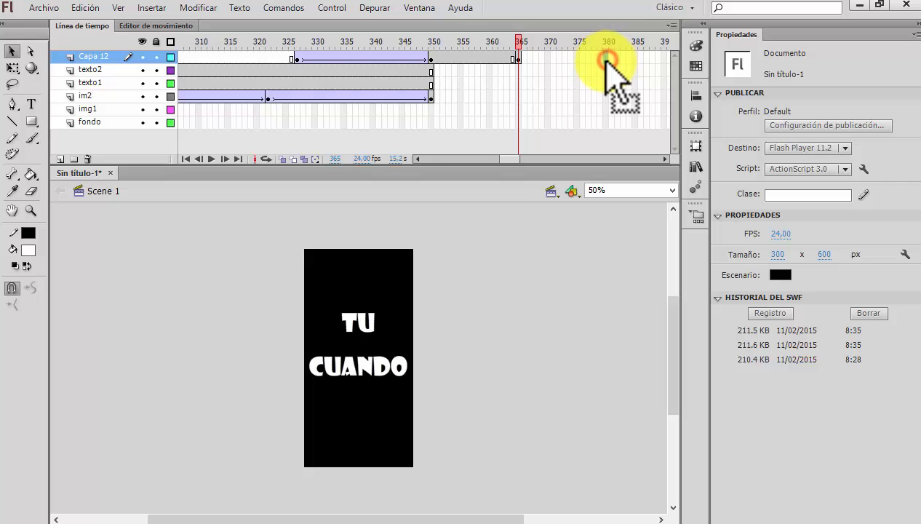
pyautogui.rightClick(606, 57)
pyautogui.click(677, 161)
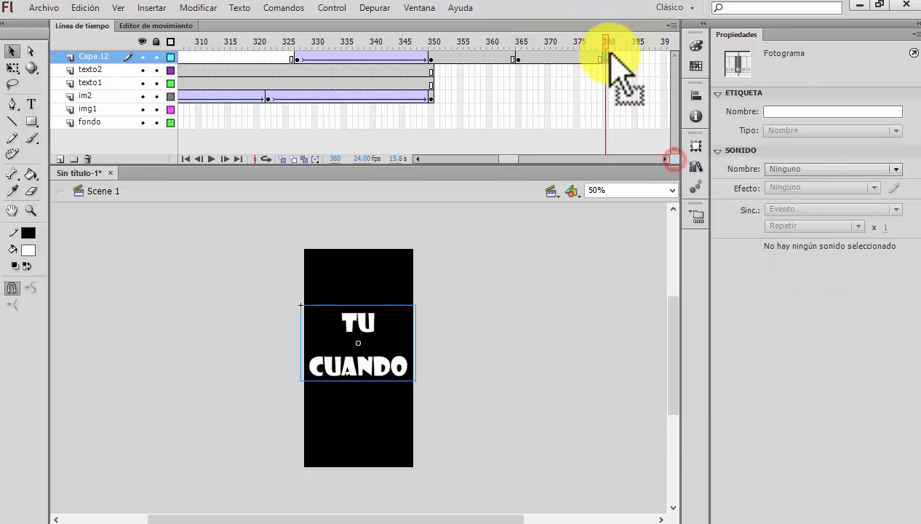
# Set the TU CUANDO clip's alpha to 0% at frame 380
pyautogui.click(359, 328)
pyautogui.click(856, 212)
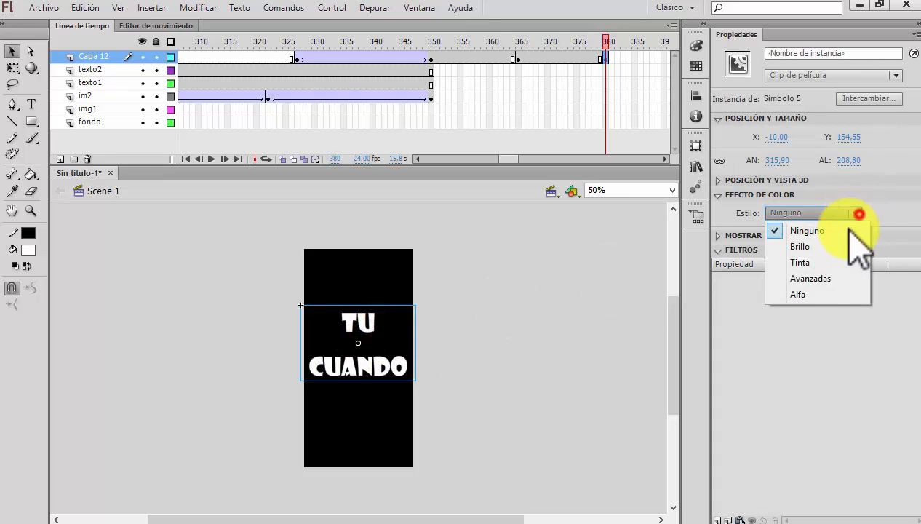
pyautogui.click(800, 294)
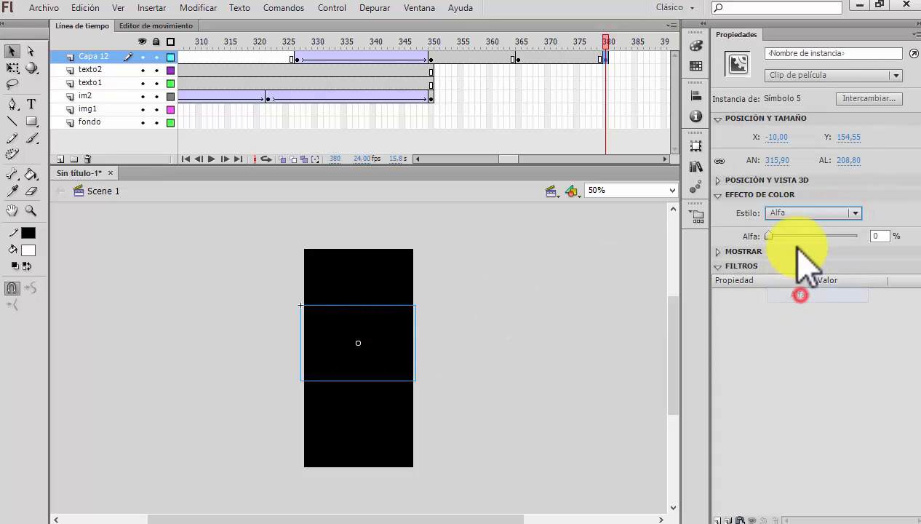
# Create a classic tween on Capa 12 between frames 365 and 380 and check the TU CUANDO fade-out
pyautogui.rightClick(538, 58)
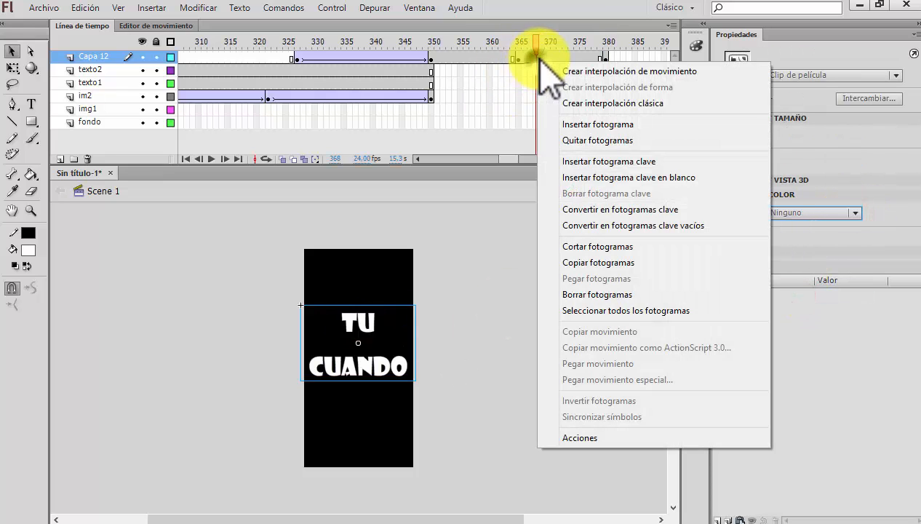
pyautogui.click(601, 103)
pyautogui.moveTo(539, 37); pyautogui.dragTo(613, 45)
pyautogui.click(463, 150)
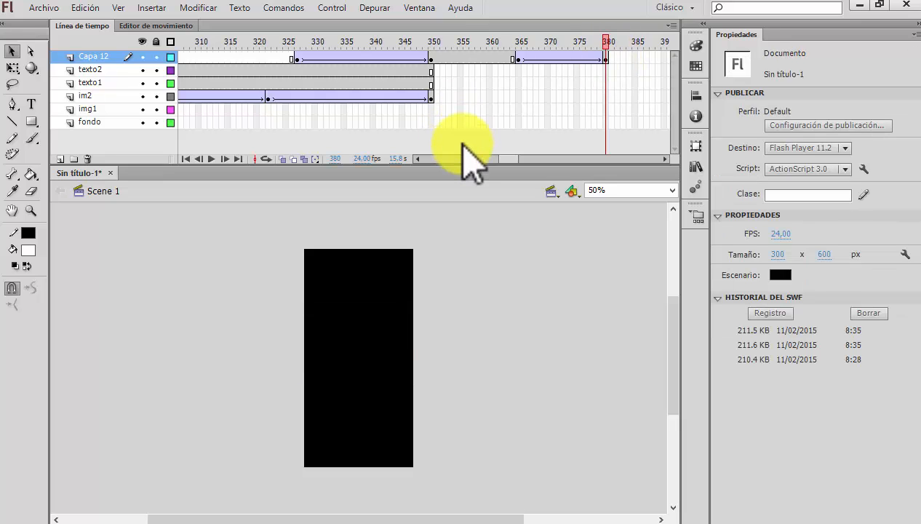
# Test the movie to preview the complete banner animation and close the preview
pyautogui.hotkey('ctrl', 'Return')
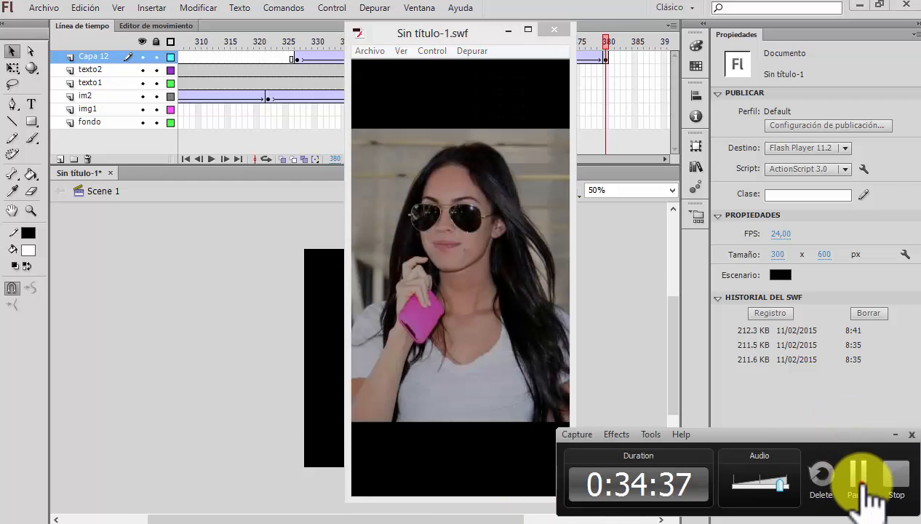
pyautogui.click(862, 477)
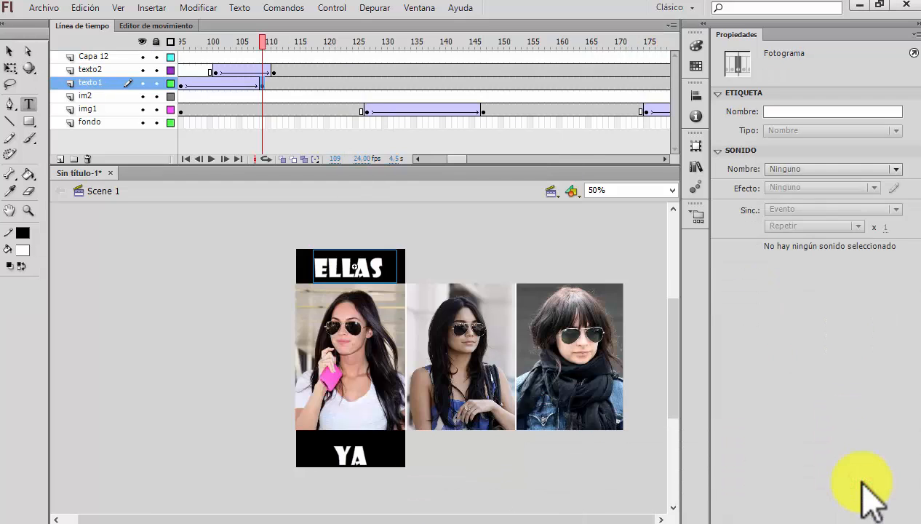
pyautogui.hotkey('ctrl', 'Return')
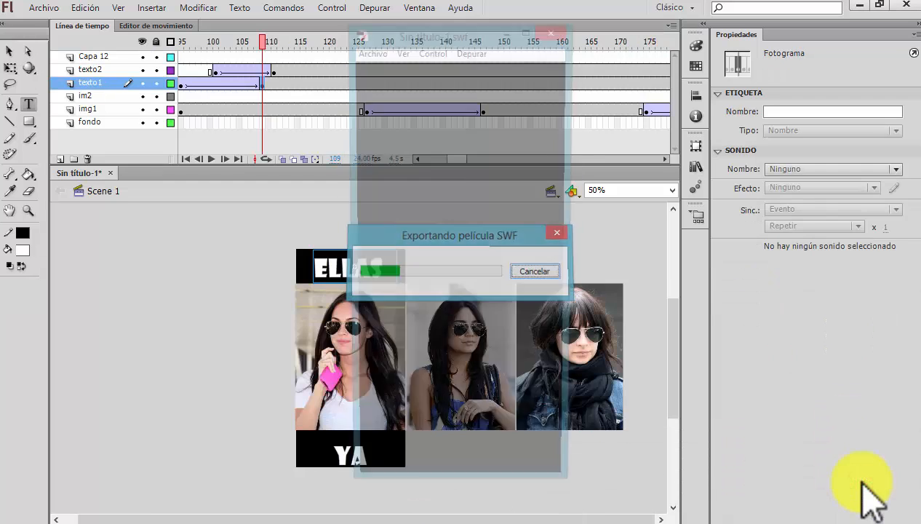
pyautogui.click(556, 30)
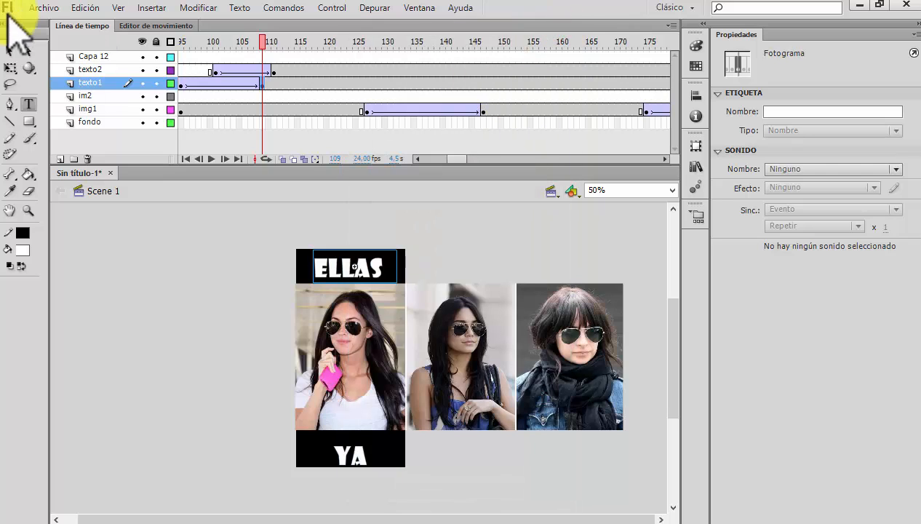
# Save the document in the Documentos library as BANNER in Flash CS6 (*.fla) format
pyautogui.click(44, 8)
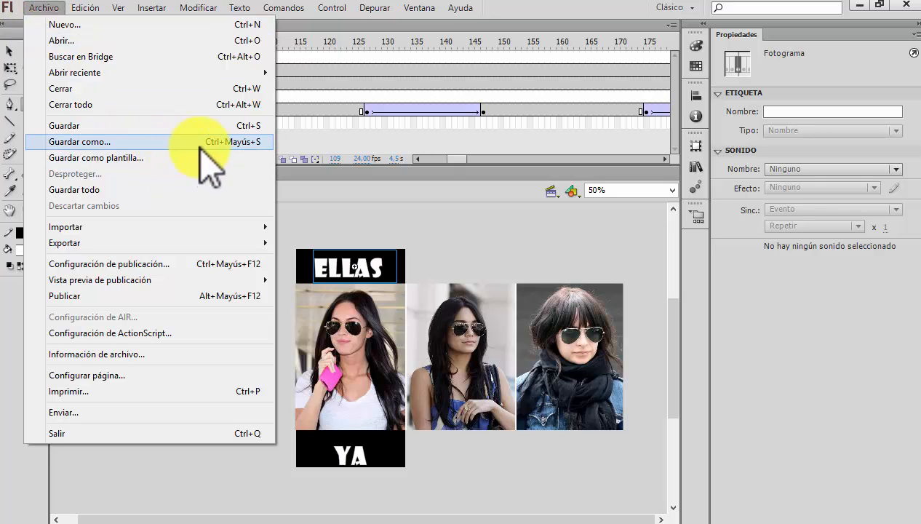
pyautogui.click(234, 142)
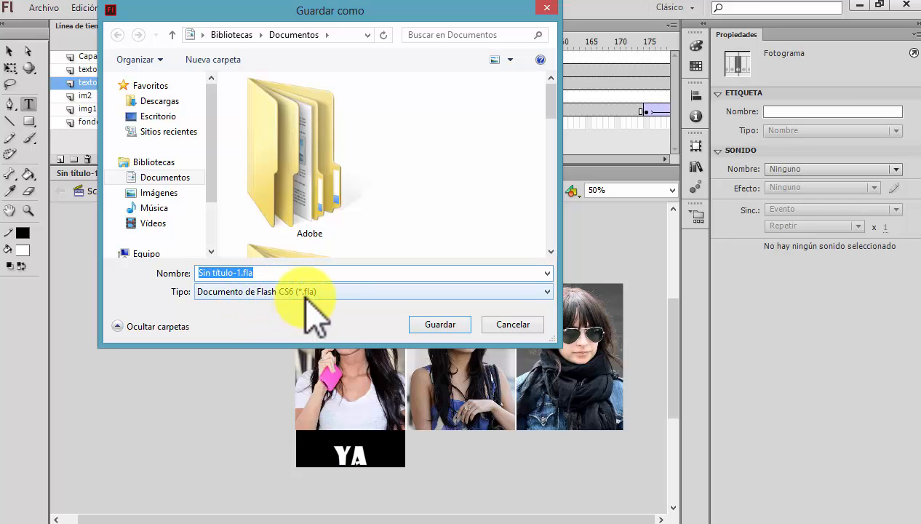
pyautogui.click(260, 272)
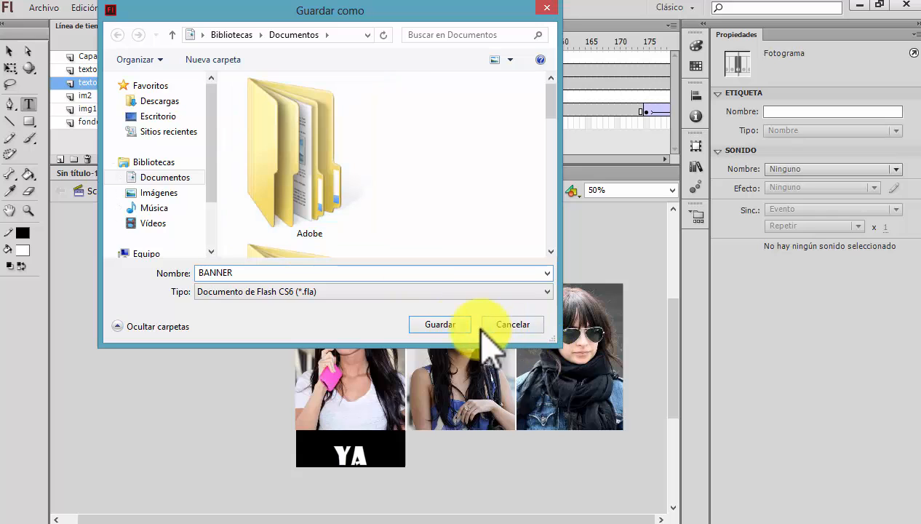
pyautogui.click(454, 323)
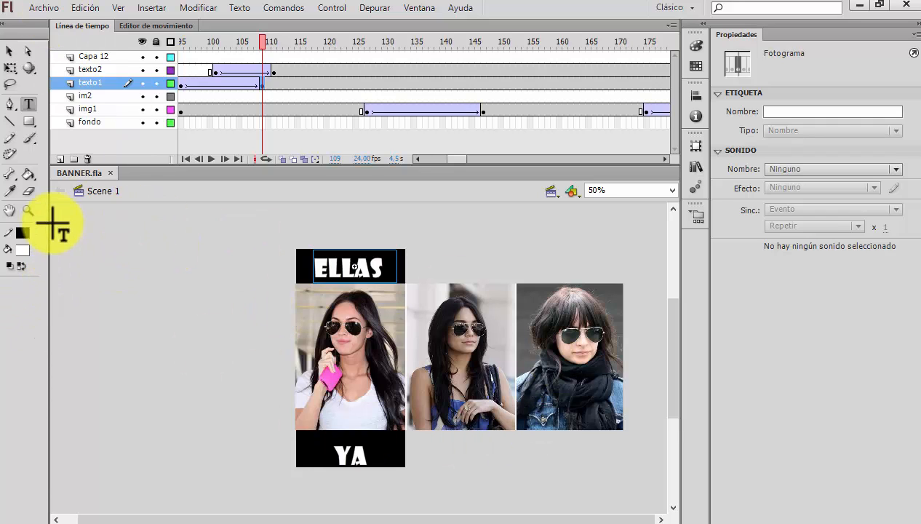
# Export the movie to the desktop (Escritorio) as BANNER.swf in SWF format
pyautogui.click(43, 7)
pyautogui.moveTo(260, 238)
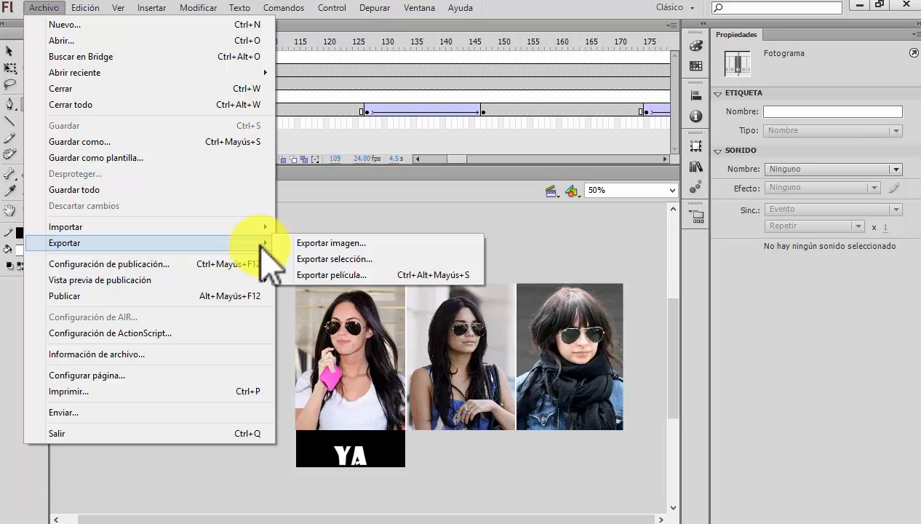
pyautogui.click(332, 276)
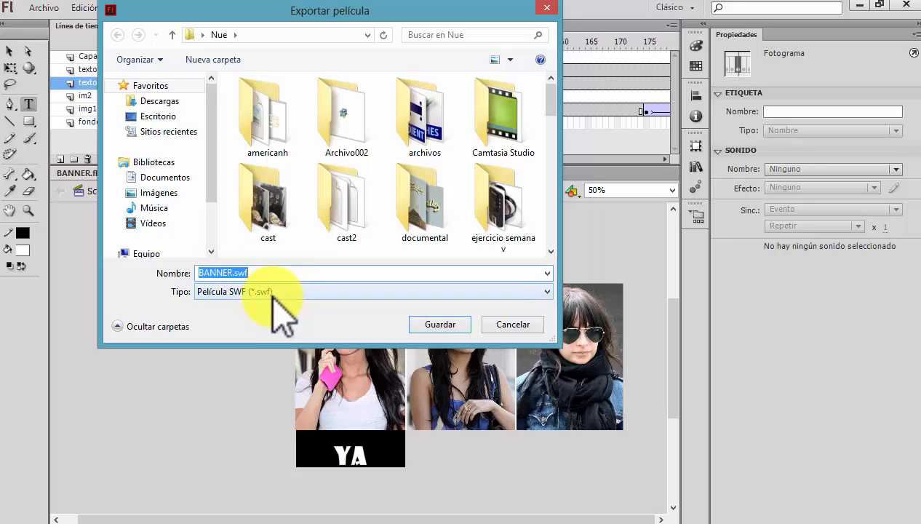
pyautogui.click(162, 117)
pyautogui.click(439, 324)
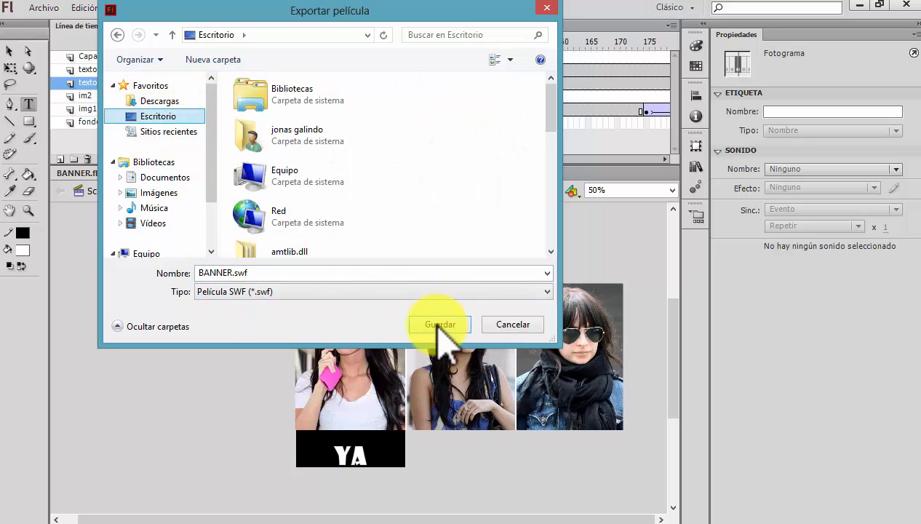
pyautogui.click(439, 325)
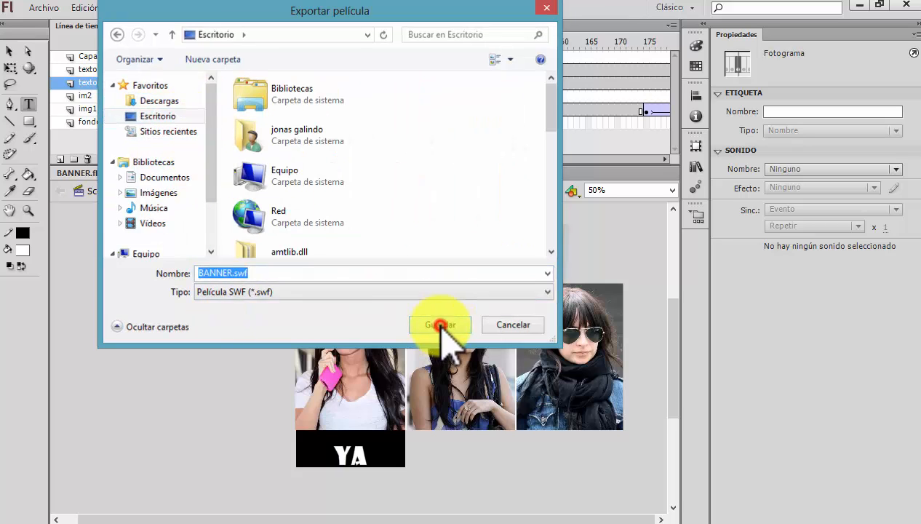
# Review the file formats offered for exporting the movie and leave without exporting again
pyautogui.click(51, 7)
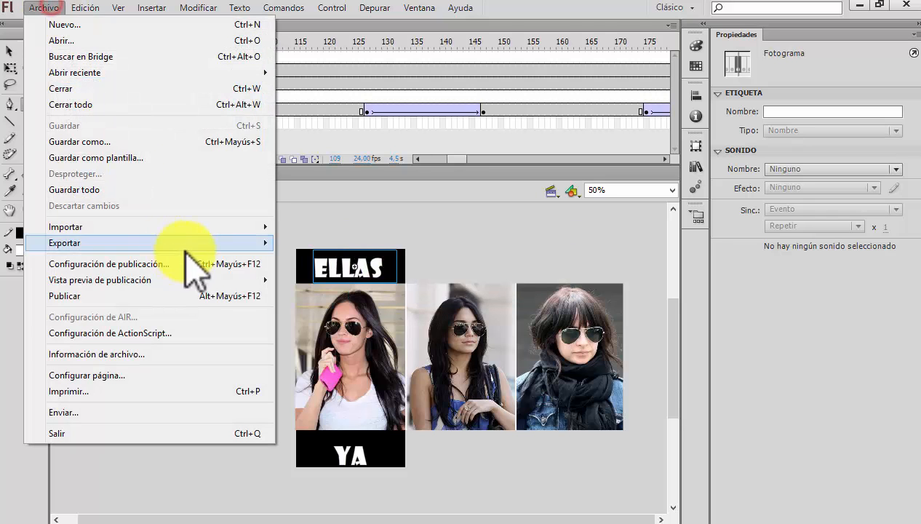
pyautogui.click(217, 240)
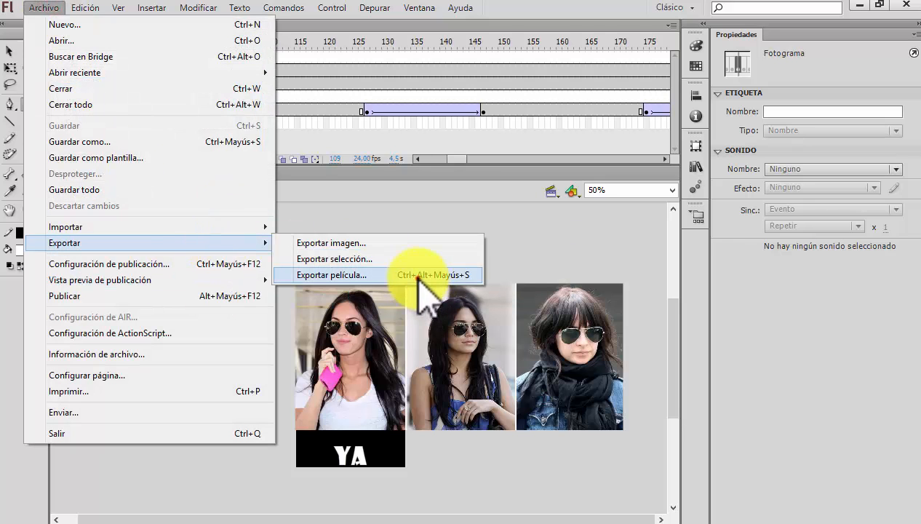
pyautogui.click(332, 275)
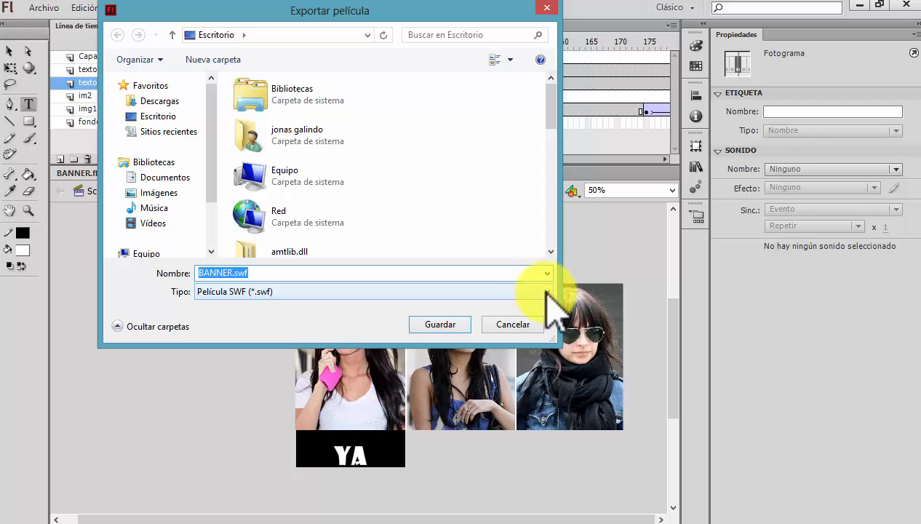
pyautogui.click(547, 291)
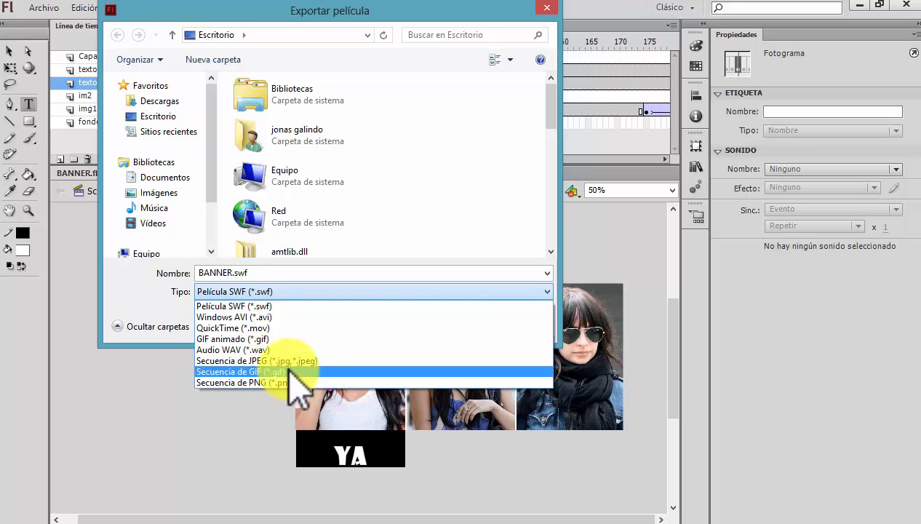
pyautogui.click(545, 5)
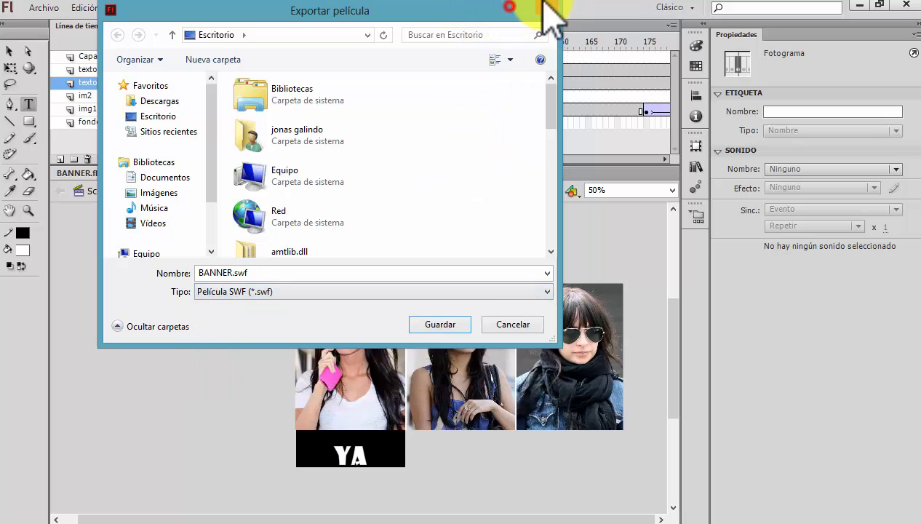
pyautogui.click(546, 10)
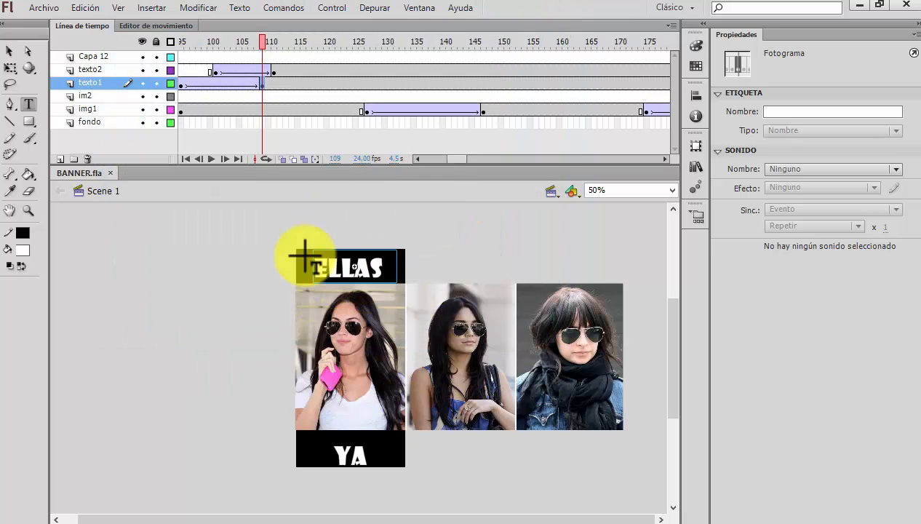
# Switch to the desktop and play the exported BANNER.swf in Adobe Flash Player 11, with its whole window in view
pyautogui.click(861, 5)
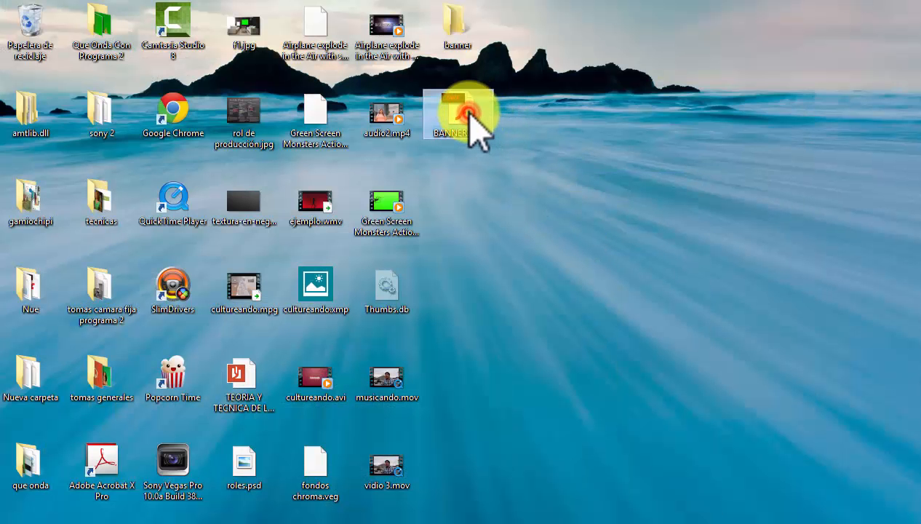
pyautogui.doubleClick(468, 114)
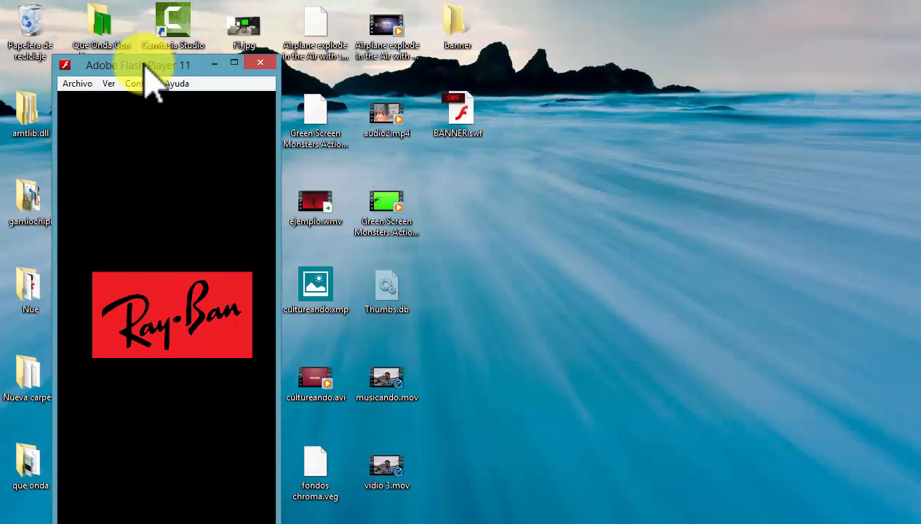
pyautogui.moveTo(145, 64); pyautogui.dragTo(139, 18)
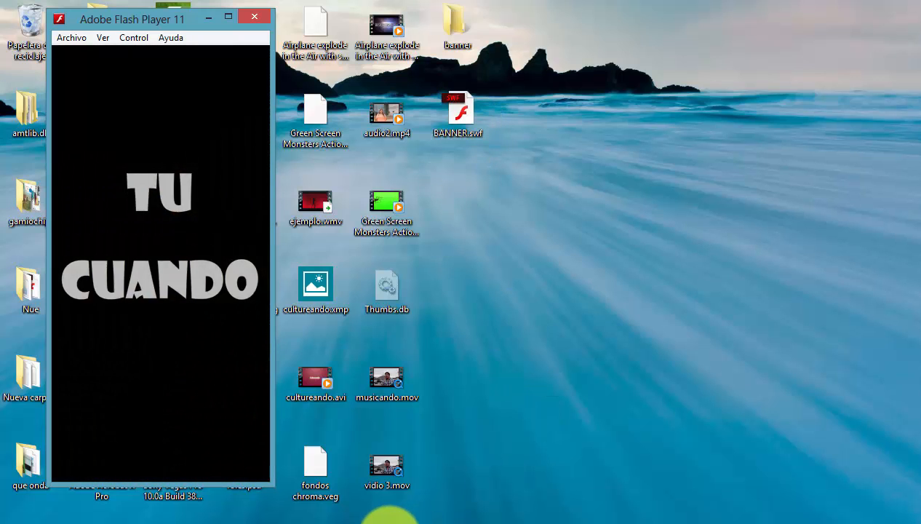
pyautogui.click(391, 521)
pyautogui.click(860, 486)
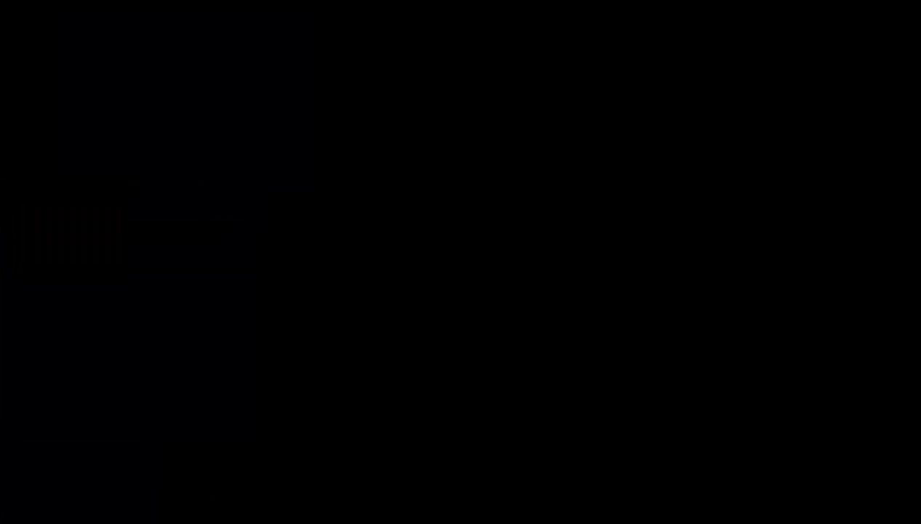